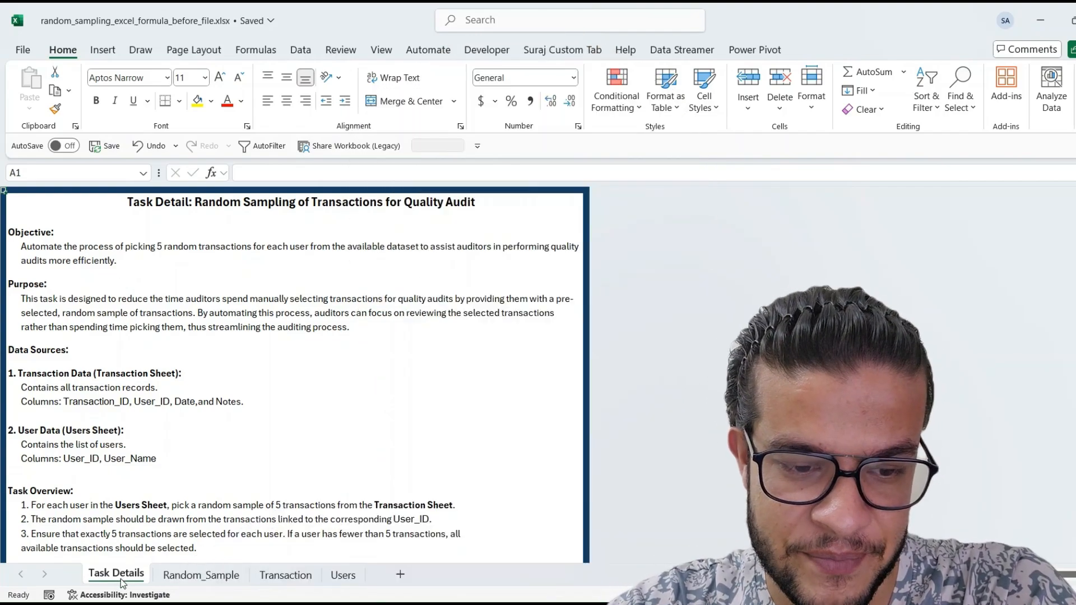
Step: Examine the Random_Sample, Transaction and Users sheets, including the transaction ID, date, user ID, notes and user name columns
{"action": "left_click", "coordinate": [274, 578]}
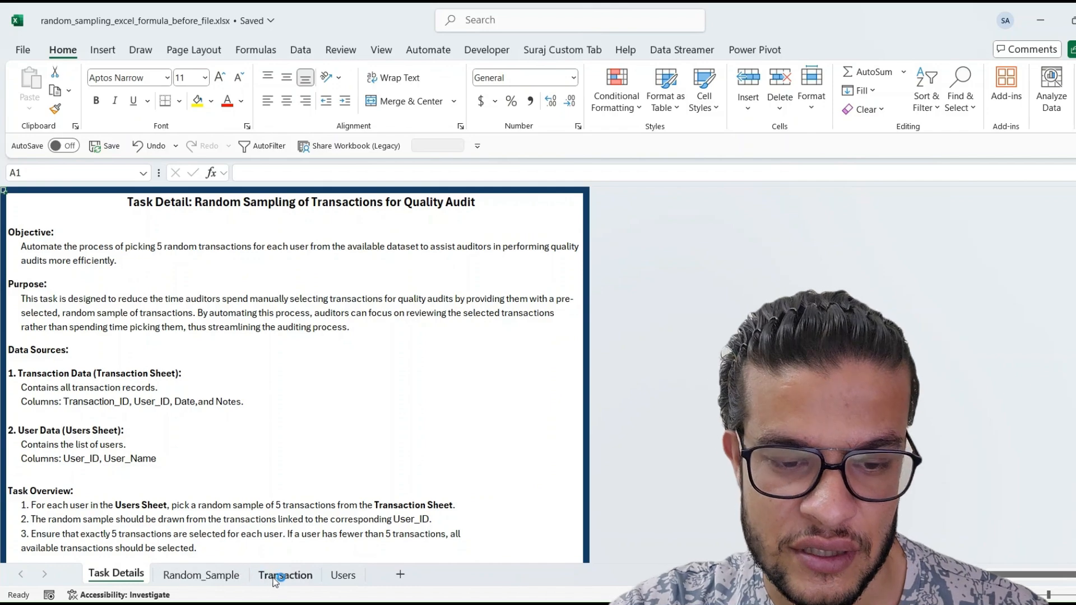
{"action": "left_click", "coordinate": [222, 577]}
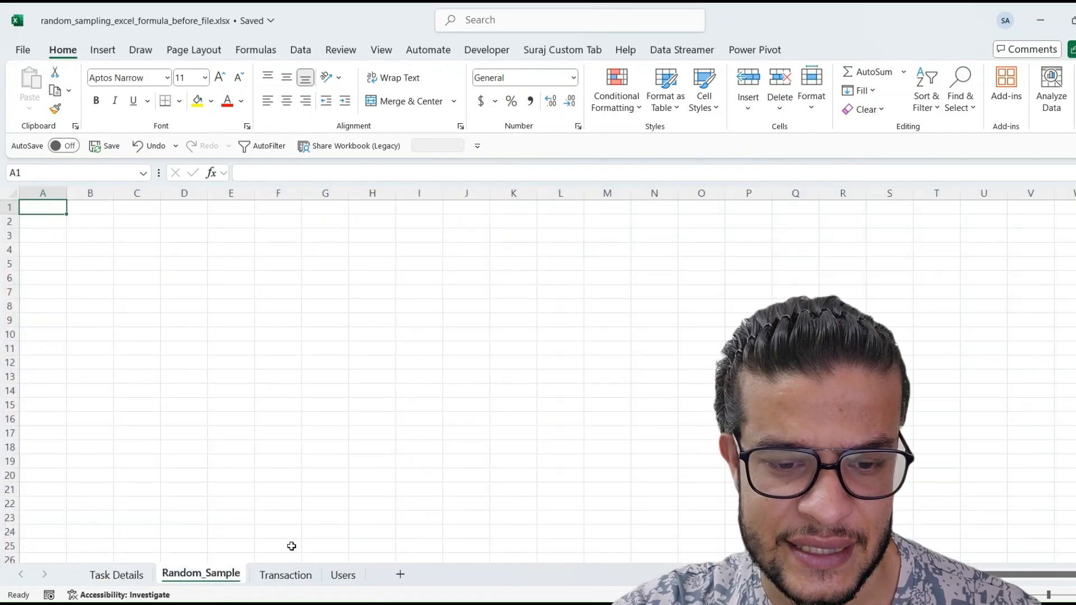
{"action": "left_click", "coordinate": [294, 580]}
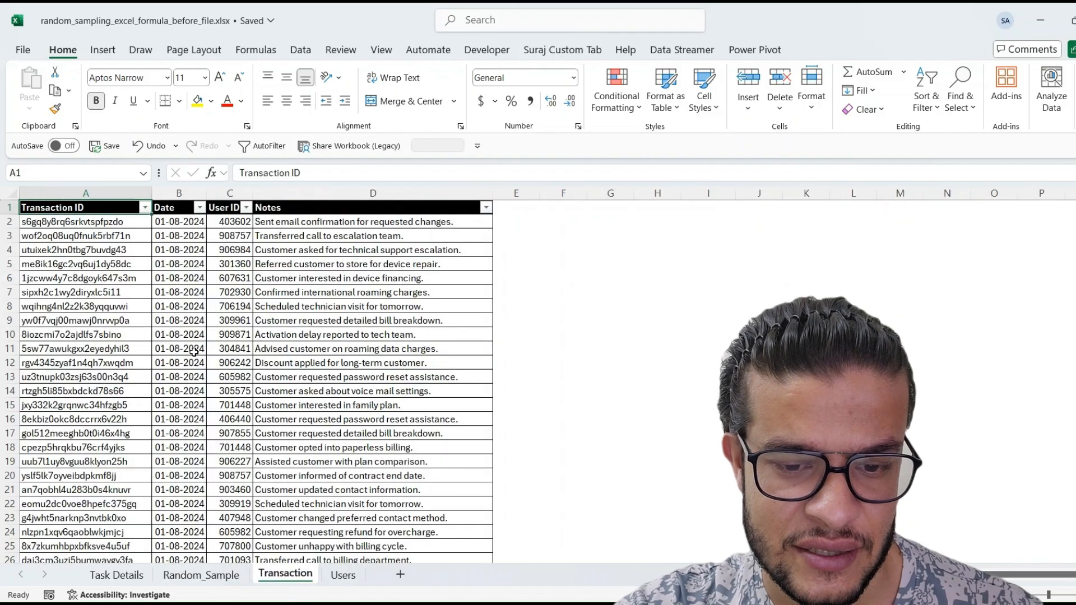
{"action": "left_click", "coordinate": [349, 574]}
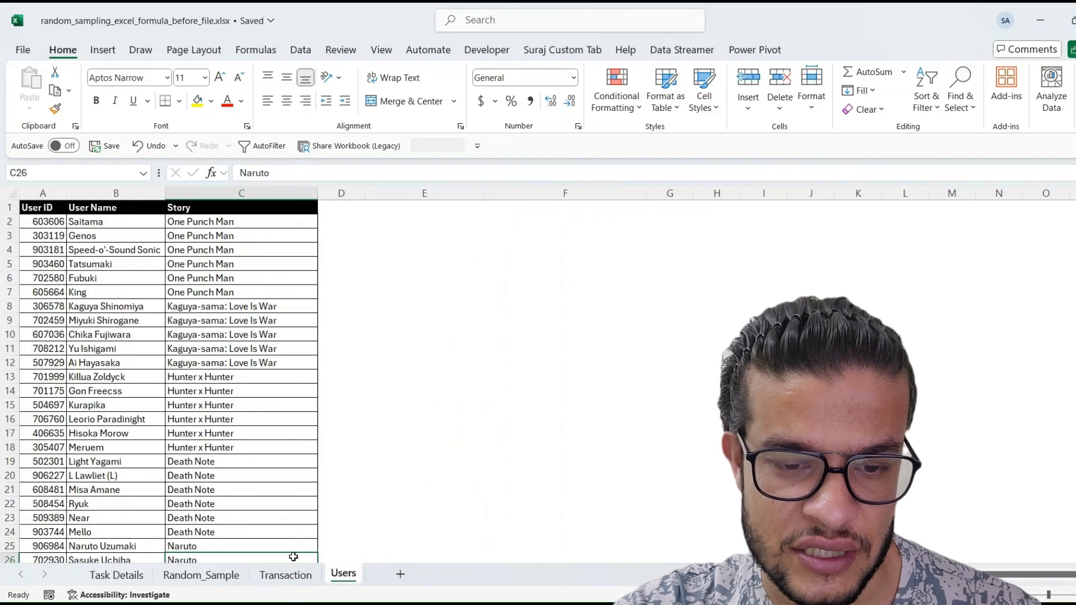
{"action": "left_click", "coordinate": [291, 575]}
{"action": "left_click", "coordinate": [108, 295]}
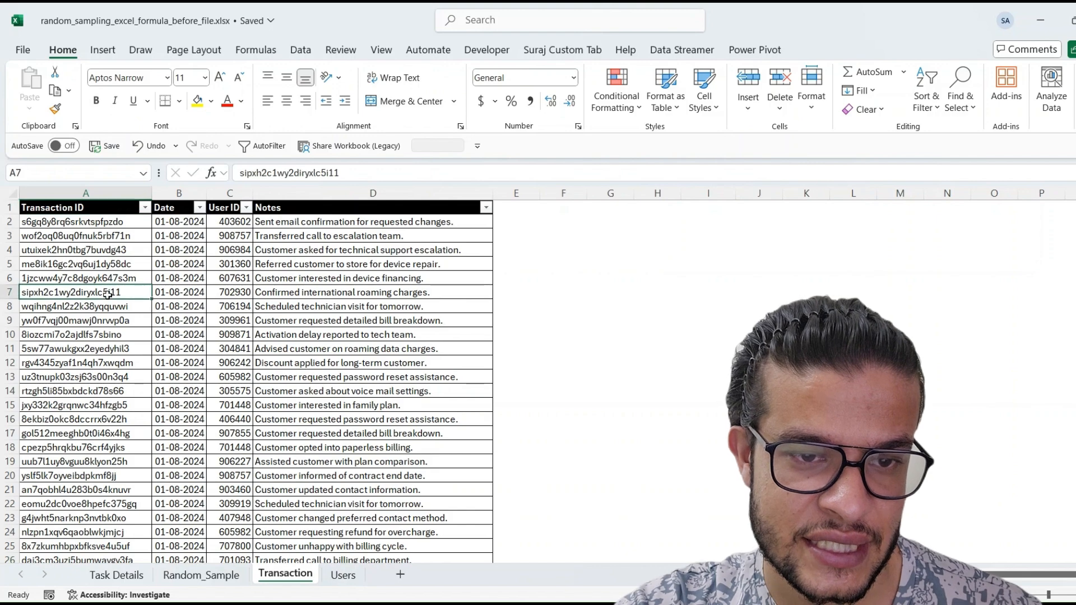
{"action": "left_click", "coordinate": [188, 269]}
{"action": "left_click", "coordinate": [234, 266]}
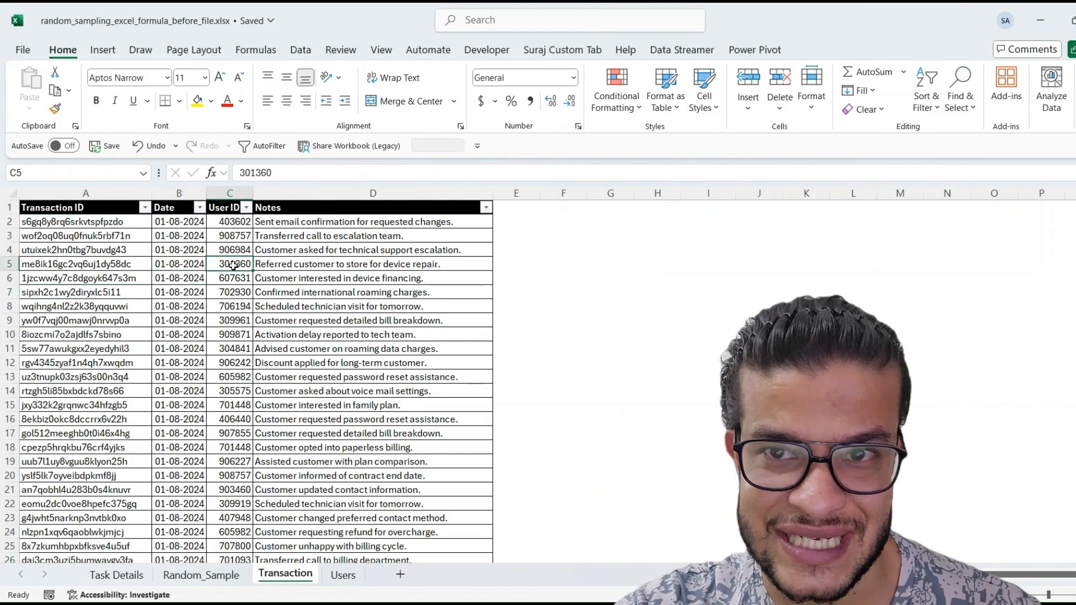
{"action": "left_click", "coordinate": [337, 267]}
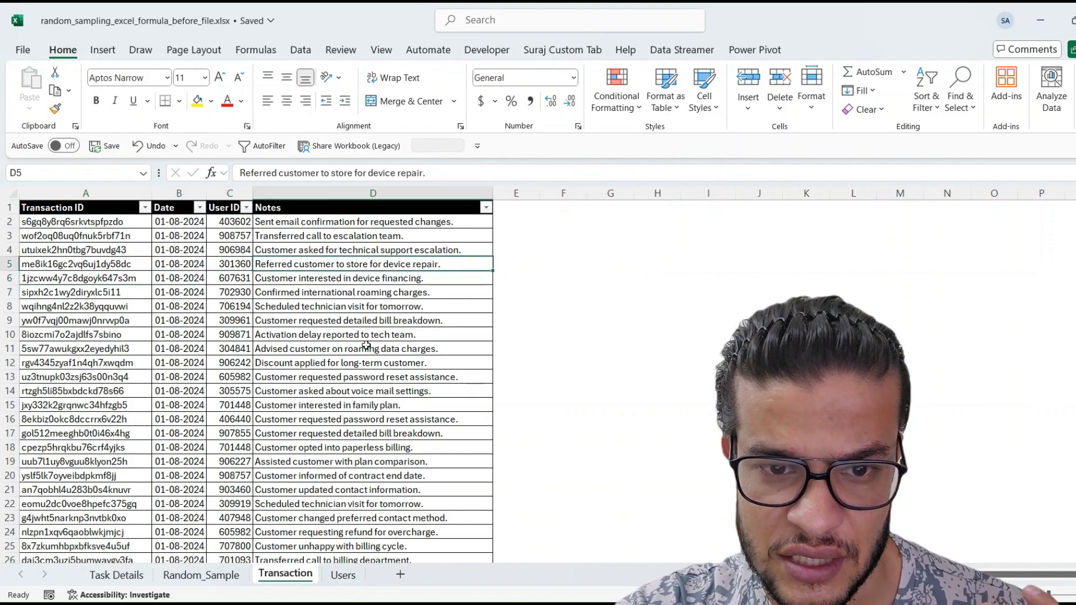
{"action": "left_click", "coordinate": [343, 575]}
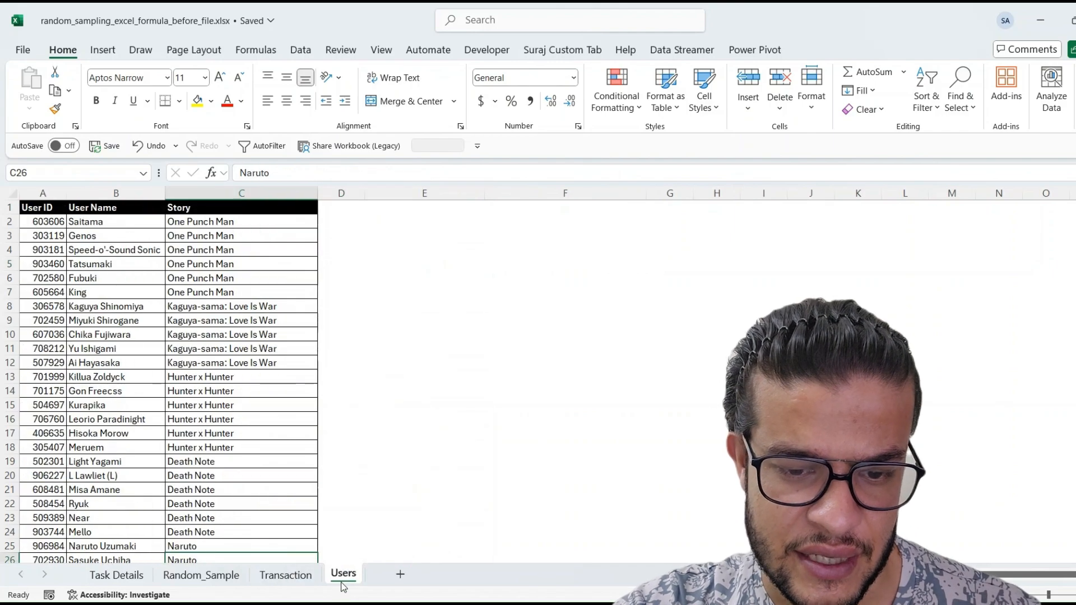
{"action": "left_click", "coordinate": [63, 295]}
{"action": "left_click", "coordinate": [97, 297]}
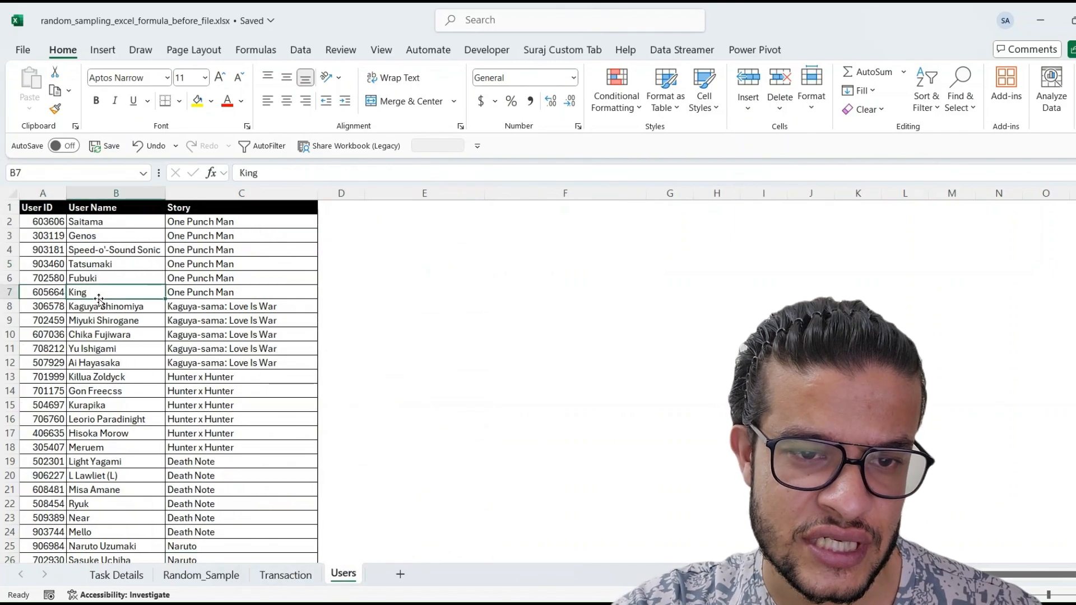
Step: Read the random-sampling task description on the Task Details sheet, from the purpose through the steps, output and deliverables
{"action": "left_click", "coordinate": [116, 575]}
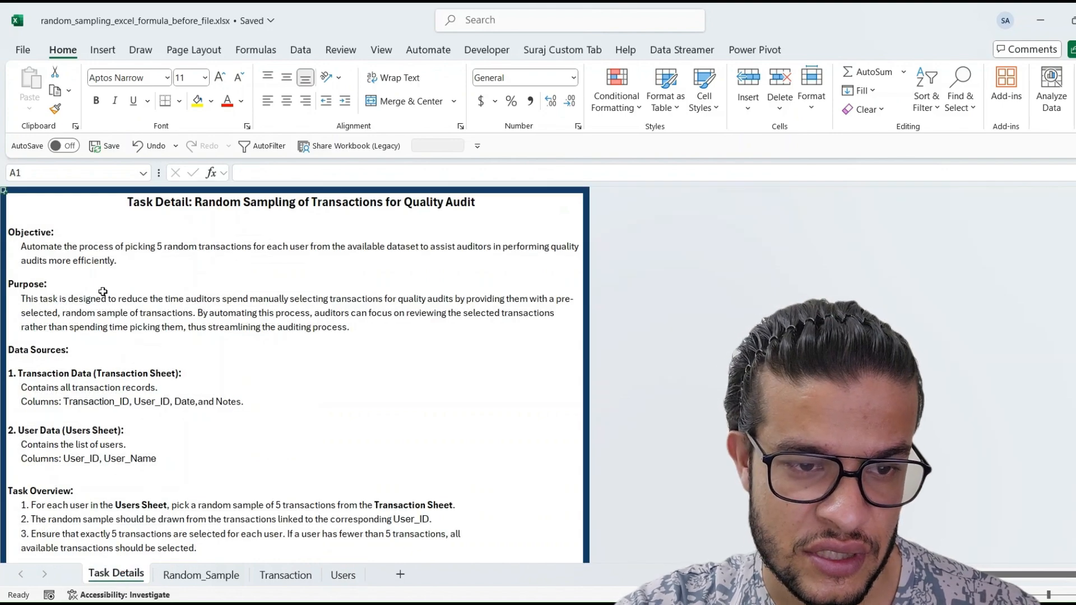
{"action": "left_click", "coordinate": [27, 292]}
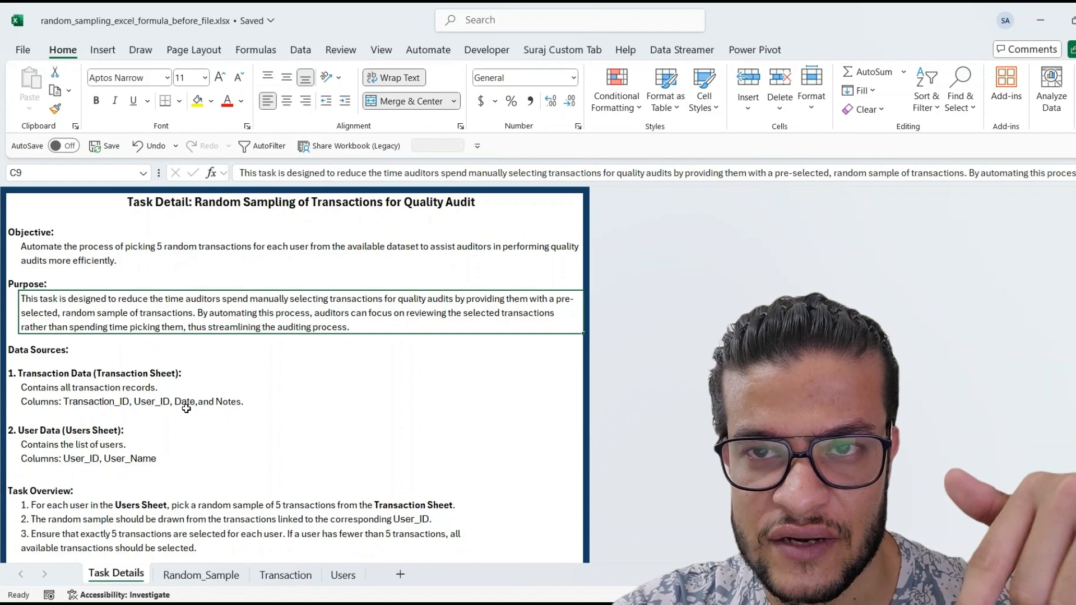
{"action": "scroll", "coordinate": [186, 408], "scroll_direction": "down", "scroll_amount": 1}
{"action": "scroll", "coordinate": [186, 409], "scroll_direction": "down", "scroll_amount": 4}
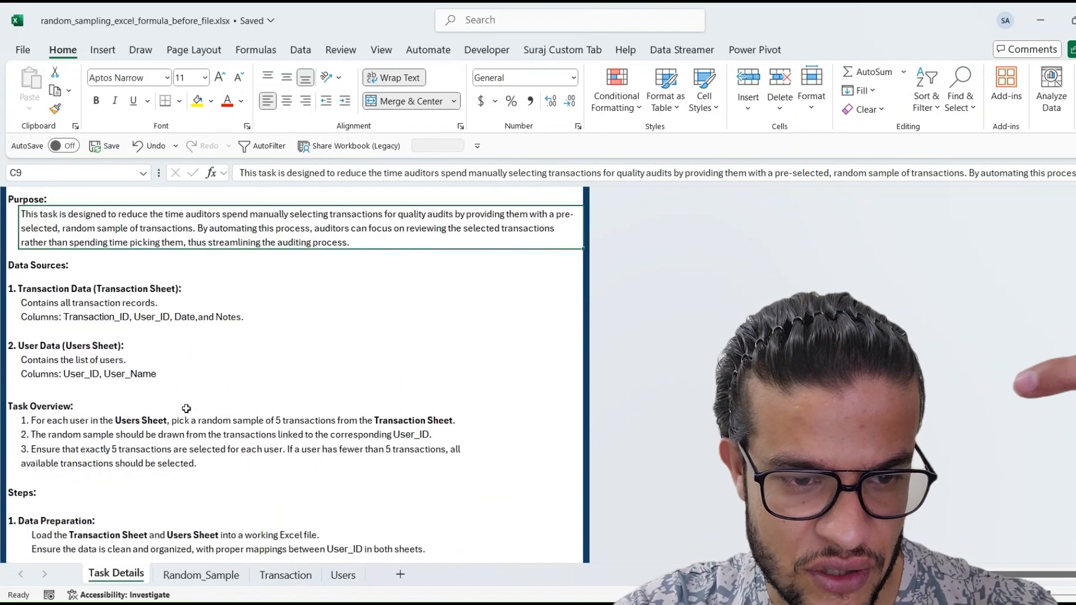
{"action": "scroll", "coordinate": [178, 397], "scroll_direction": "down", "scroll_amount": 4}
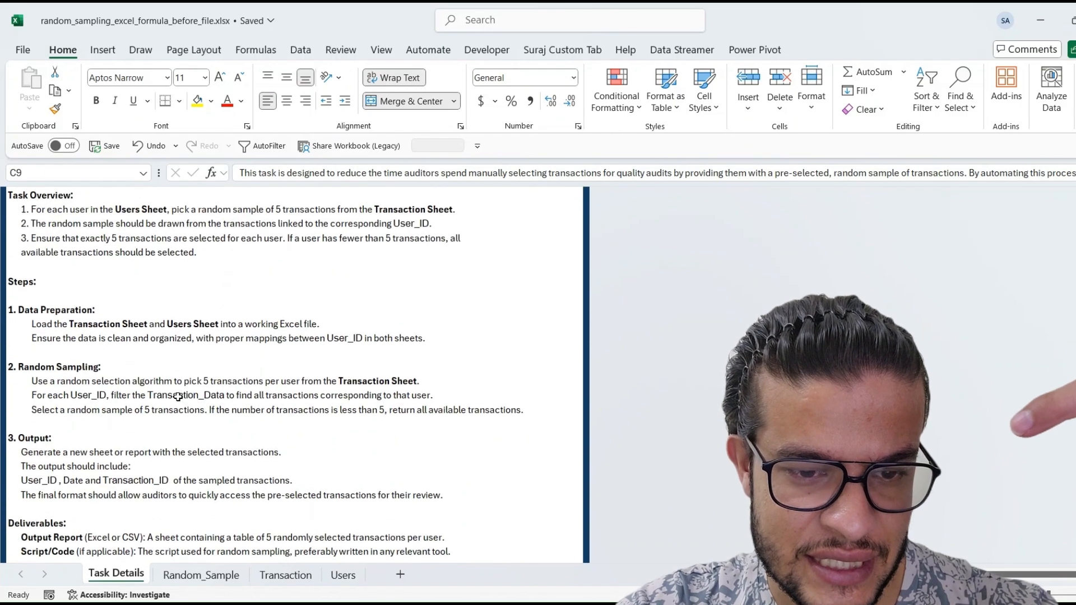
{"action": "scroll", "coordinate": [178, 397], "scroll_direction": "up", "scroll_amount": 12}
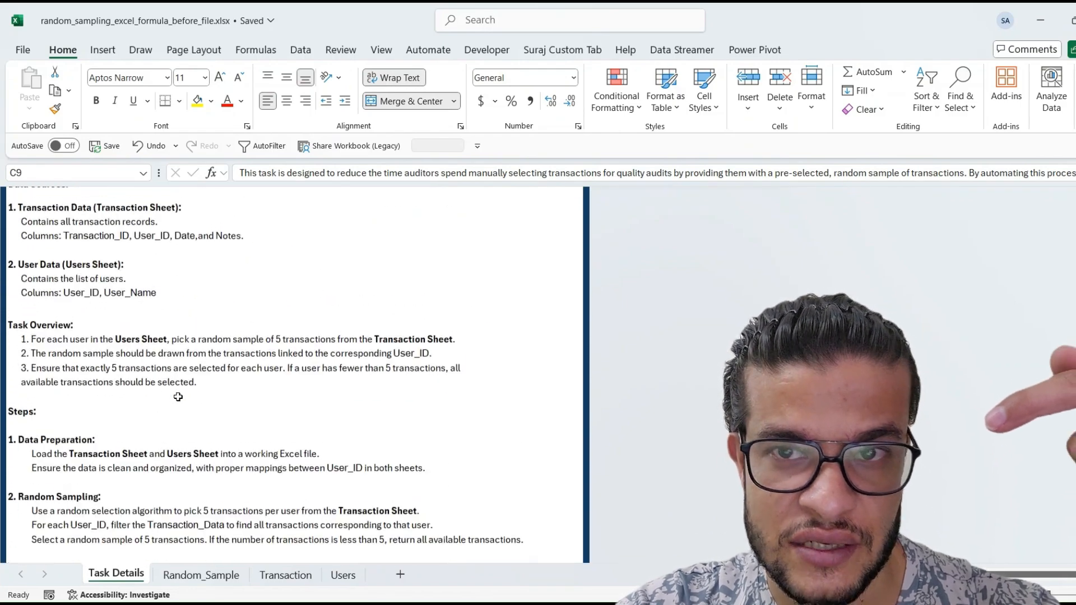
{"action": "scroll", "coordinate": [184, 385], "scroll_direction": "down", "scroll_amount": 2}
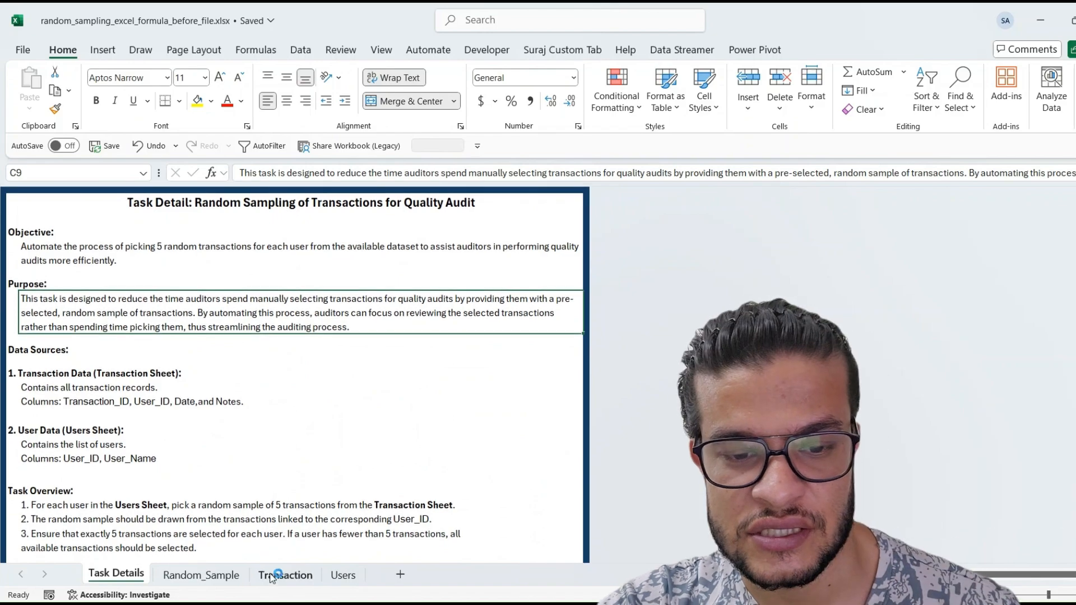
Step: Filter the Transaction sheet to the user ID in cell C5 and review that user's transactions
{"action": "left_click", "coordinate": [277, 577]}
{"action": "left_click", "coordinate": [247, 259]}
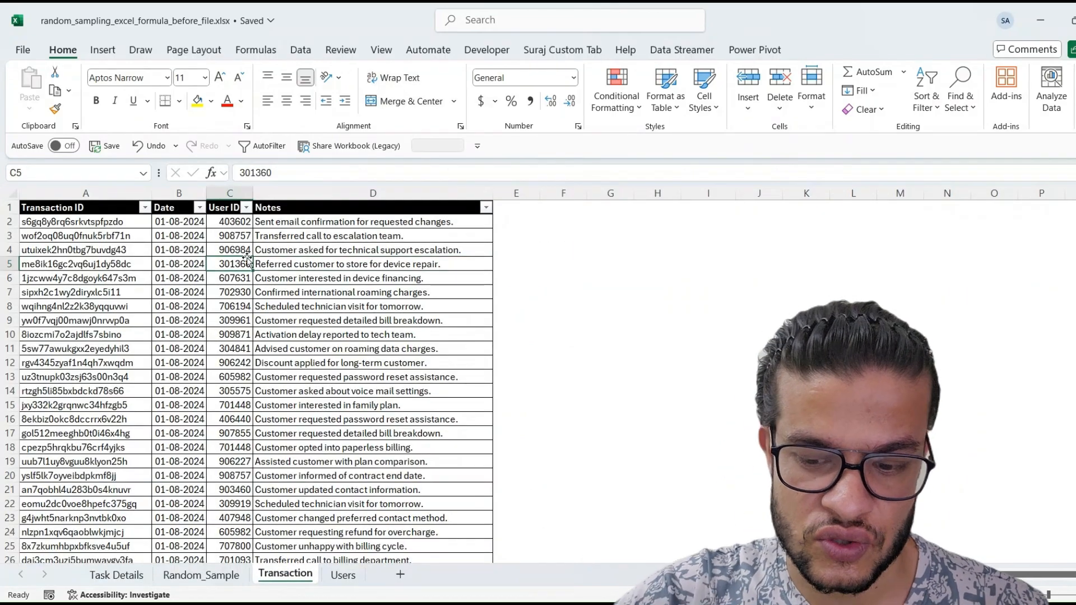
{"action": "key", "text": "ctrl+Up"}
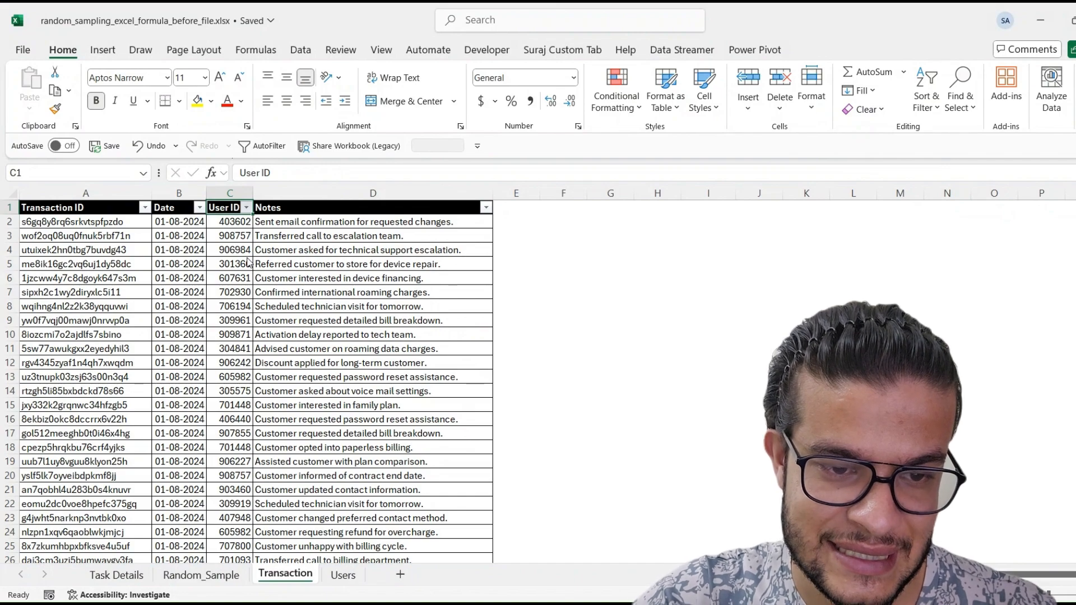
{"action": "key", "text": "Down"}
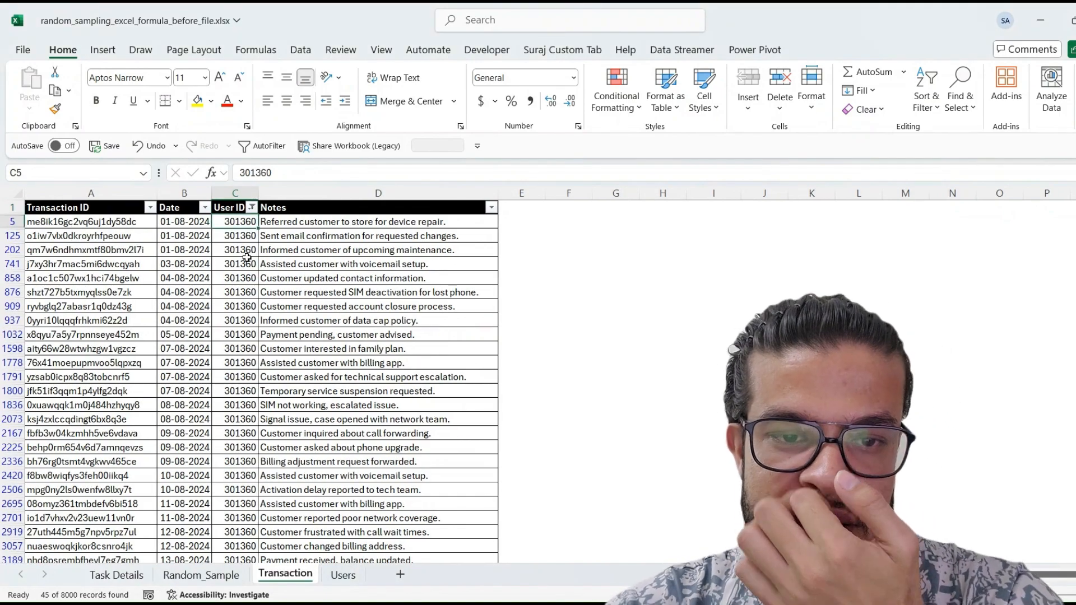
{"action": "scroll", "coordinate": [247, 258], "scroll_direction": "down", "scroll_amount": 7}
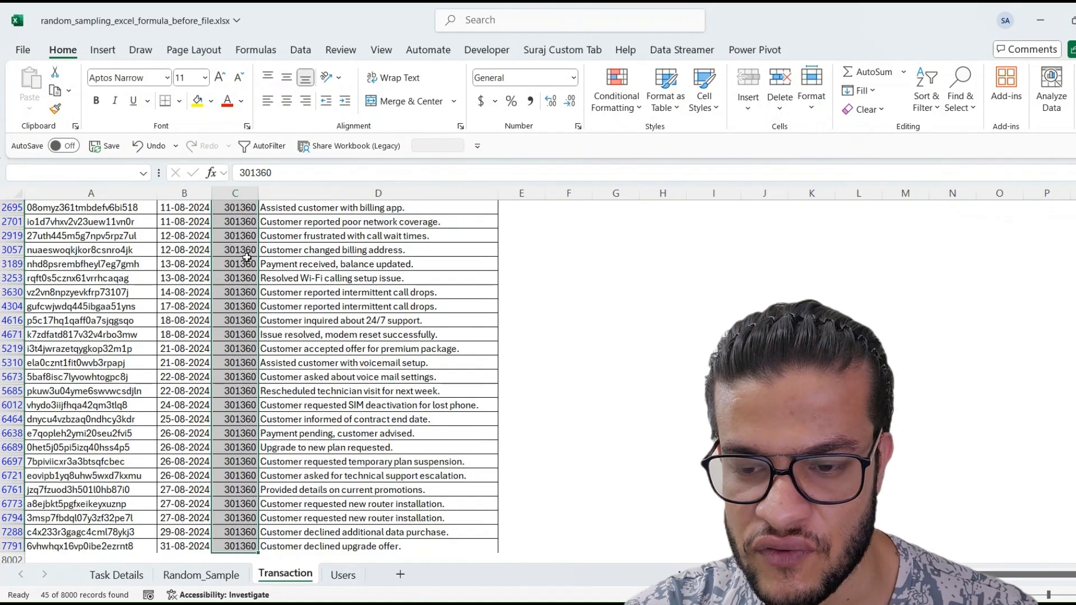
{"action": "key", "text": "ctrl+Up"}
{"action": "key", "text": "Down"}
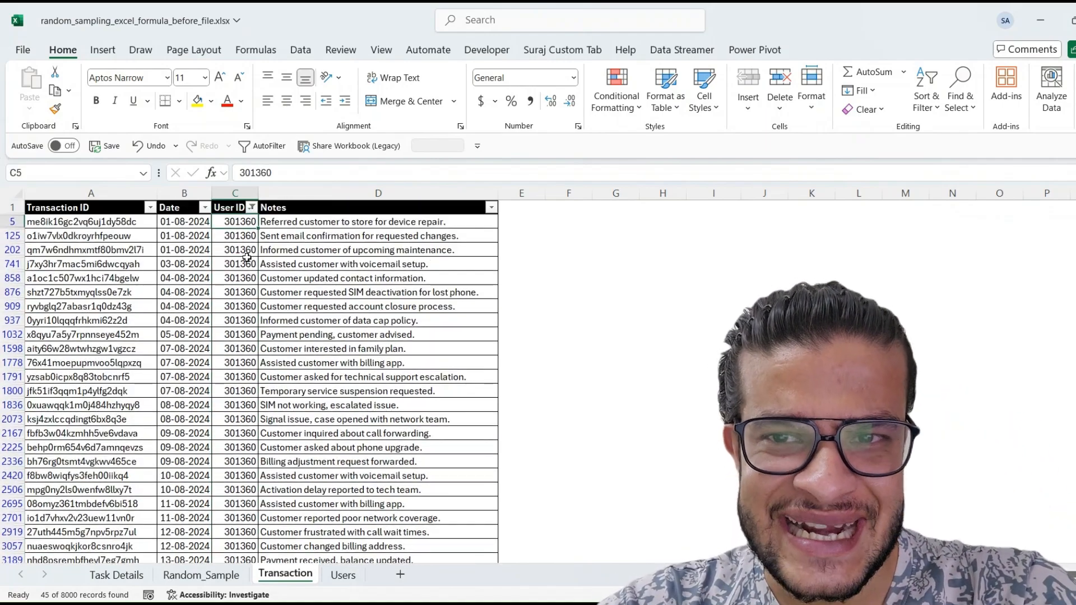
{"action": "scroll", "coordinate": [245, 323], "scroll_direction": "down", "scroll_amount": 3}
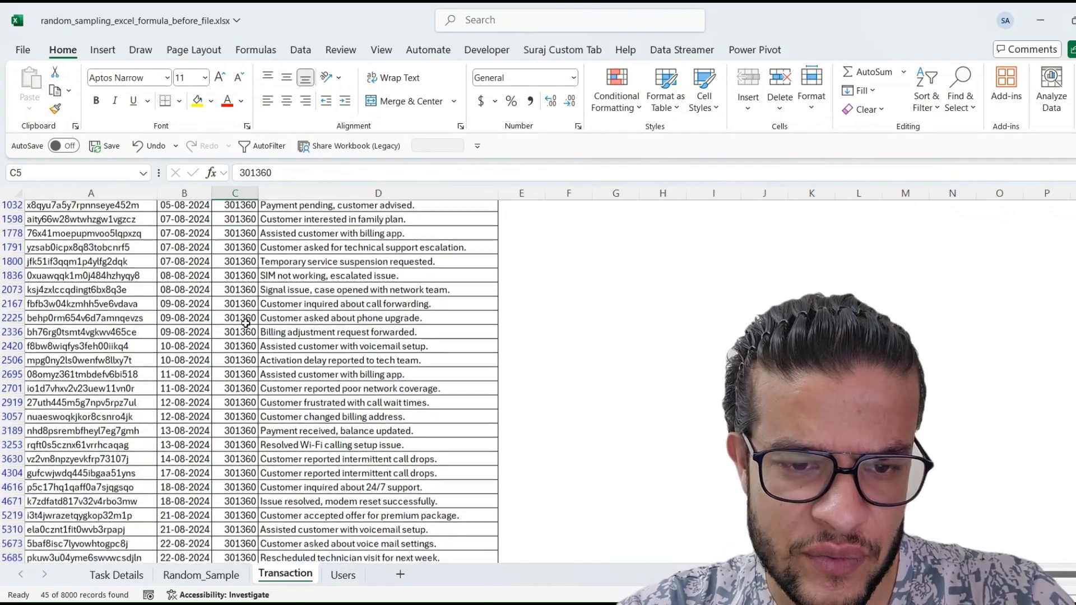
{"action": "scroll", "coordinate": [245, 323], "scroll_direction": "up", "scroll_amount": 3}
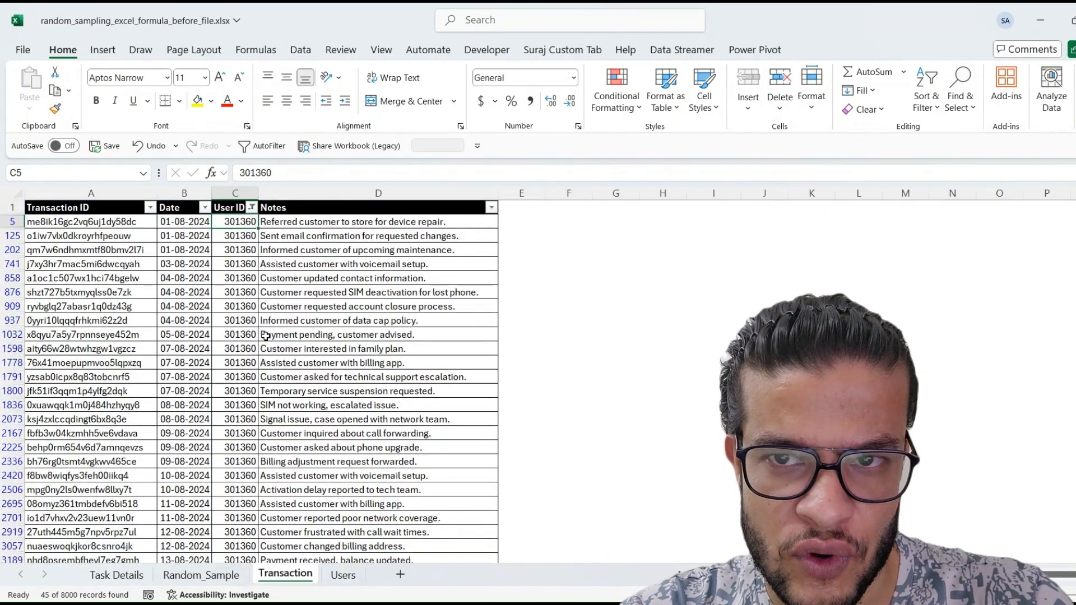
Step: Enter the formula =RANDARRAY(1,5,1,45,TRUE) in cell G202 to generate five random whole numbers between 1 and 45
{"action": "left_click", "coordinate": [614, 251]}
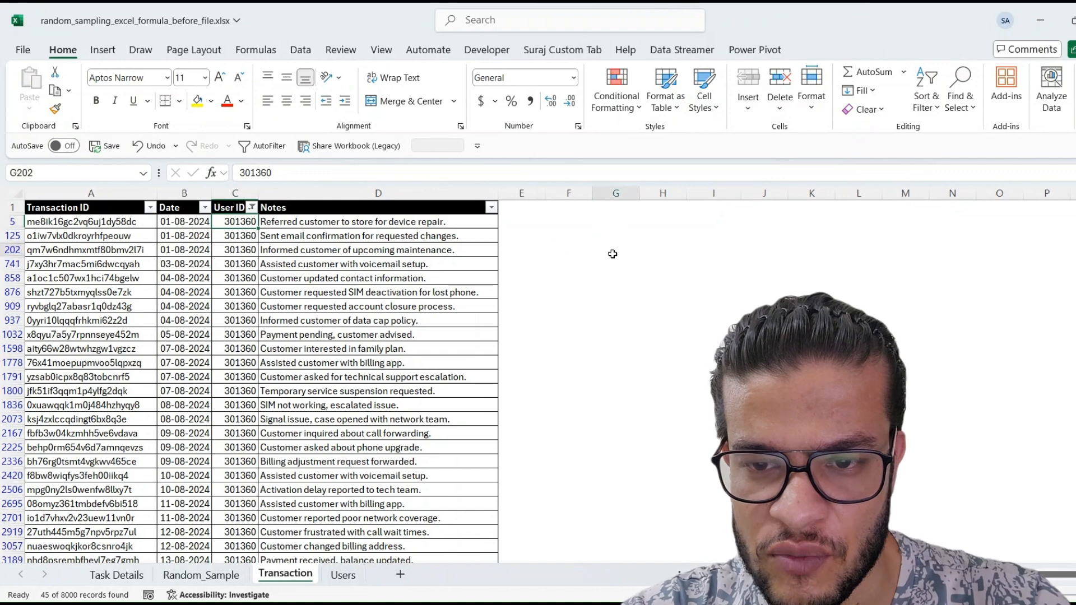
{"action": "type", "text": "=ra"}
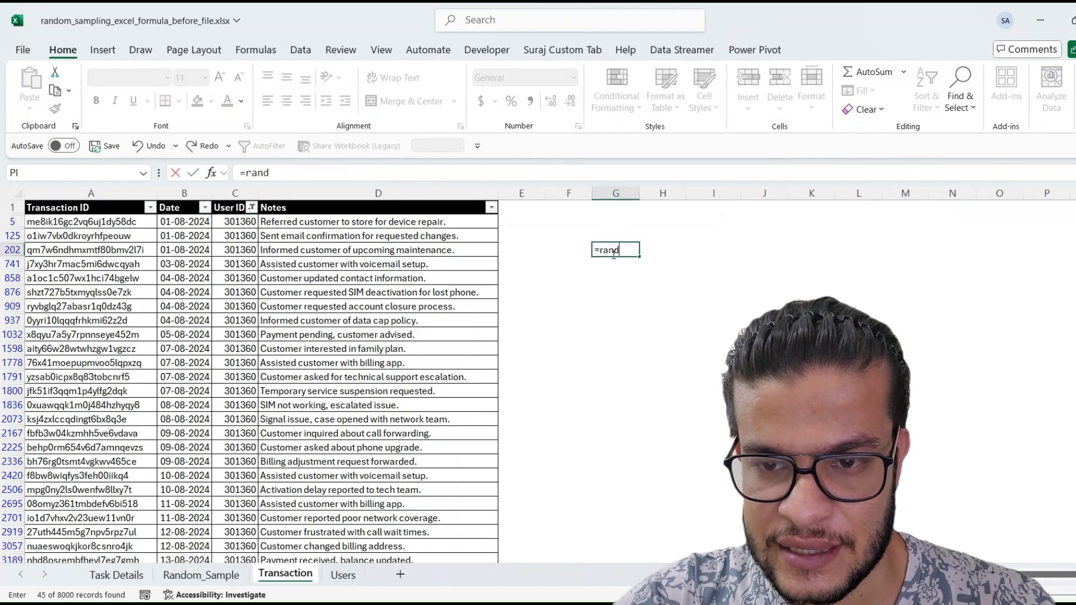
{"action": "type", "text": "nd"}
{"action": "key", "text": "Down"}
{"action": "key", "text": "Tab"}
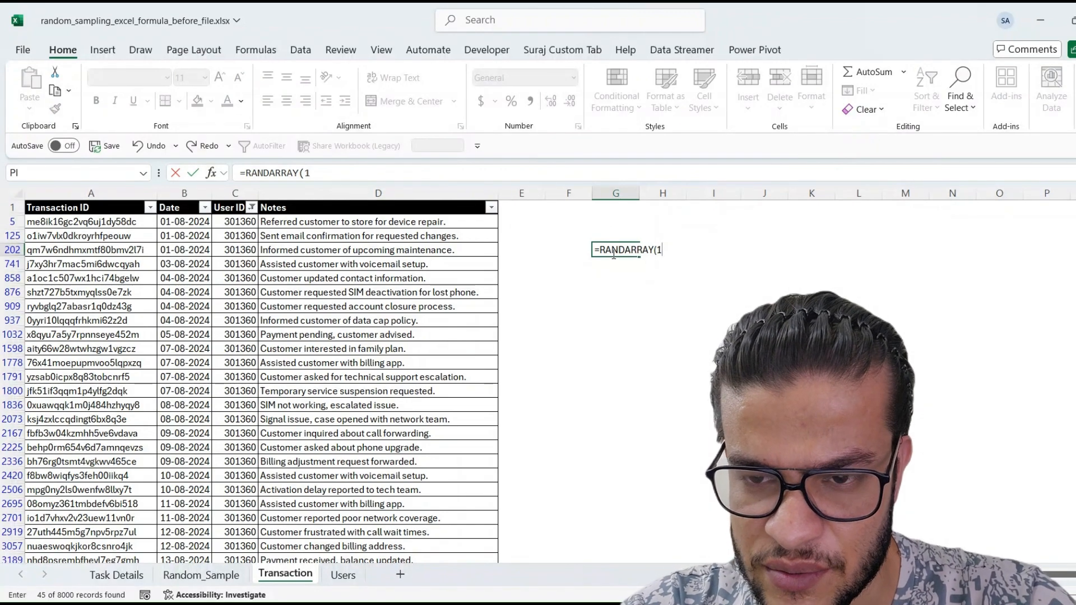
{"action": "type", "text": "1,5,1,45"}
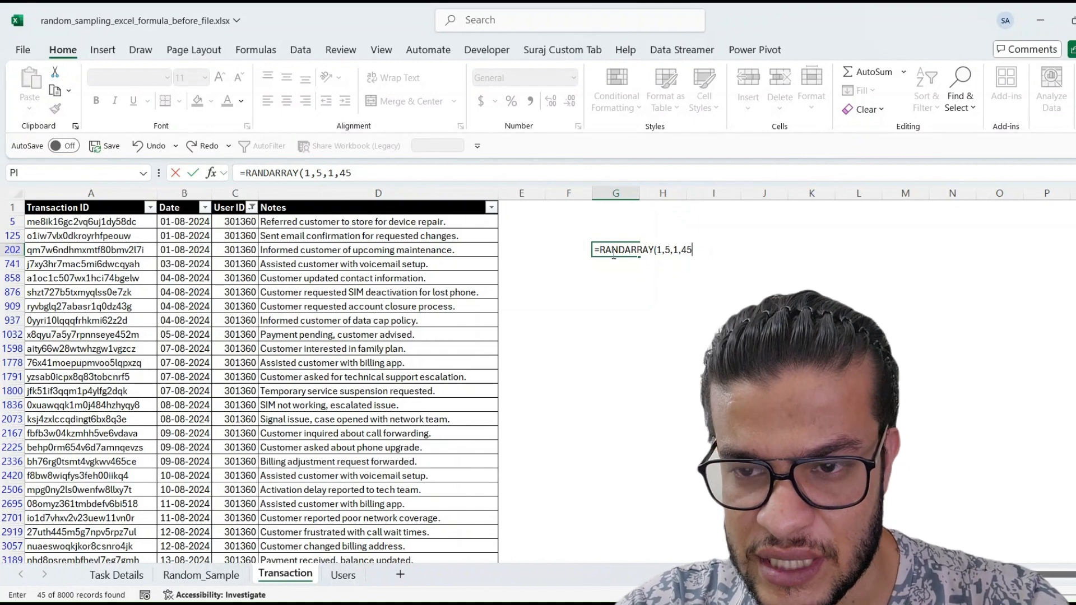
{"action": "type", "text": ","}
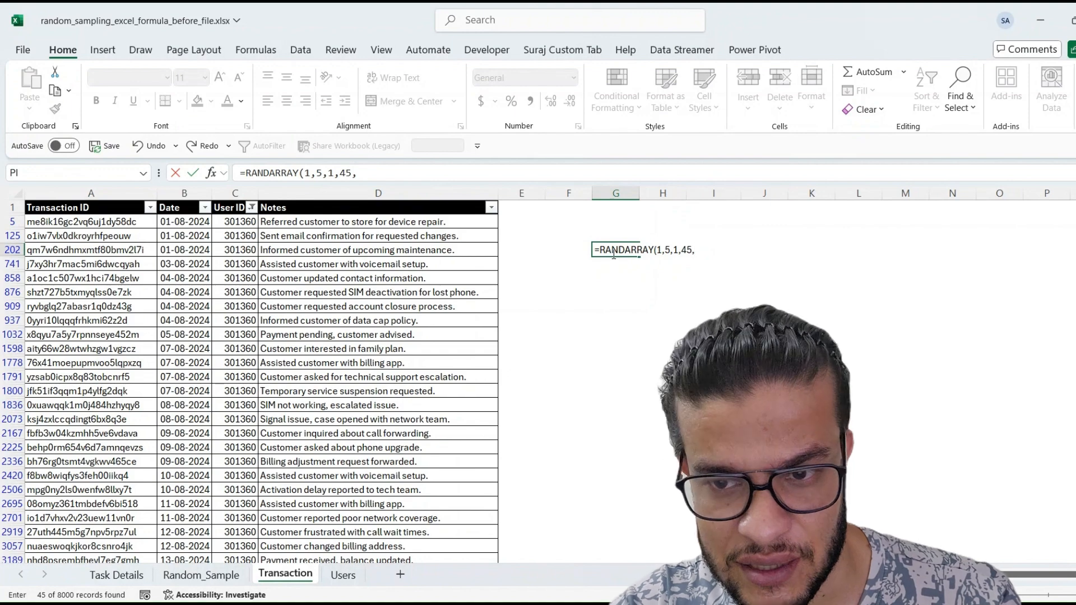
{"action": "type", "text": "TRUE"}
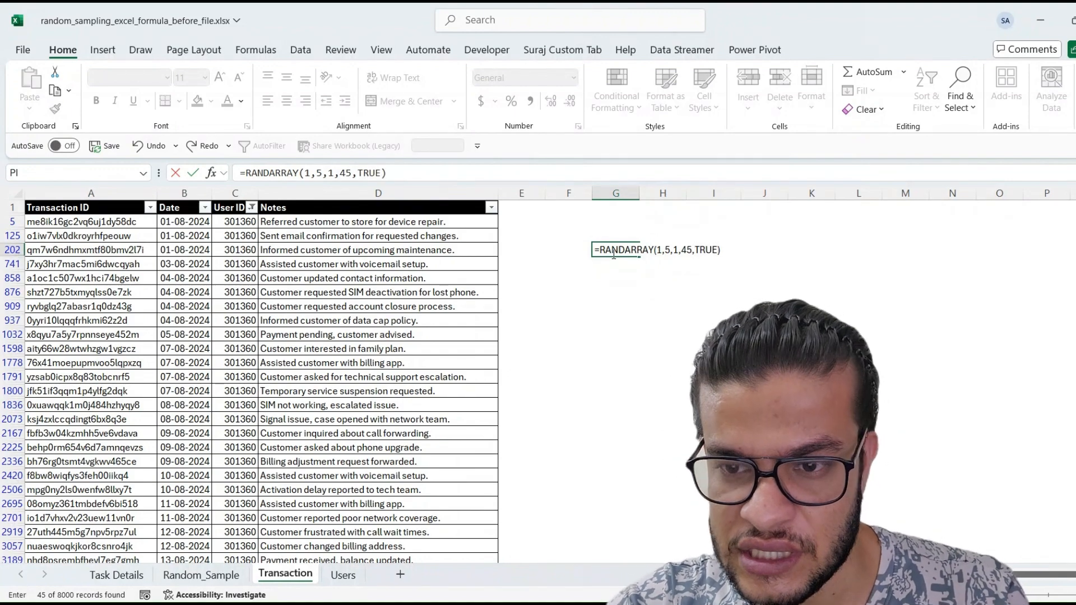
{"action": "type", "text": ")"}
{"action": "key", "text": "Return"}
{"action": "left_click", "coordinate": [613, 252]}
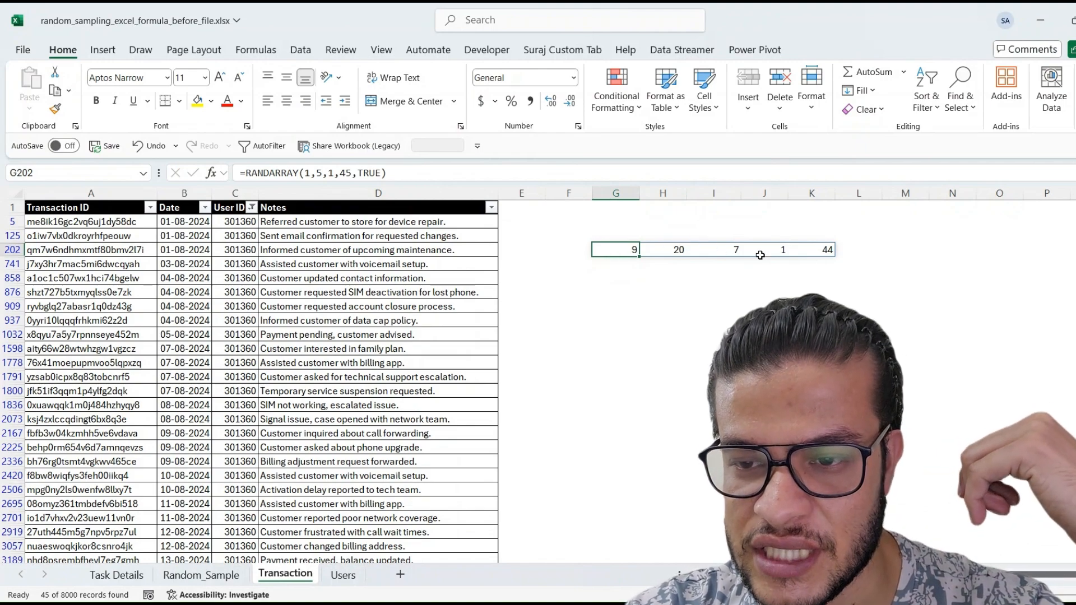
Step: Enter the numbers 1 to 5 down column F in the visible filtered rows, starting at F5
{"action": "left_click", "coordinate": [540, 225]}
{"action": "left_click", "coordinate": [555, 224]}
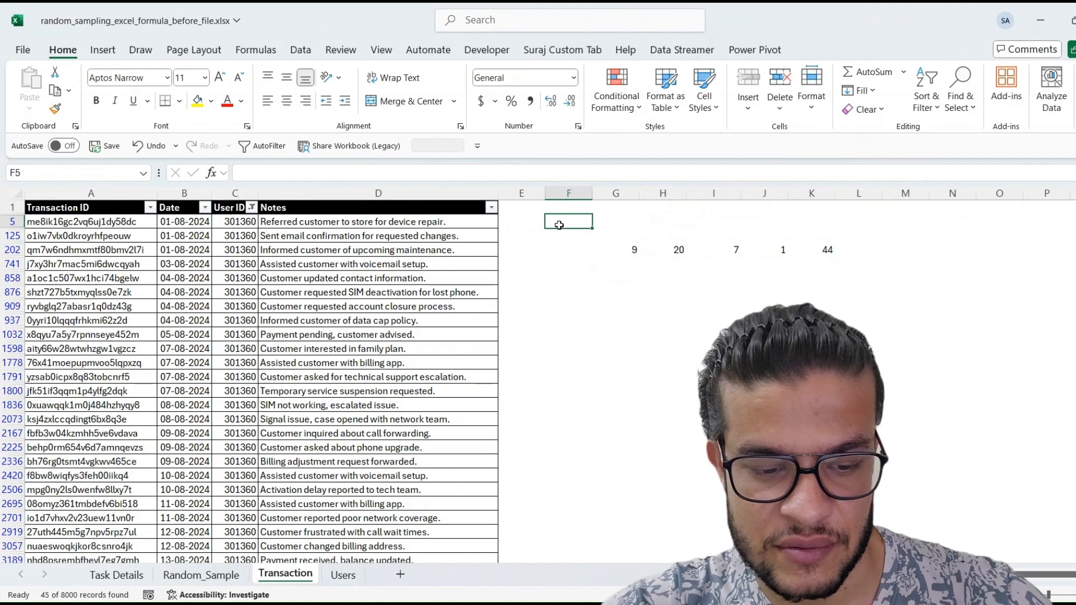
{"action": "type", "text": "1"}
{"action": "key", "text": "Return"}
{"action": "type", "text": "2"}
{"action": "key", "text": "Return"}
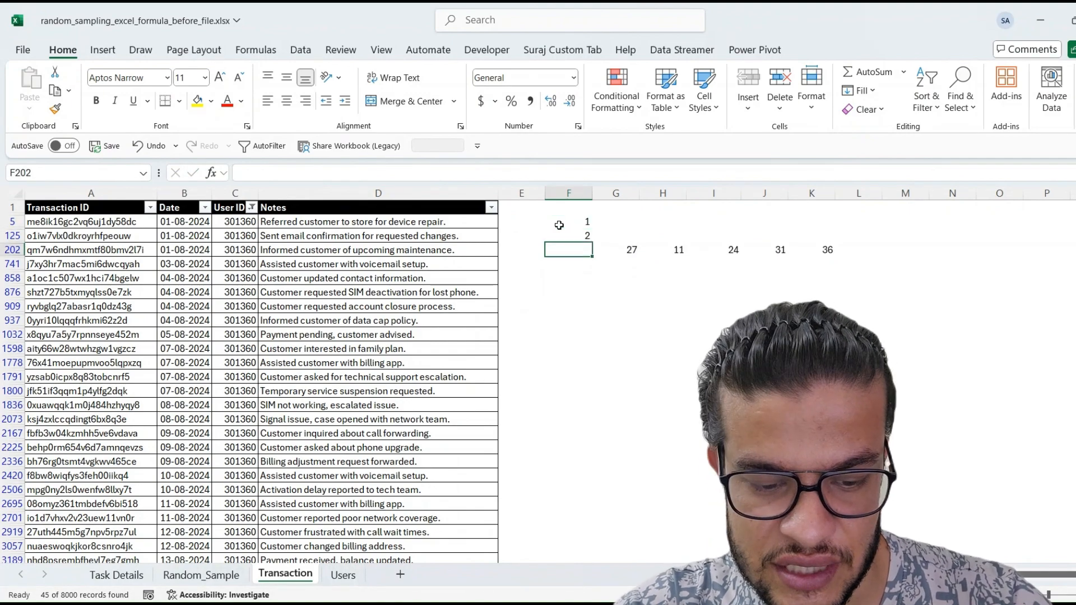
{"action": "type", "text": "3"}
{"action": "key", "text": "Return"}
{"action": "type", "text": "4"}
{"action": "key", "text": "Return"}
{"action": "type", "text": "5"}
{"action": "key", "text": "Return"}
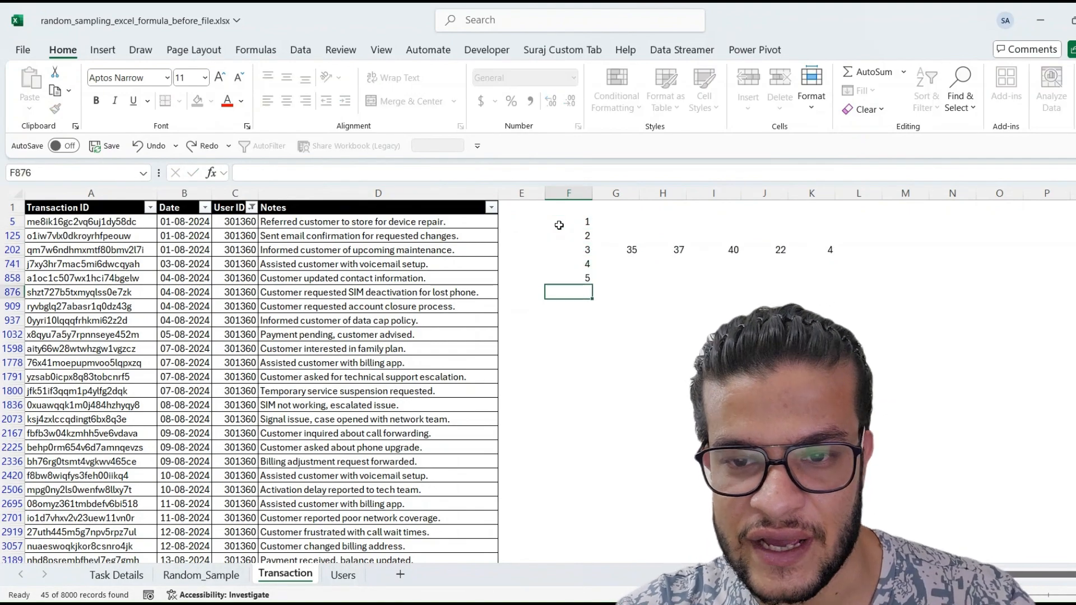
Step: Inspect the RANDARRAY formula in G202 and select its spilled random numbers through K202
{"action": "key", "text": "Up"}
{"action": "key", "text": "Up"}
{"action": "key", "text": "Right"}
{"action": "key", "text": "Right"}
{"action": "key", "text": "Up"}
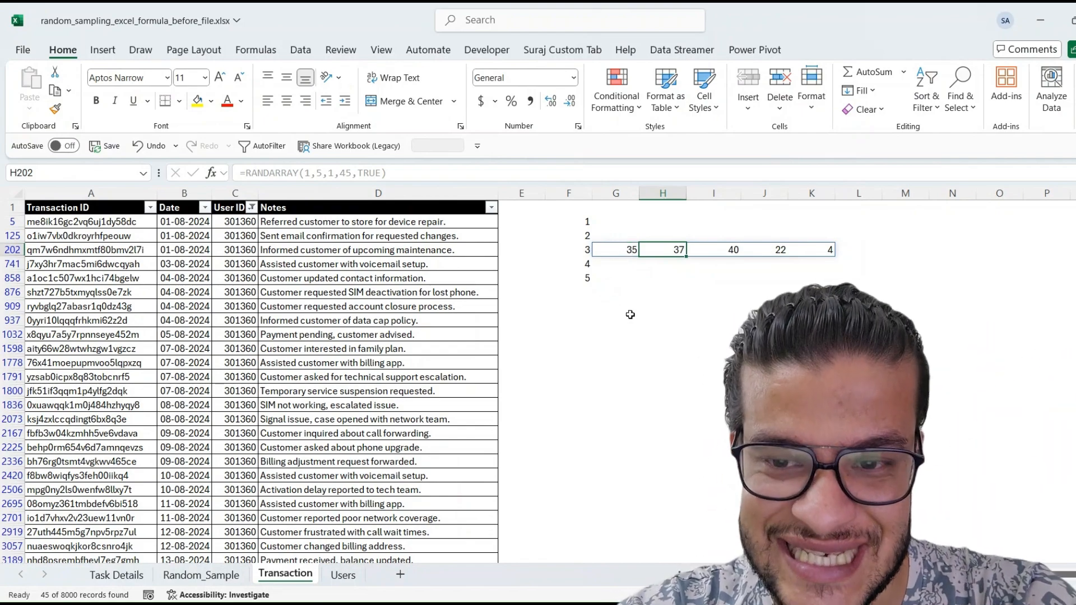
{"action": "left_click", "coordinate": [615, 254]}
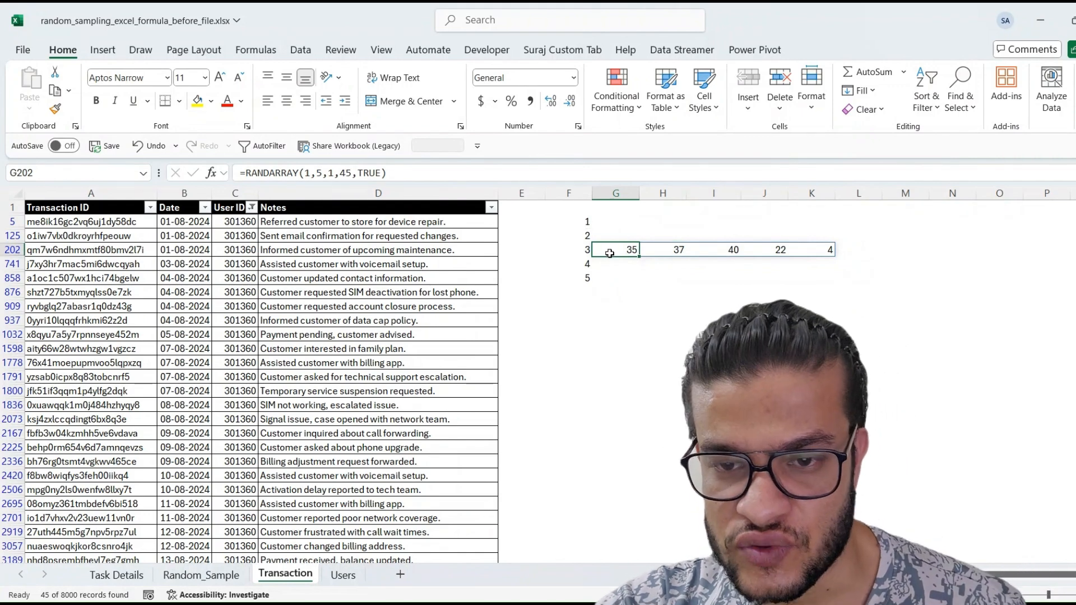
{"action": "left_click_drag", "start_coordinate": [612, 252], "coordinate": [818, 255]}
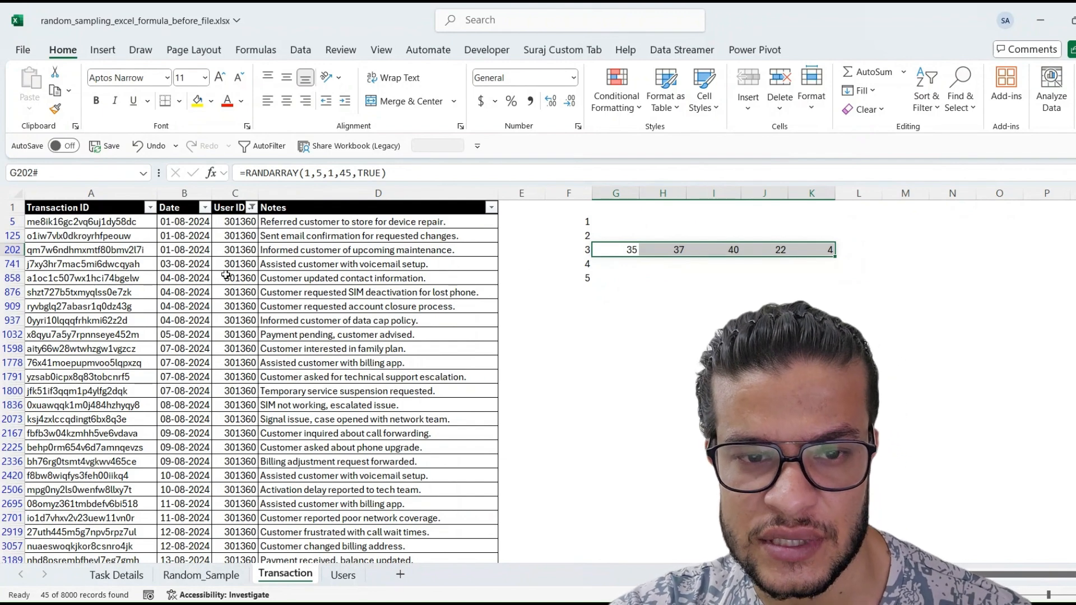
Step: Clear the trial numbers and the RANDARRAY formula from columns F through L beside the filtered transactions
{"action": "left_click", "coordinate": [235, 238]}
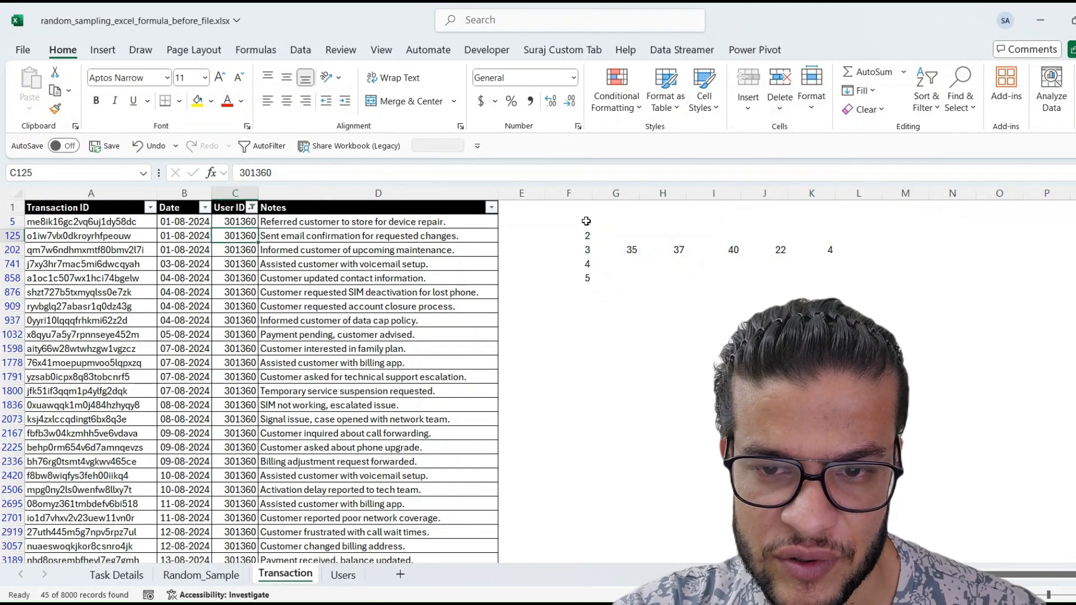
{"action": "left_click_drag", "start_coordinate": [587, 221], "coordinate": [582, 278]}
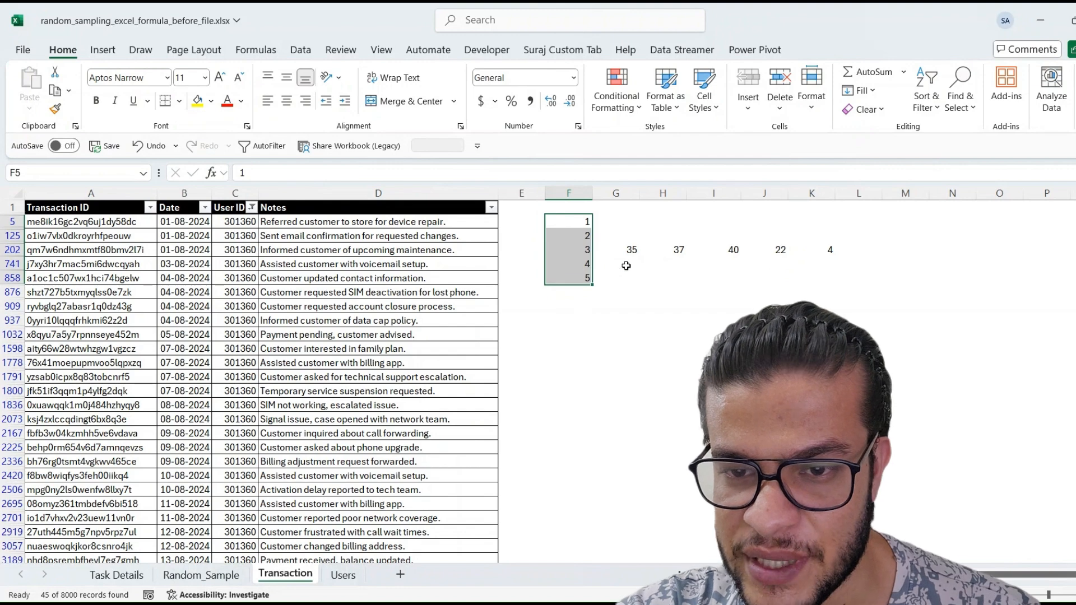
{"action": "left_click", "coordinate": [830, 254]}
{"action": "left_click", "coordinate": [584, 266]}
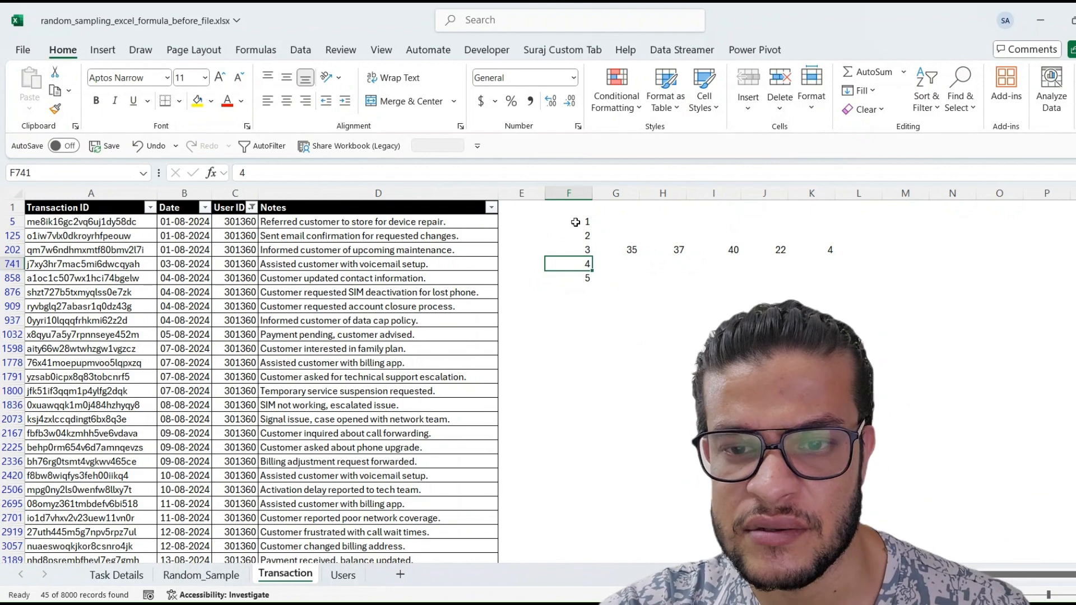
{"action": "left_click_drag", "start_coordinate": [573, 208], "coordinate": [876, 350]}
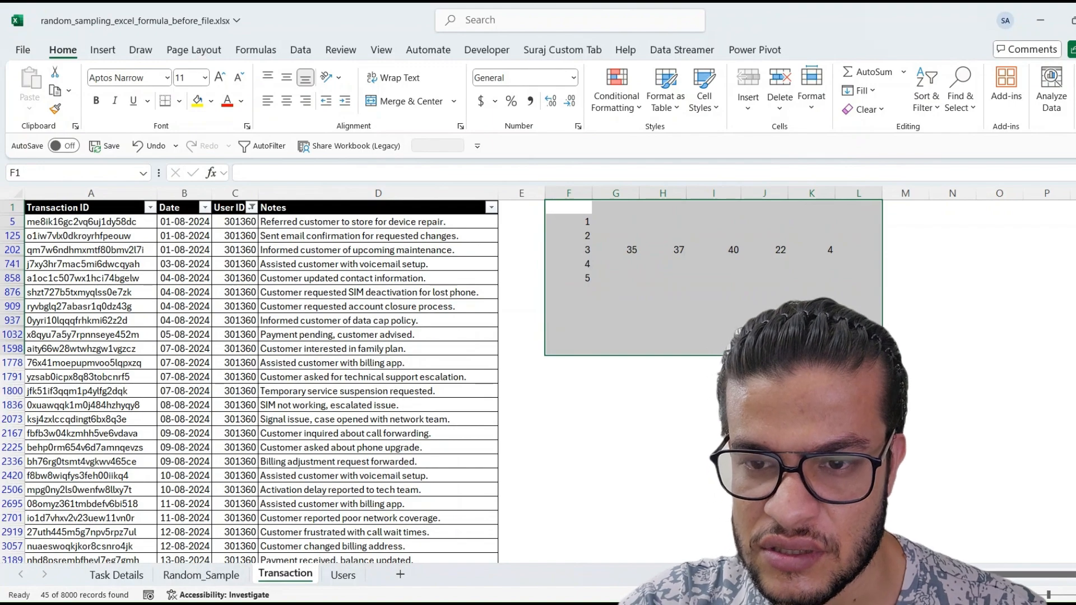
{"action": "key", "text": "Delete"}
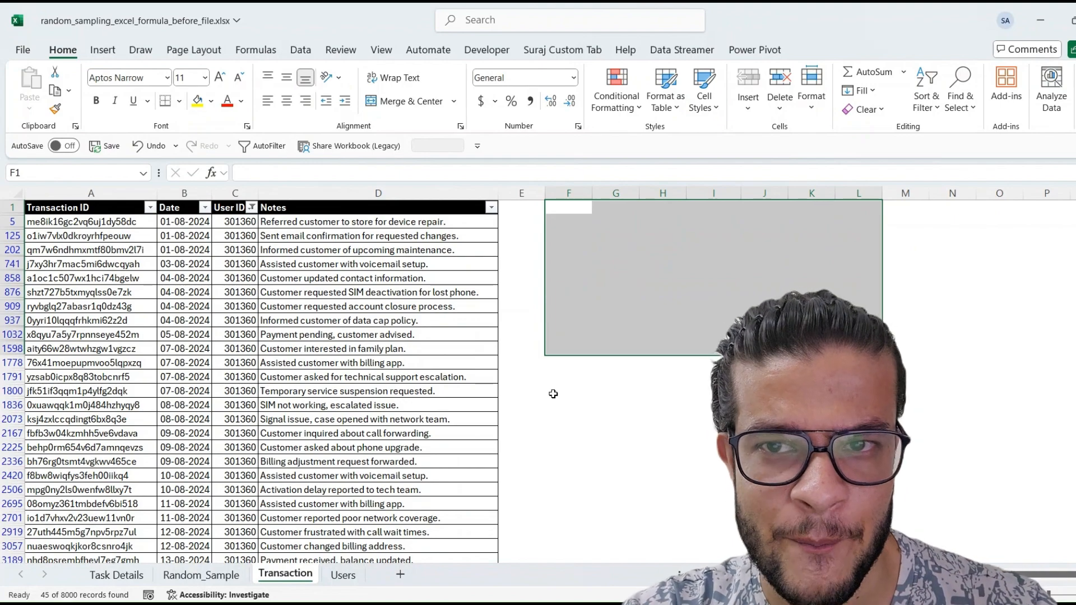
Step: Clear the User ID filter on the Transaction sheet so all transactions are listed
{"action": "left_click", "coordinate": [440, 306]}
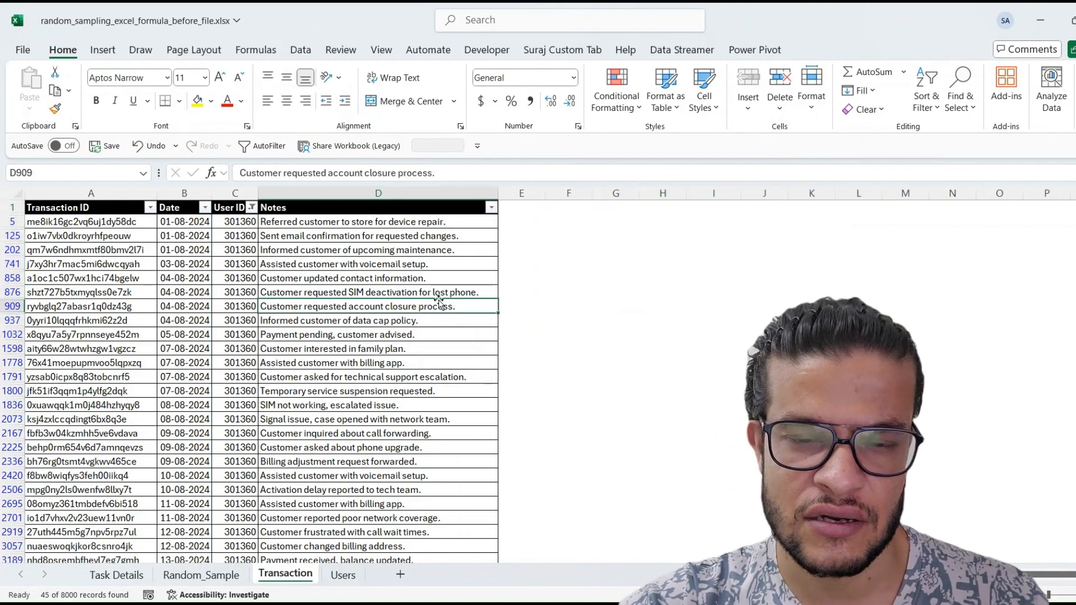
{"action": "key", "text": "ctrl+Up"}
{"action": "key", "text": "alt+a"}
{"action": "key", "text": "c"}
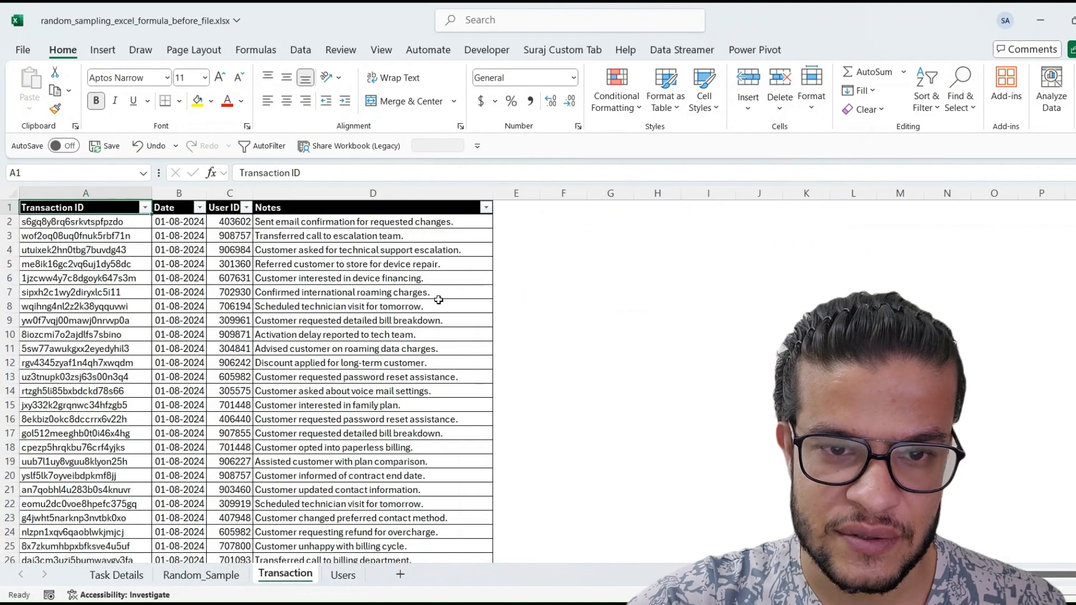
{"action": "key", "text": "Right"}
{"action": "key", "text": "Right"}
{"action": "key", "text": "Right"}
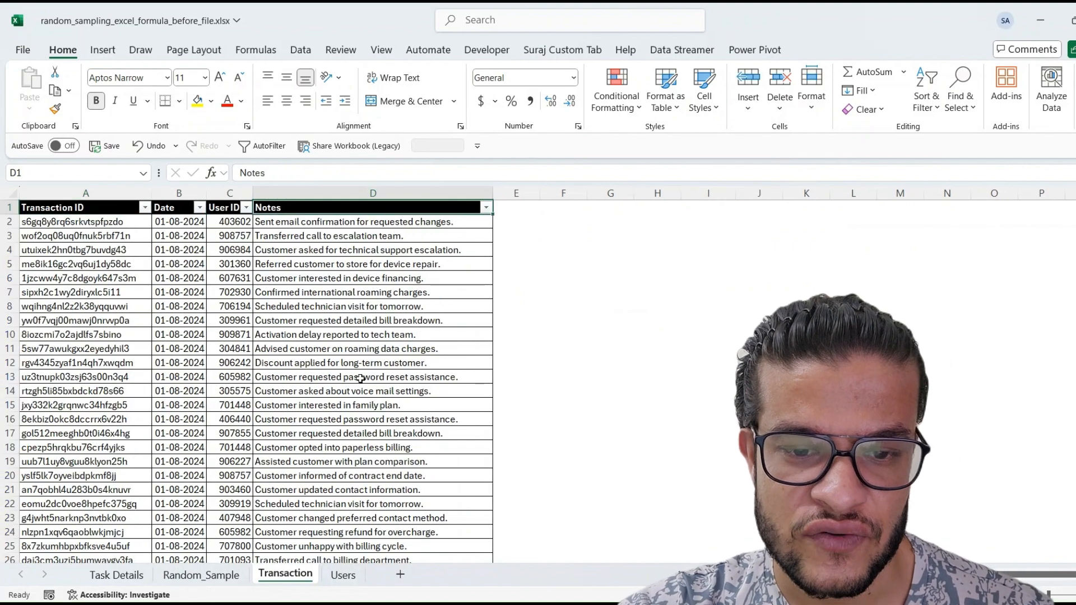
{"action": "left_click", "coordinate": [360, 378]}
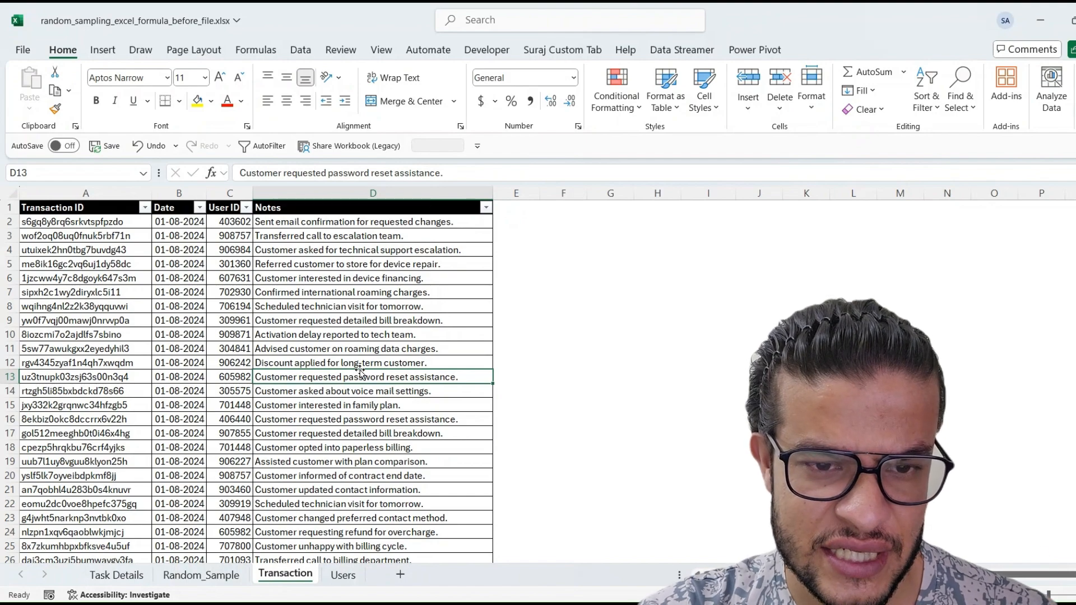
Step: Examine the User ID column on the Users sheet and the matching User ID column on the Transaction sheet
{"action": "left_click", "coordinate": [343, 575]}
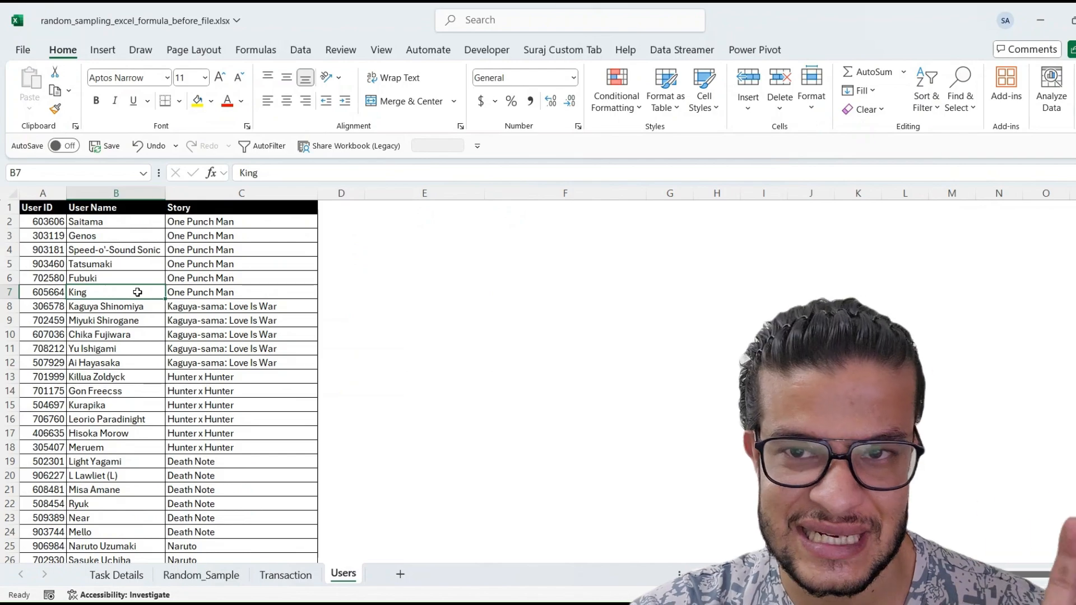
{"action": "left_click", "coordinate": [34, 210]}
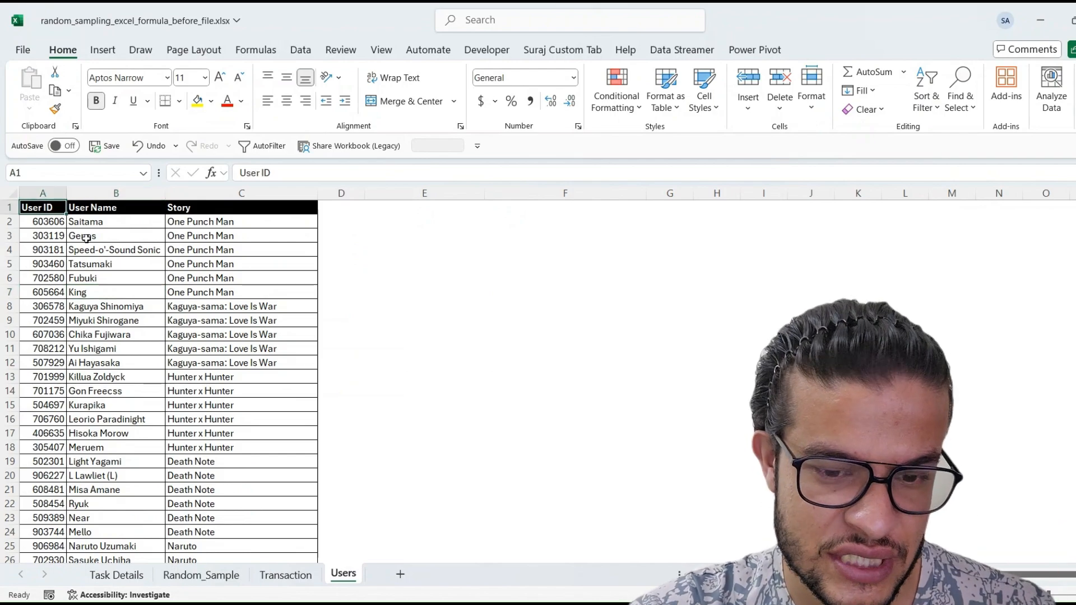
{"action": "left_click", "coordinate": [287, 577]}
{"action": "left_click", "coordinate": [228, 194]}
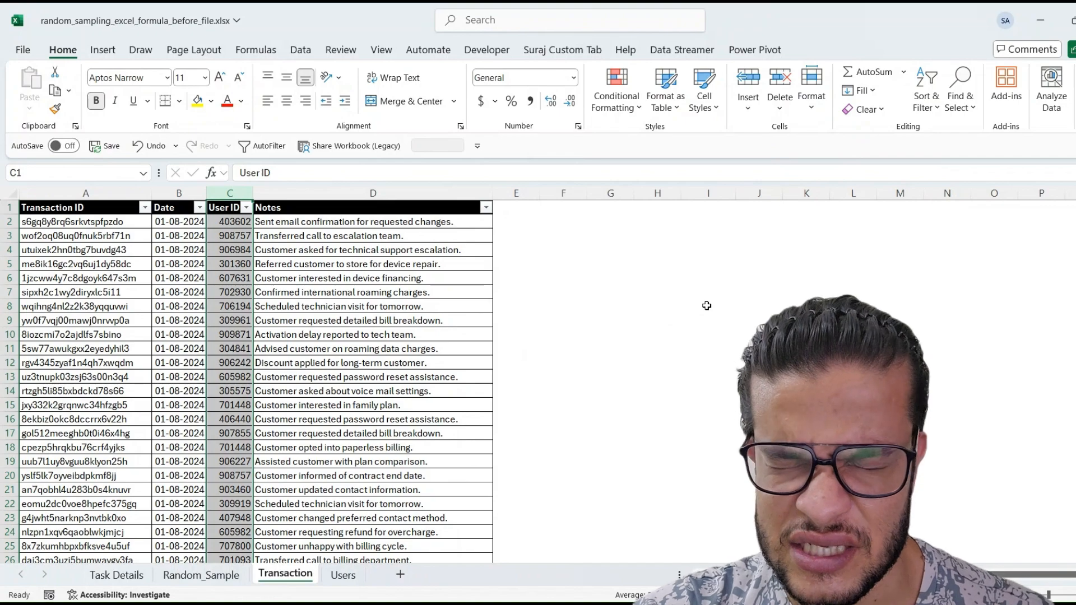
Step: On the Users sheet, add the header Min in cell D1 and enter 1 in D2
{"action": "left_click", "coordinate": [344, 577]}
{"action": "left_click", "coordinate": [344, 209]}
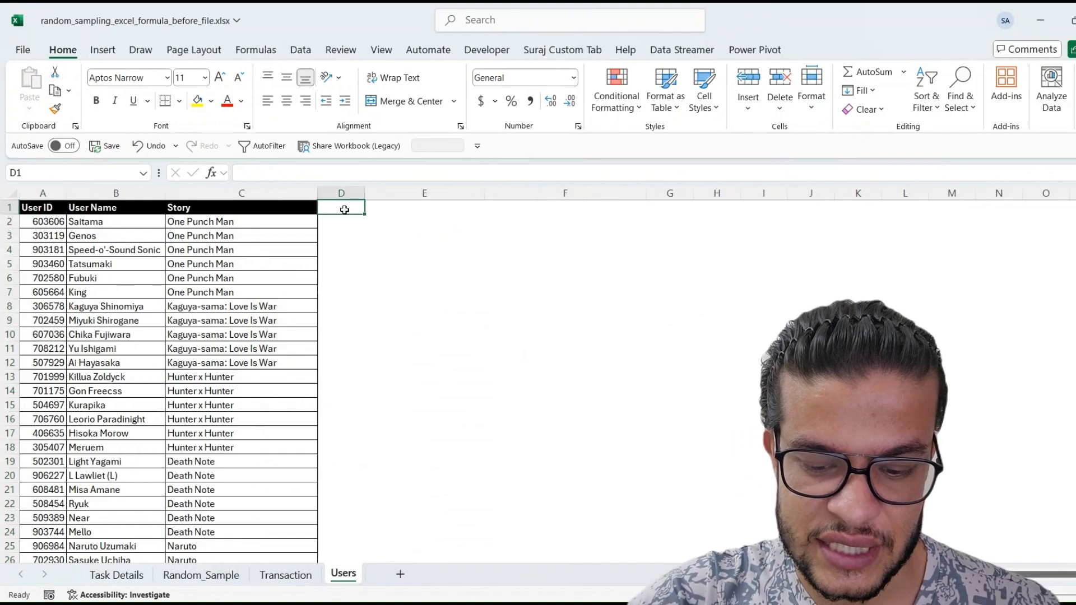
{"action": "type", "text": "Min"}
{"action": "key", "text": "ctrl+Return"}
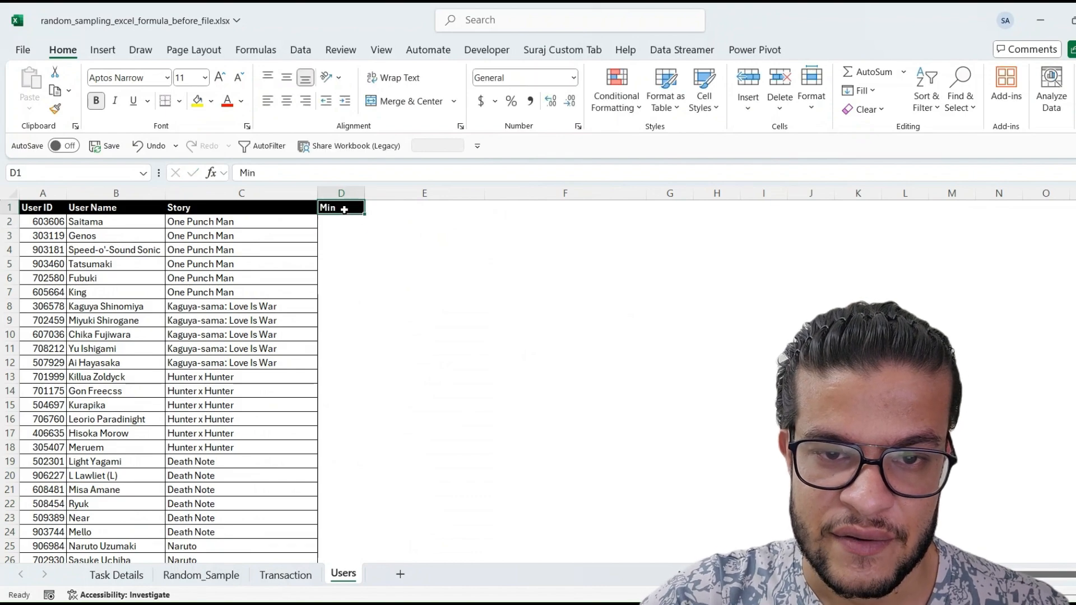
{"action": "key", "text": "Return"}
{"action": "left_click", "coordinate": [345, 210]}
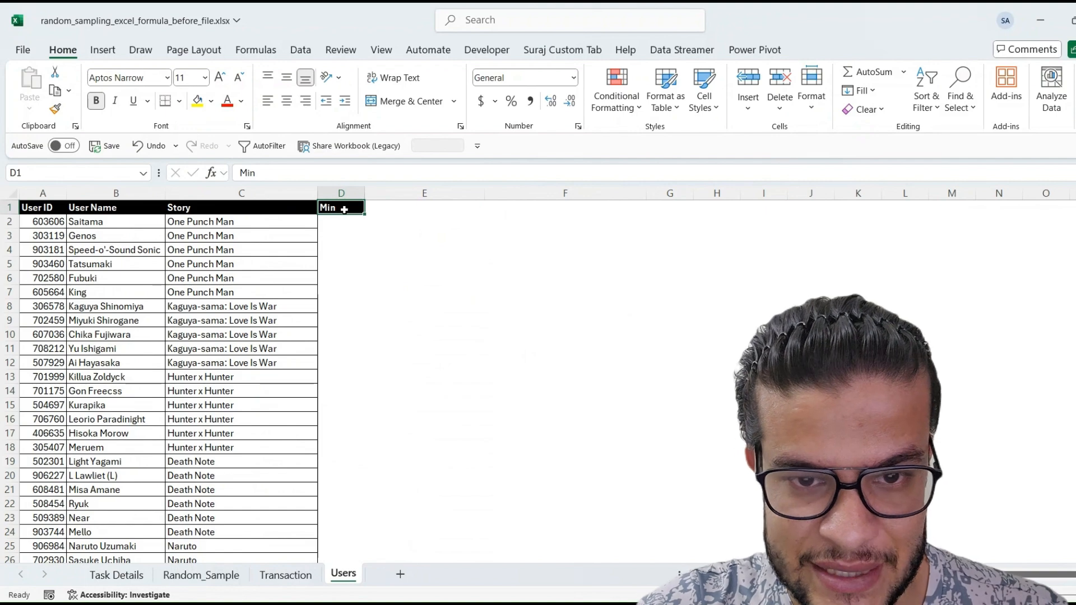
{"action": "key", "text": "Return"}
{"action": "type", "text": "1"}
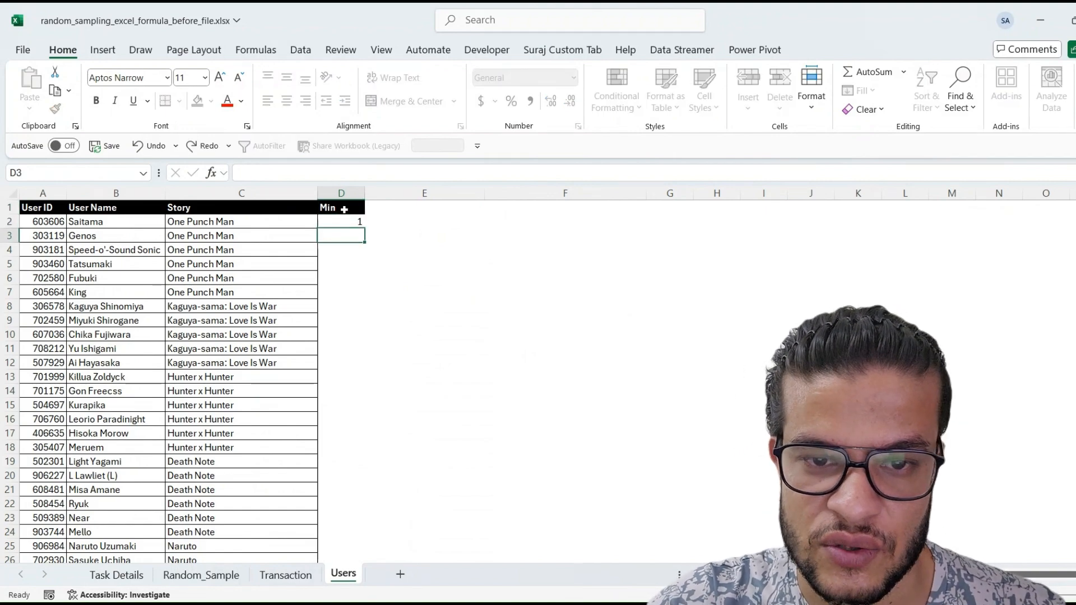
Step: Add the header Max in cell E1 of the Users sheet
{"action": "key", "text": "Tab"}
{"action": "key", "text": "Up"}
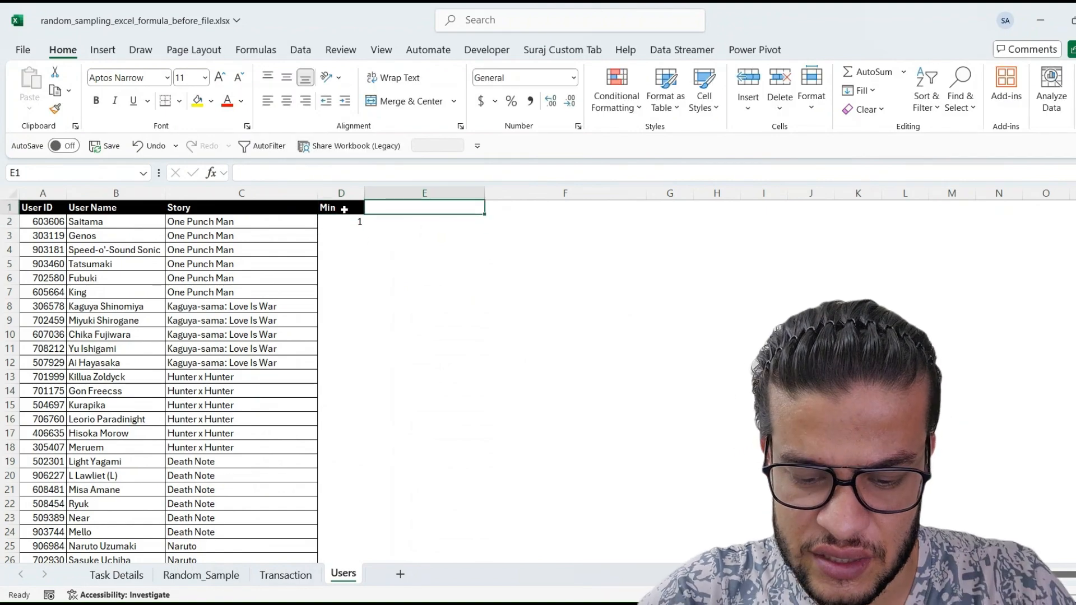
{"action": "type", "text": "Mix"}
{"action": "key", "text": "ctrl+Return"}
{"action": "key", "text": "Down"}
{"action": "key", "text": "Left"}
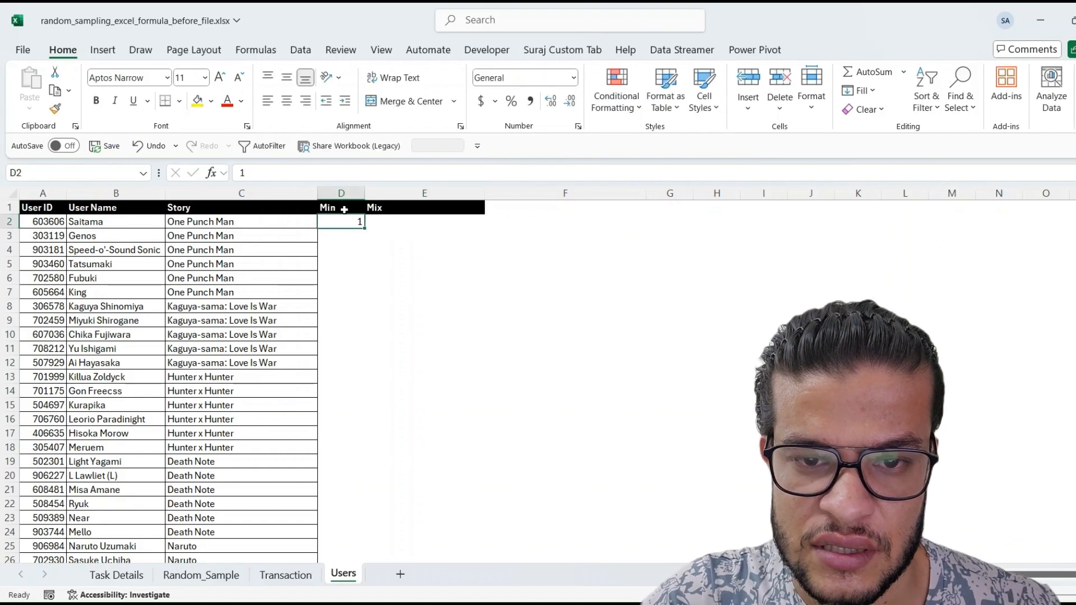
{"action": "key", "text": "Up"}
{"action": "key", "text": "Right"}
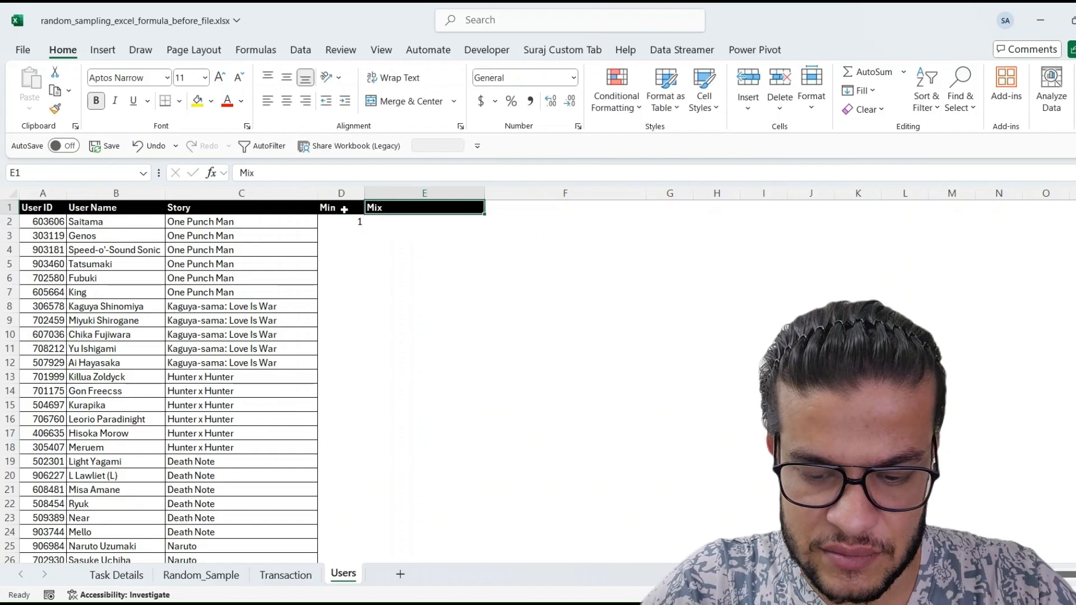
{"action": "type", "text": "Max"}
{"action": "key", "text": "ctrl+Return"}
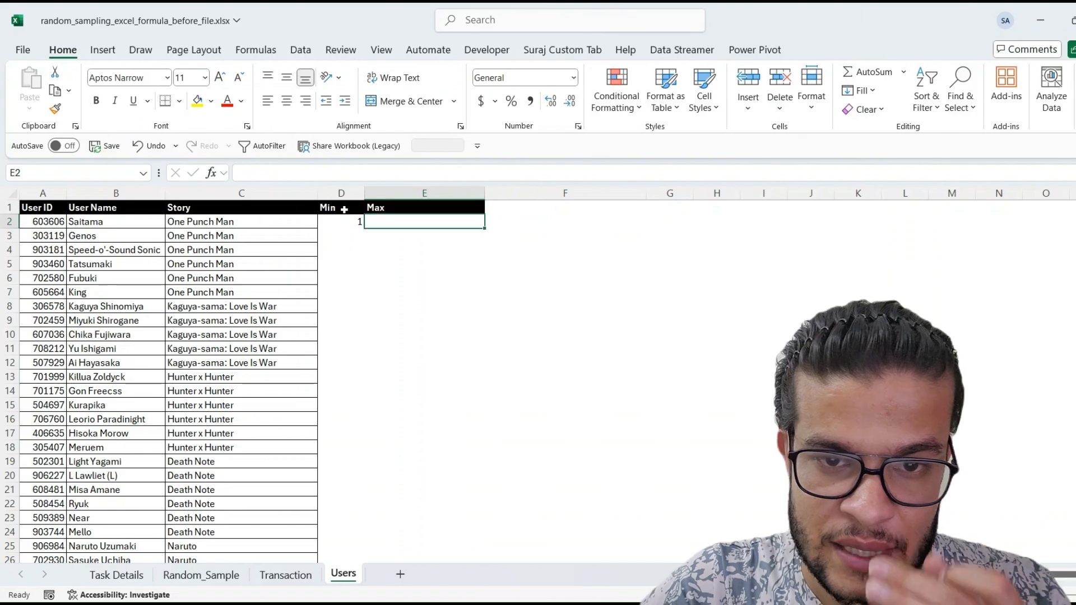
Step: Enter the formula =COUNTIF(Transaction!C:C,Users!A2) in cell E2 to count the first user's transactions
{"action": "key", "text": "Down"}
{"action": "key", "text": "Left"}
{"action": "key", "text": "Right"}
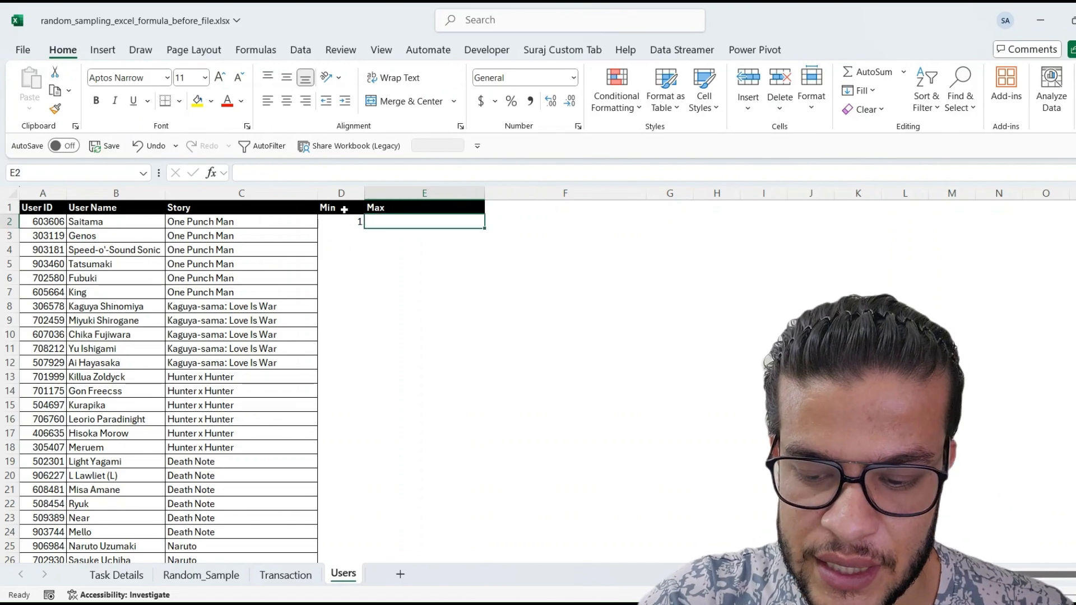
{"action": "type", "text": "=co"}
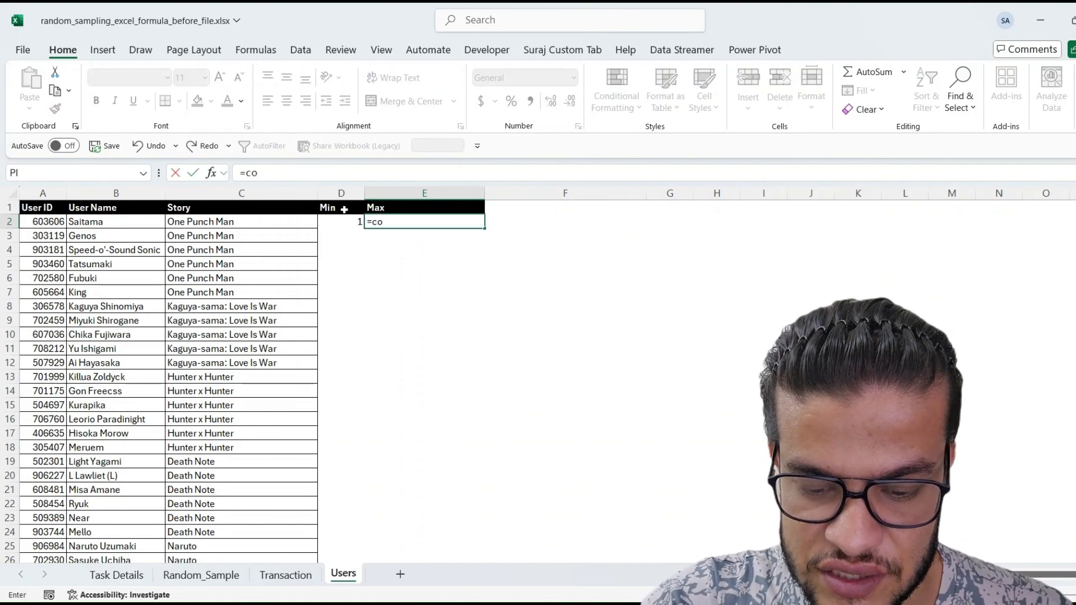
{"action": "type", "text": "untif"}
{"action": "key", "text": "Tab"}
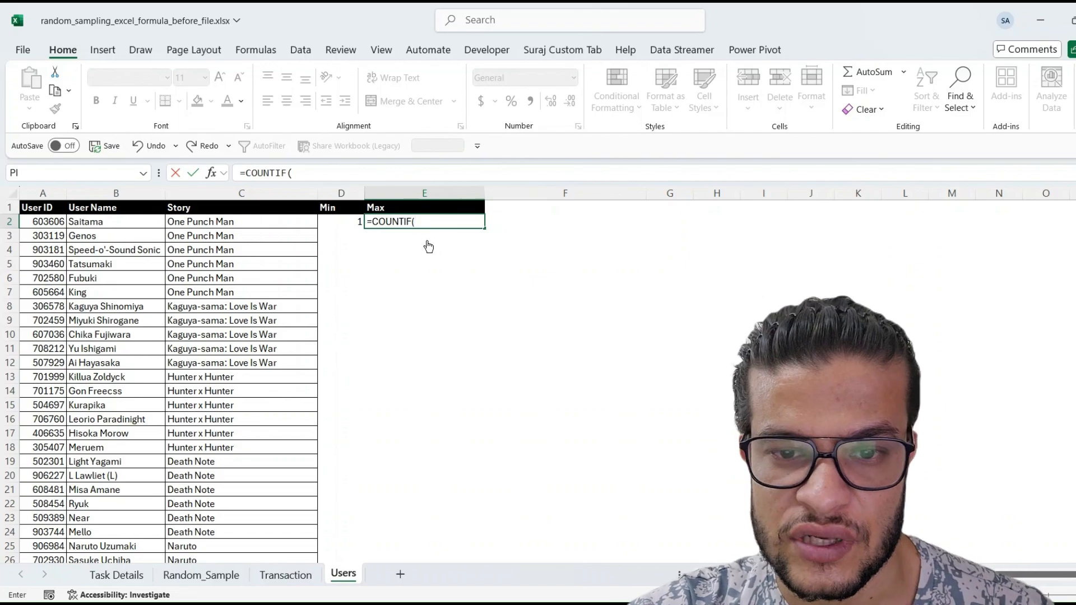
{"action": "left_click", "coordinate": [284, 577]}
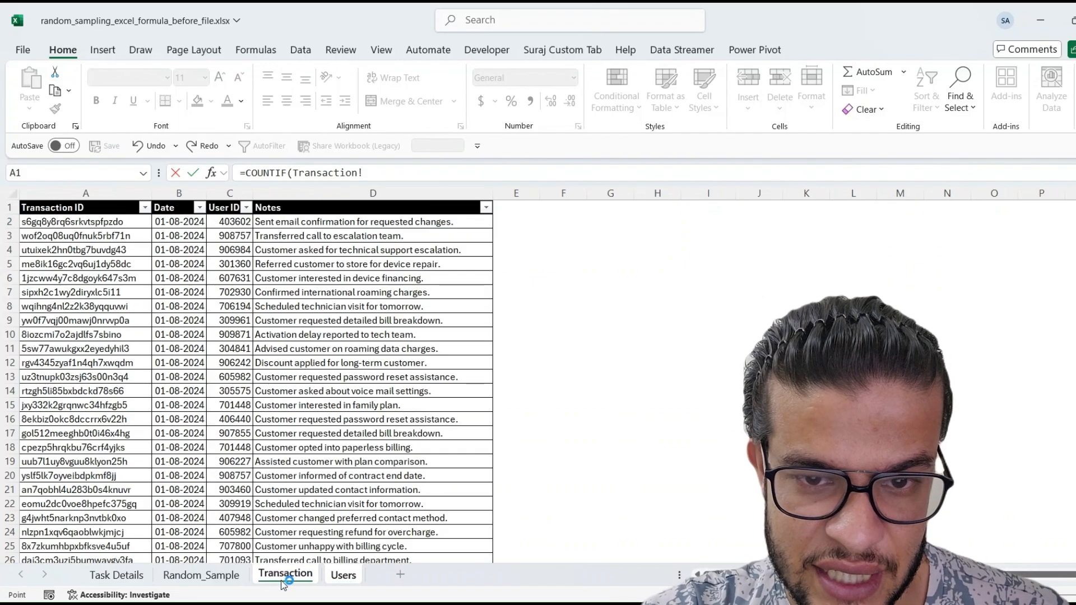
{"action": "key", "text": "ctrl+space"}
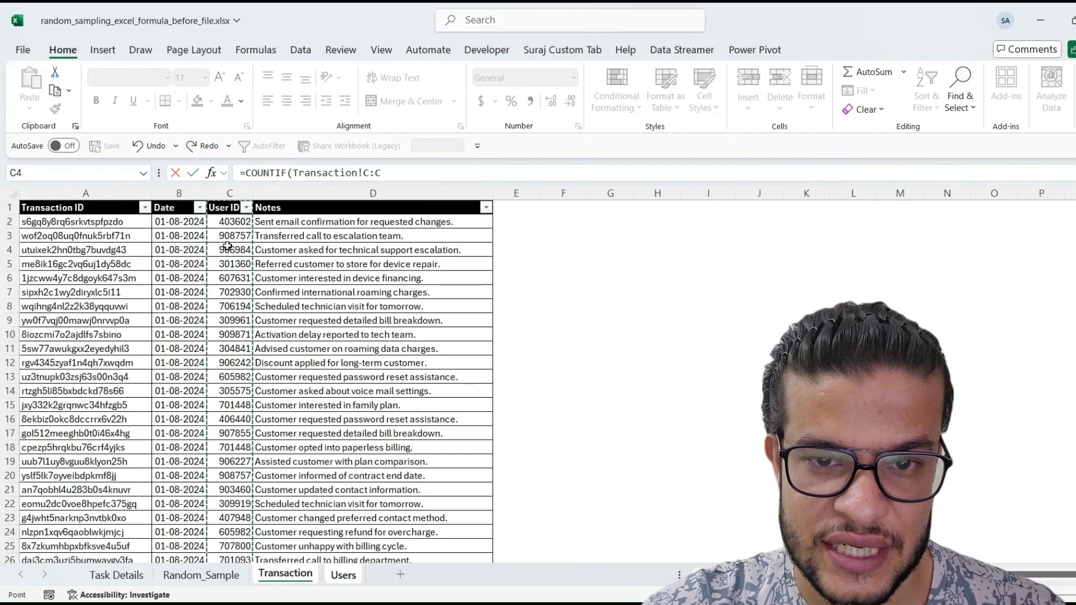
{"action": "type", "text": ","}
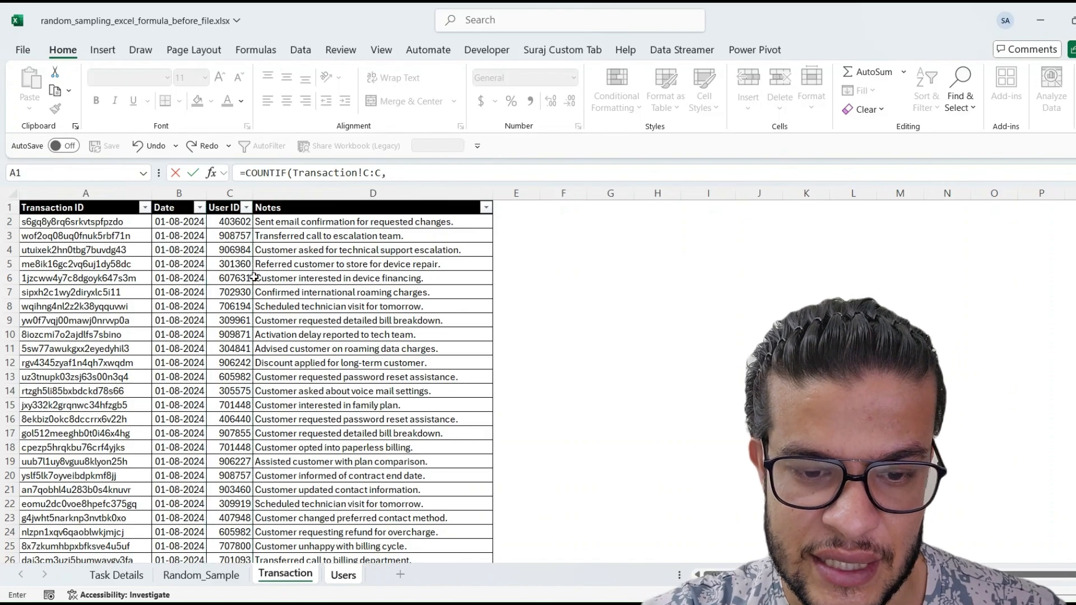
{"action": "left_click", "coordinate": [334, 576]}
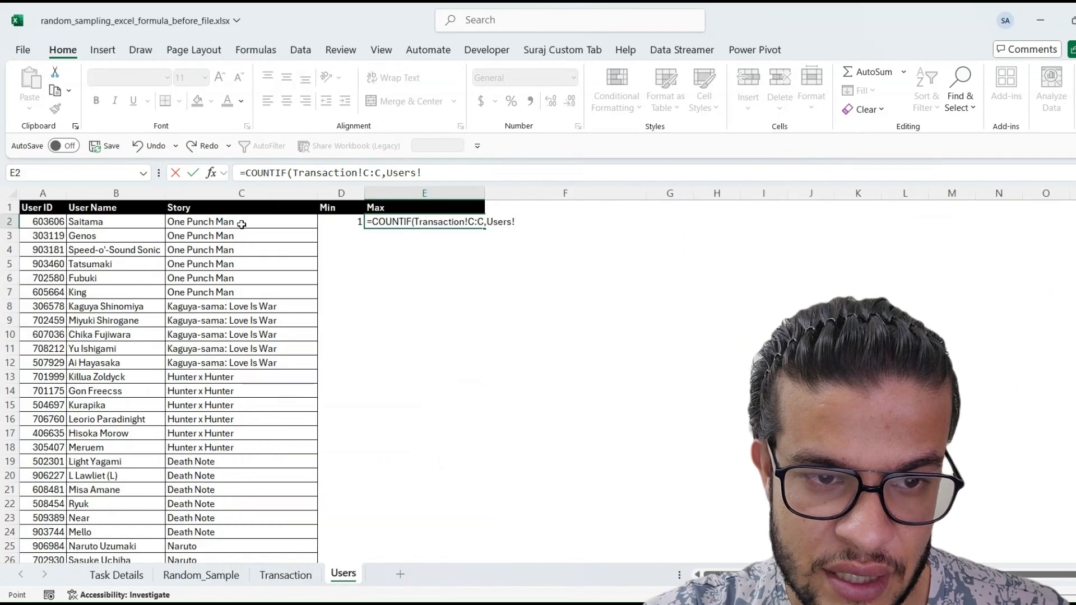
{"action": "left_click", "coordinate": [51, 222]}
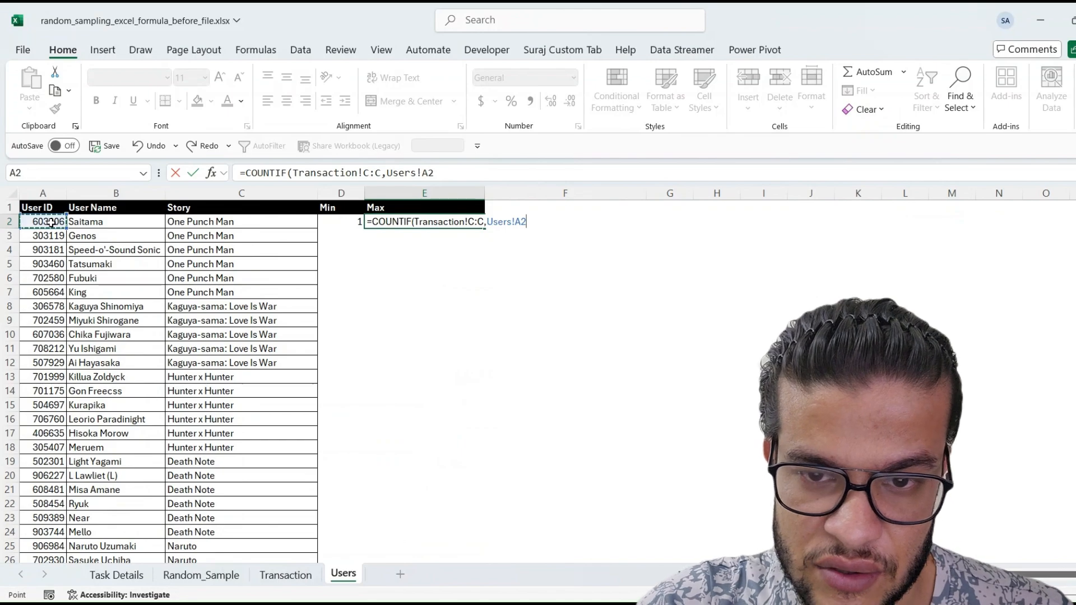
{"action": "key", "text": "Return"}
Step: Copy the Min and Max cells D2:E2 down to row 200 for every user
{"action": "key", "text": "Up"}
{"action": "key", "text": "shift+Left"}
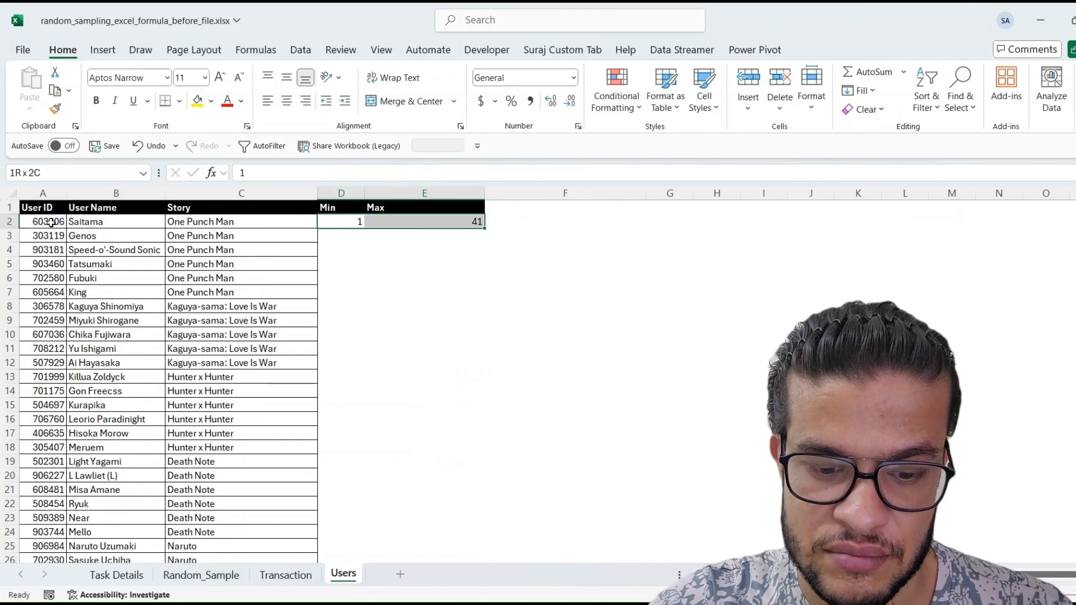
{"action": "key", "text": "ctrl+c"}
{"action": "key", "text": "Left"}
{"action": "key", "text": "ctrl+Down"}
{"action": "key", "text": "Right"}
{"action": "key", "text": "ctrl+shift+Up"}
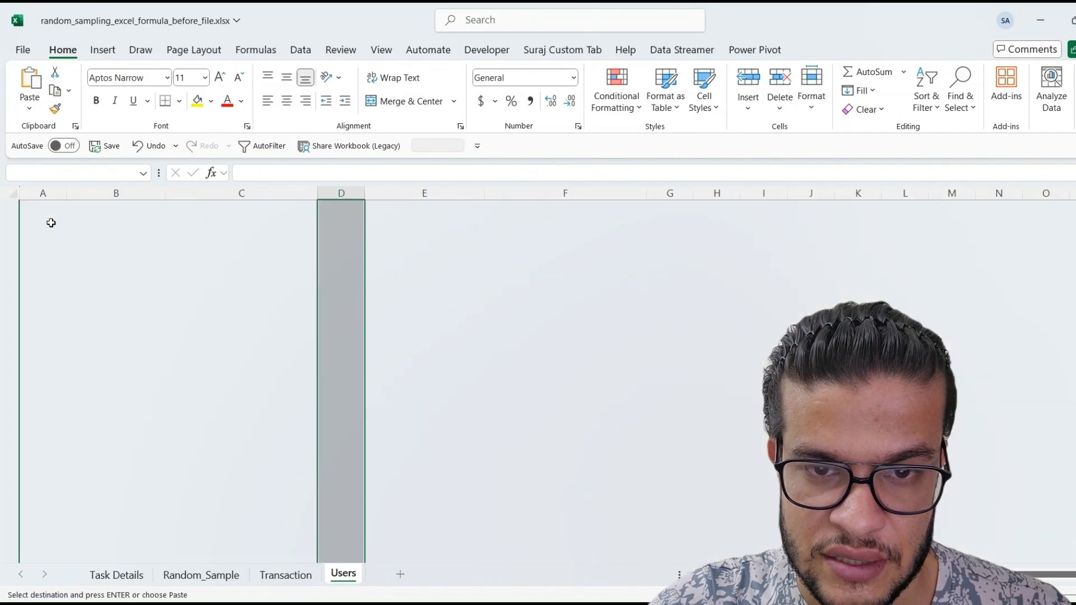
{"action": "key", "text": "shift+Down"}
{"action": "key", "text": "Return"}
{"action": "key", "text": "ctrl+Up"}
{"action": "key", "text": "Left"}
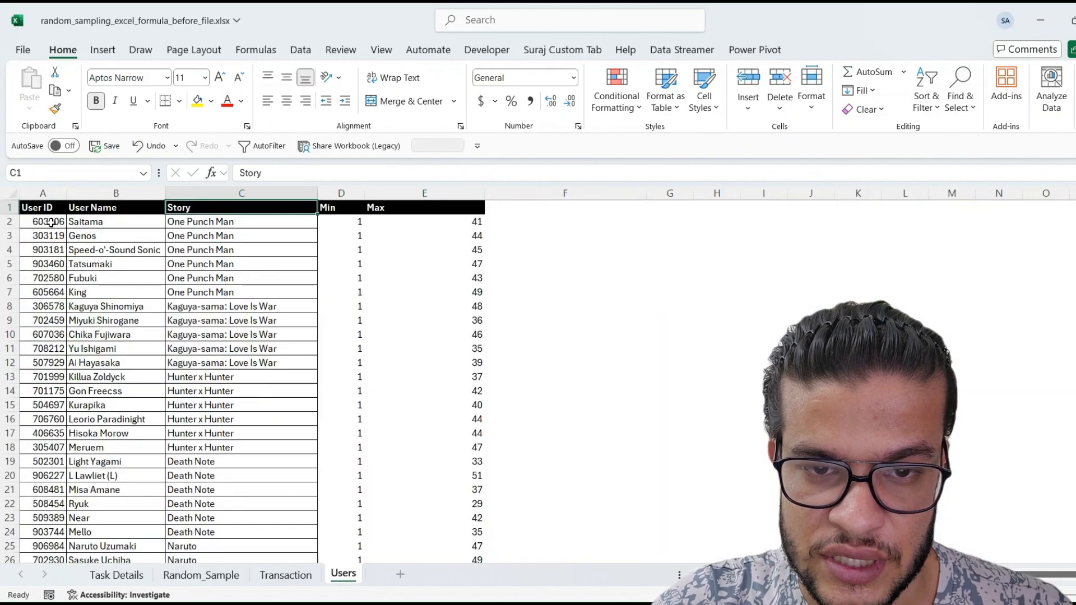
Step: Apply all borders to the range C1:E200 and review the Max counts per user
{"action": "key", "text": "ctrl+shift+Down"}
{"action": "key", "text": "ctrl+shift+Right"}
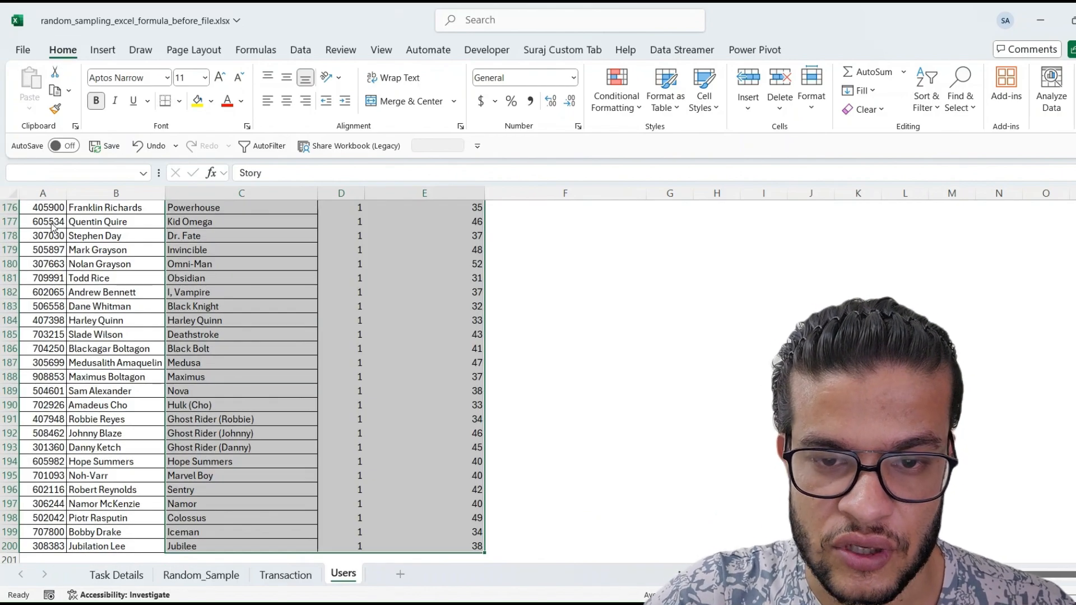
{"action": "key", "text": "ctrl+Up"}
{"action": "key", "text": "Down"}
{"action": "key", "text": "Right"}
{"action": "key", "text": "Right"}
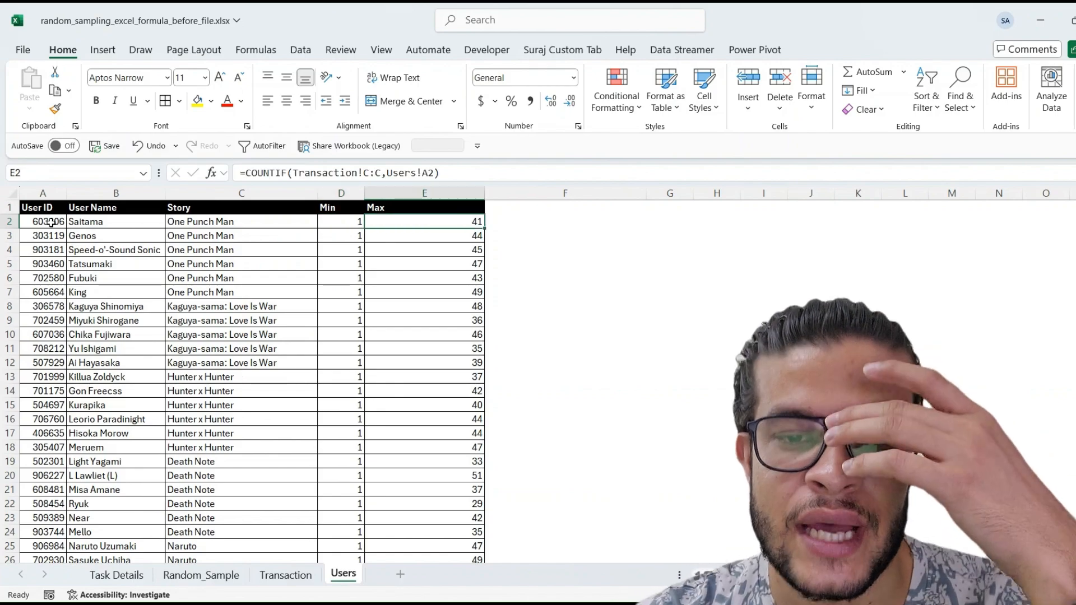
{"action": "scroll", "coordinate": [429, 422], "scroll_direction": "down", "scroll_amount": 6}
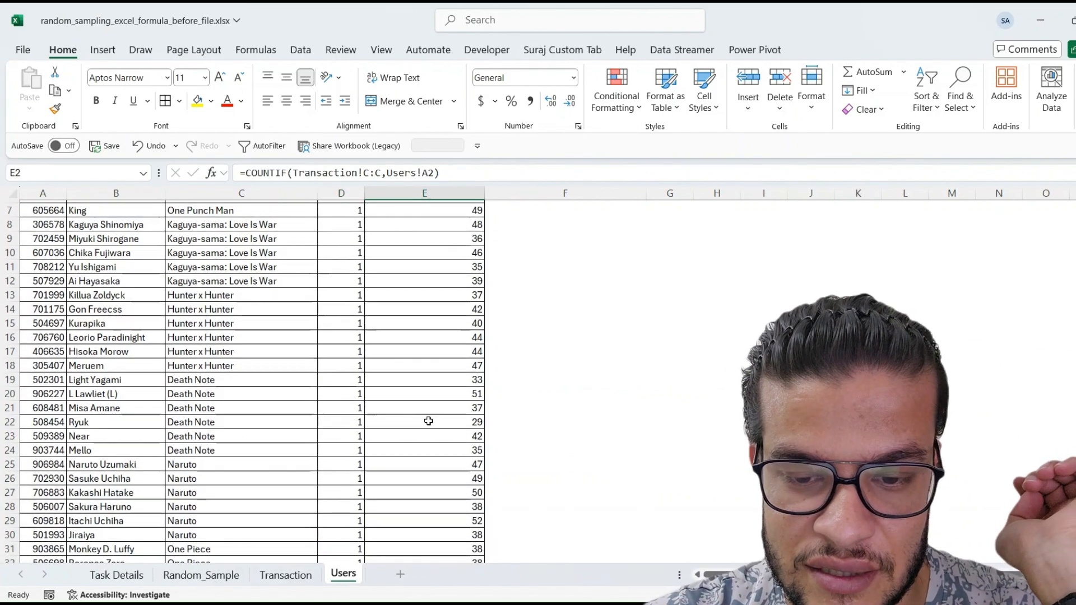
{"action": "scroll", "coordinate": [430, 421], "scroll_direction": "up", "scroll_amount": 6}
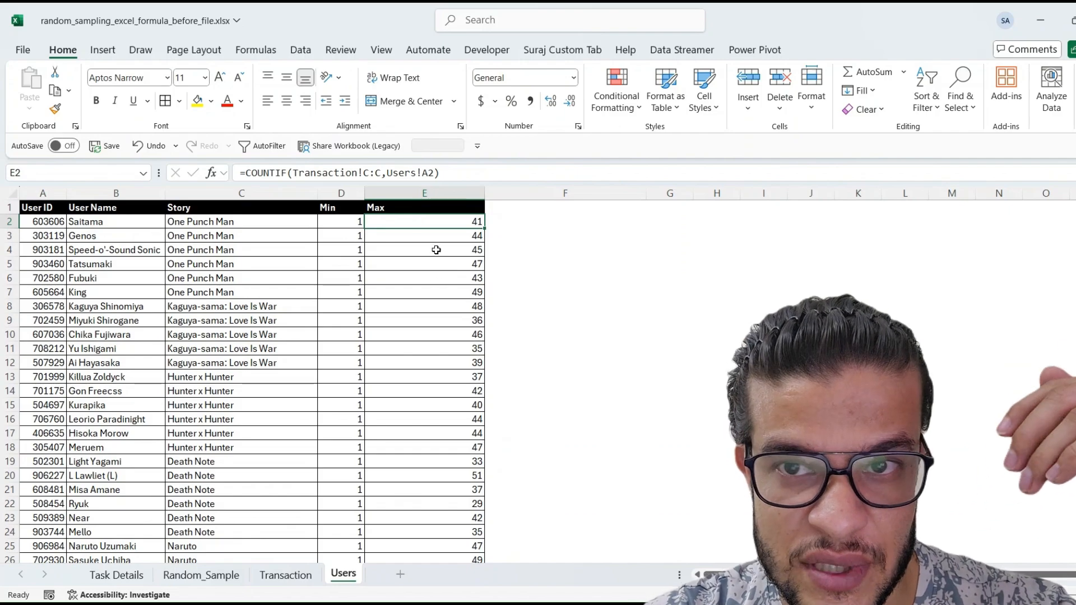
Step: Add the header Array in cell F1 of the Users sheet
{"action": "left_click", "coordinate": [296, 576]}
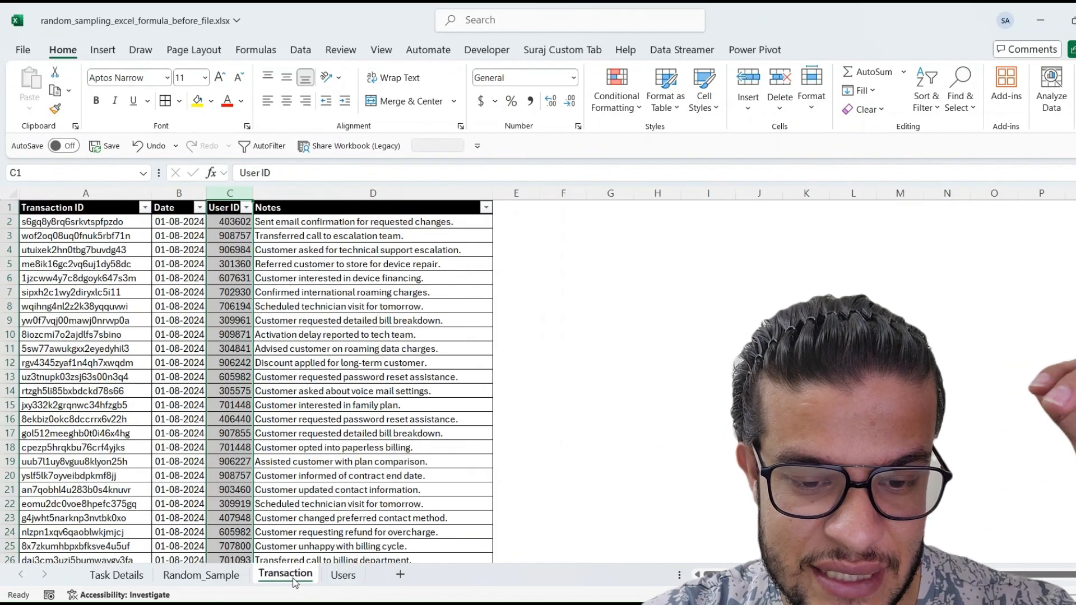
{"action": "left_click", "coordinate": [331, 577]}
{"action": "left_click", "coordinate": [420, 292]}
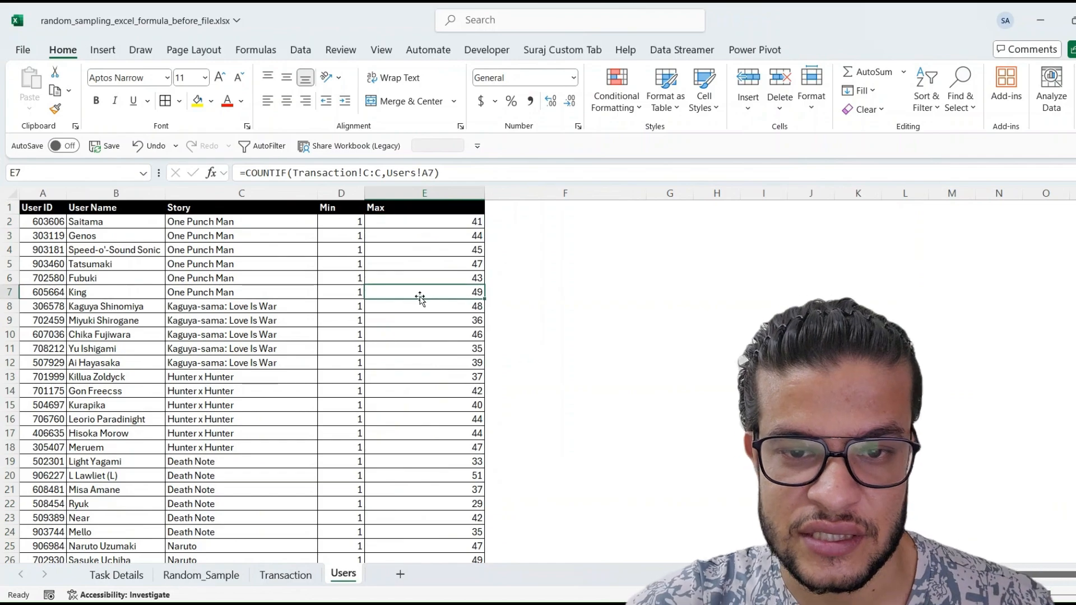
{"action": "key", "text": "ctrl+Up"}
{"action": "key", "text": "Right"}
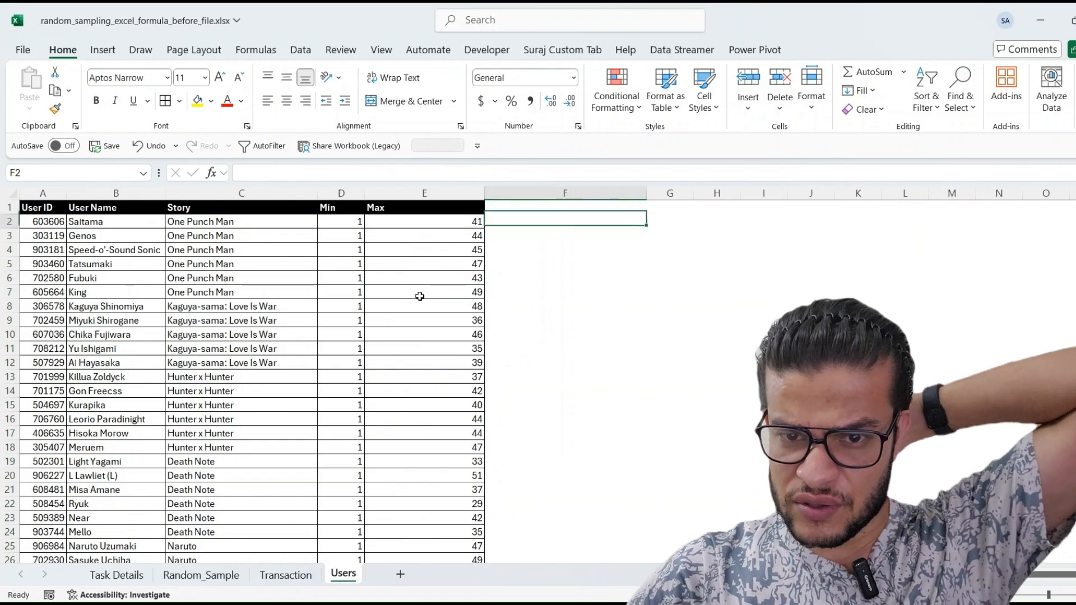
{"action": "type", "text": "Array"}
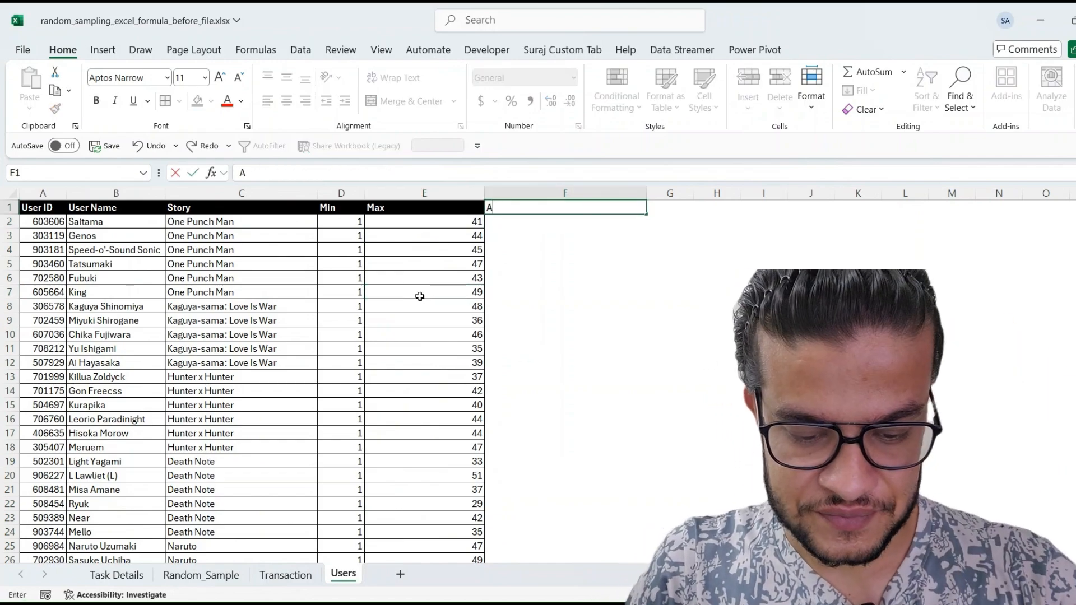
{"action": "key", "text": "Return"}
{"action": "key", "text": "Up"}
{"action": "key", "text": "Down"}
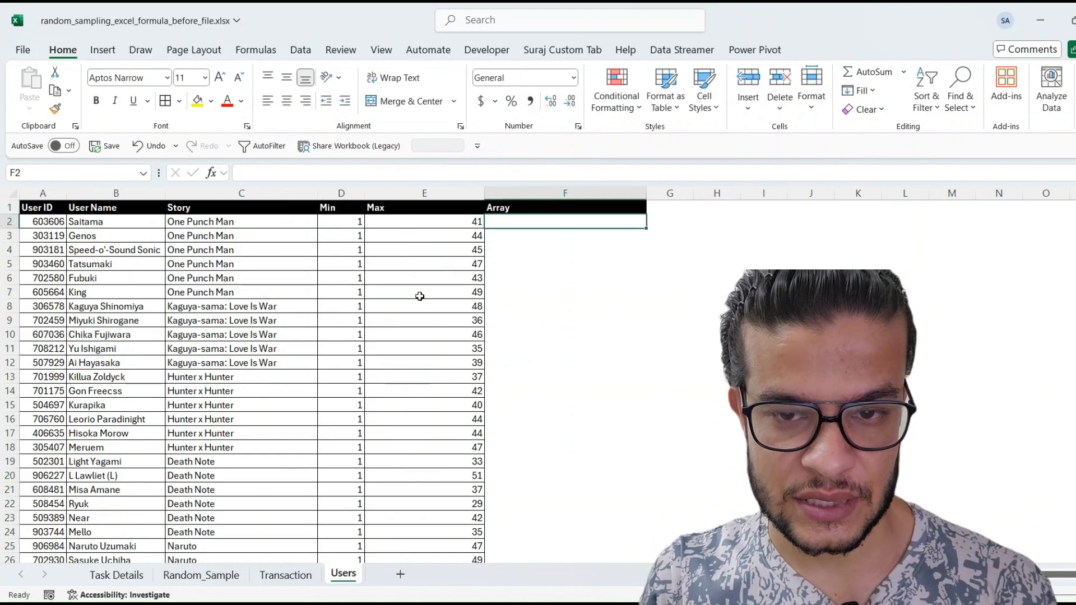
Step: Enter the formula =RANDARRAY(1,5,D2,E2,TRUE) in cell F2 to generate five random transaction numbers for the first user
{"action": "type", "text": "=ran"}
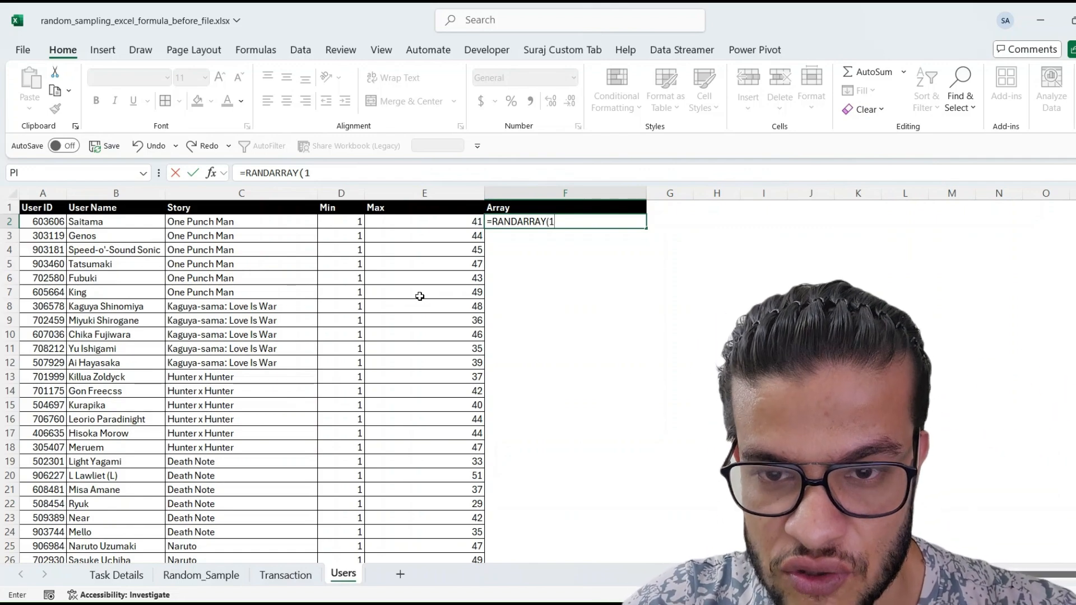
{"action": "type", "text": ","}
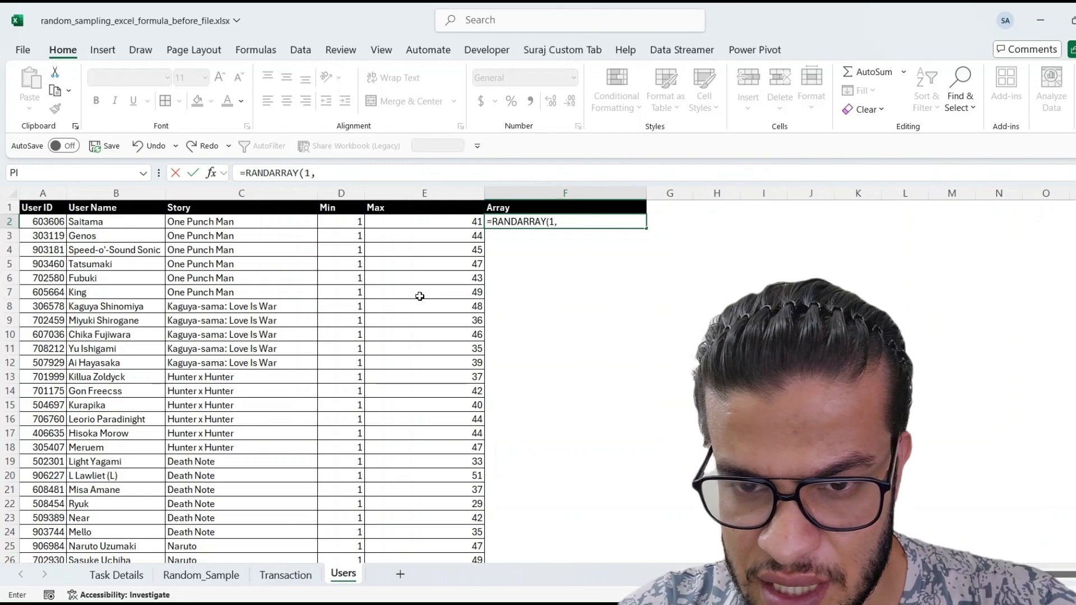
{"action": "key", "text": "Left"}
{"action": "key", "text": "Left"}
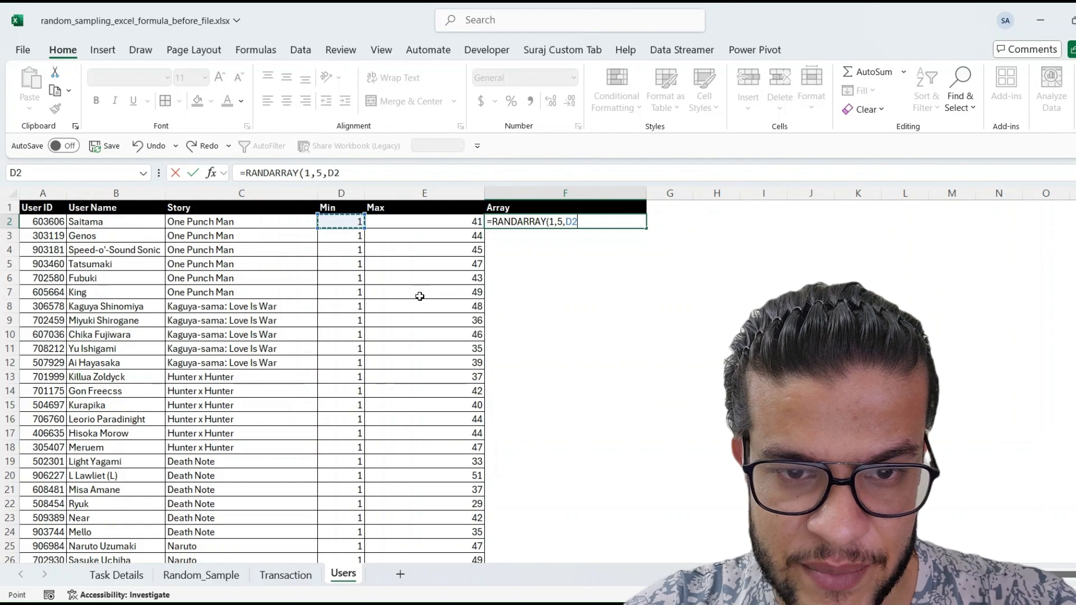
{"action": "key", "text": "Left"}
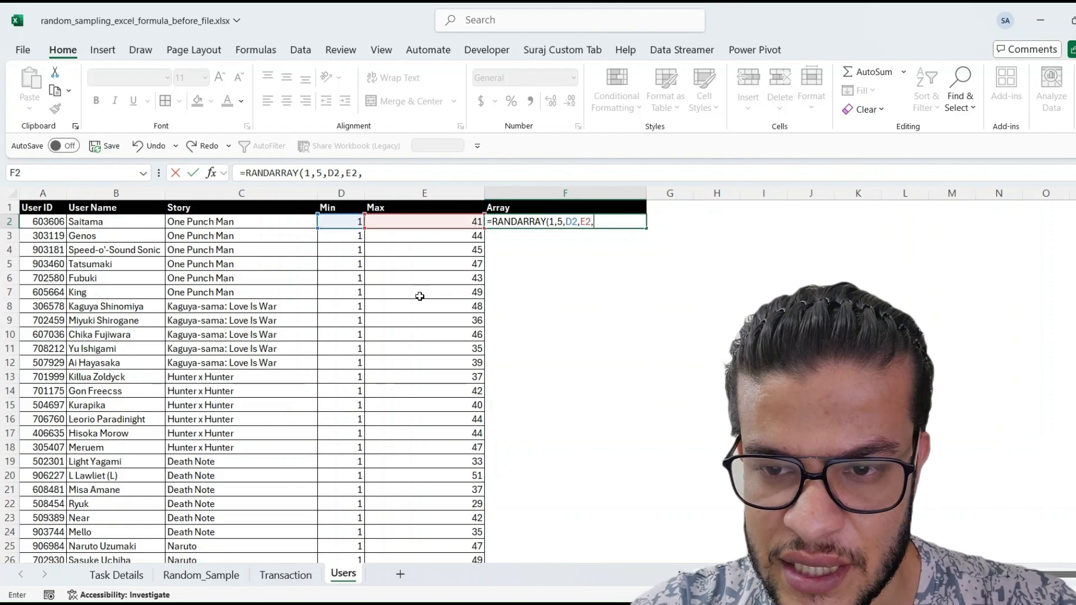
{"action": "type", "text": ",TRUE"}
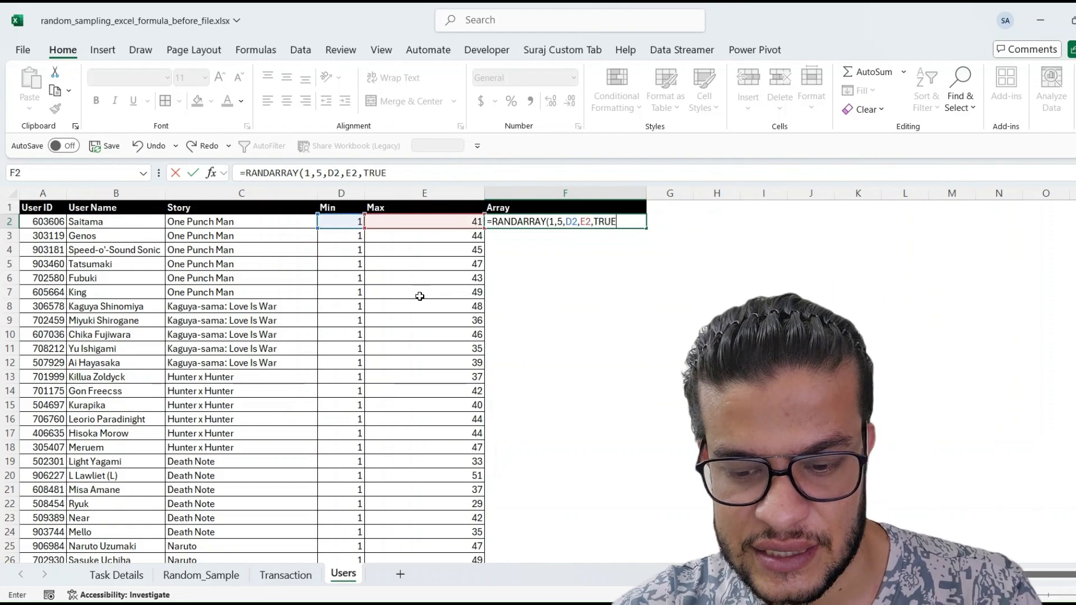
{"action": "type", "text": ")"}
{"action": "key", "text": "Return"}
{"action": "key", "text": "Up"}
{"action": "key", "text": "Right"}
{"action": "key", "text": "Right"}
{"action": "key", "text": "Right"}
{"action": "key", "text": "Right"}
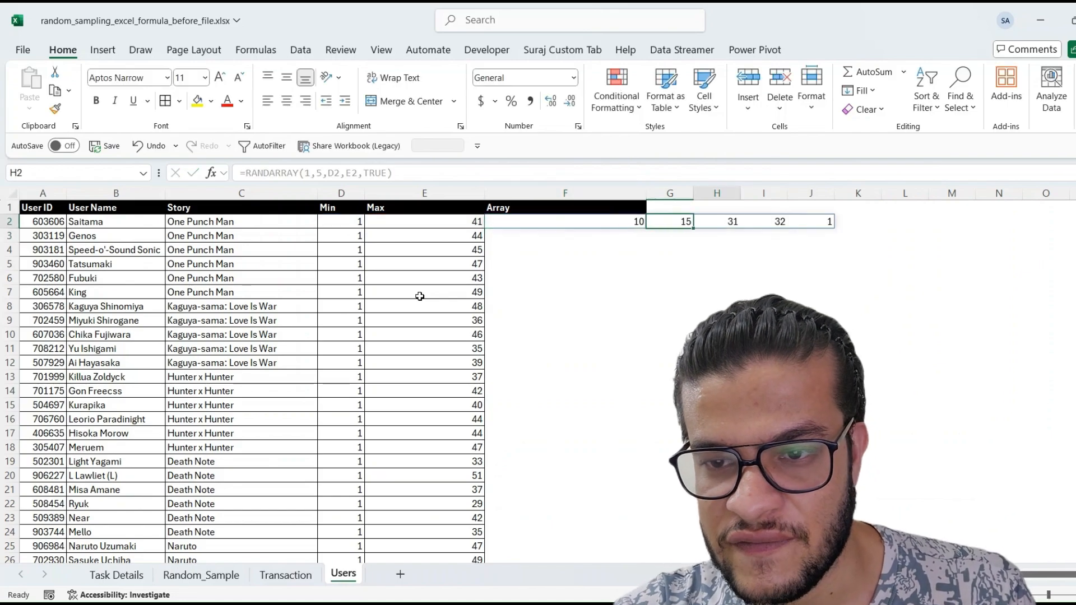
Step: Copy the RANDARRAY formula from F2 down to row 200 for every user
{"action": "key", "text": "Left"}
{"action": "key", "text": "Left"}
{"action": "key", "text": "Left"}
{"action": "key", "text": "Left"}
{"action": "key", "text": "ctrl+c"}
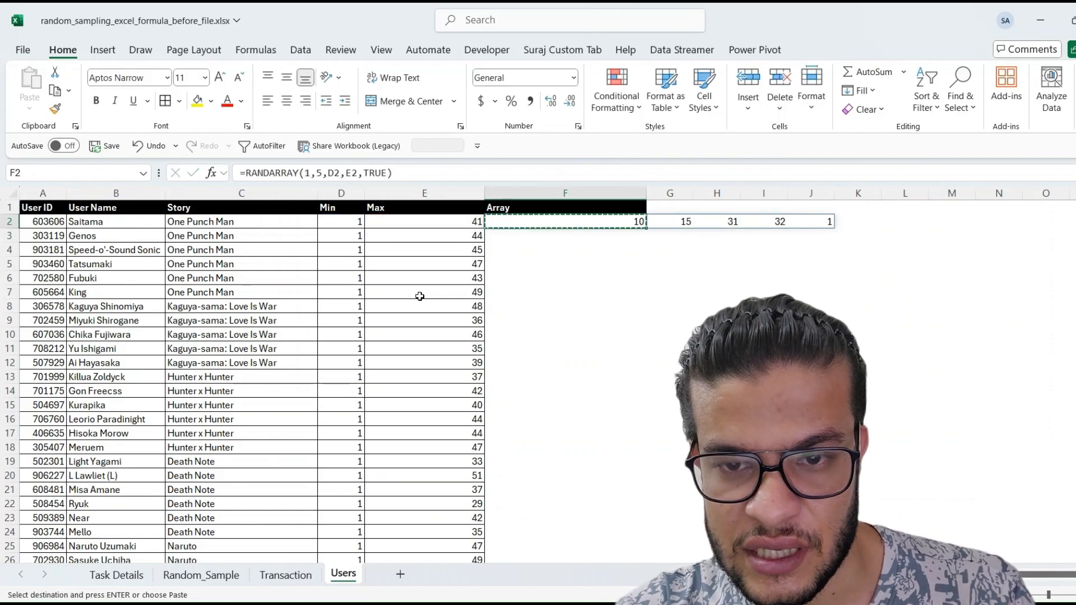
{"action": "key", "text": "Left"}
{"action": "key", "text": "ctrl+Down"}
{"action": "key", "text": "Right"}
{"action": "key", "text": "ctrl+shift+Up"}
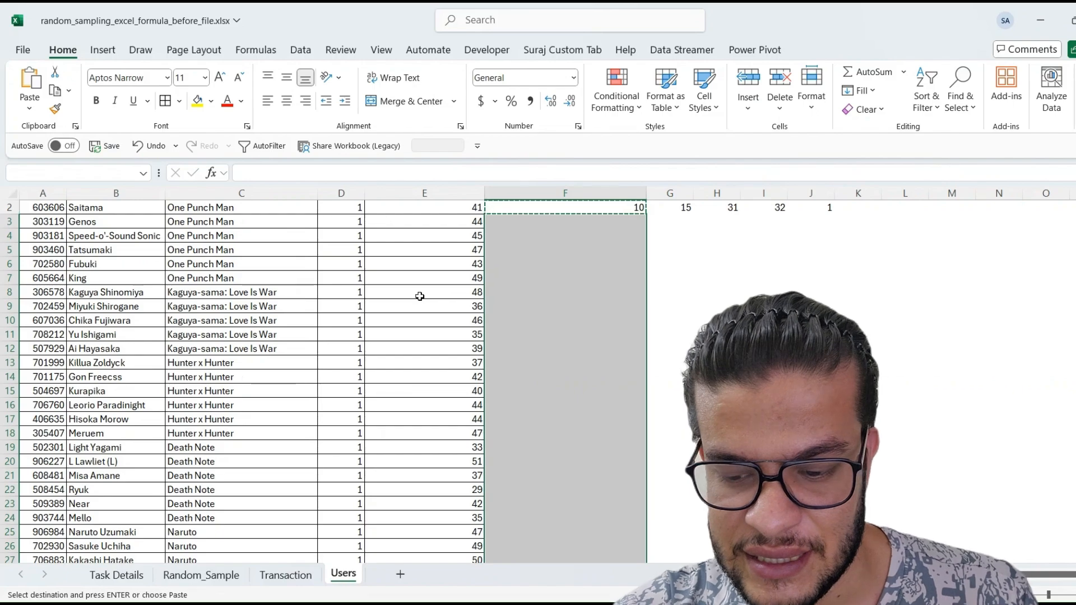
{"action": "key", "text": "Return"}
{"action": "key", "text": "ctrl+Up"}
{"action": "key", "text": "Down"}
{"action": "key", "text": "Up"}
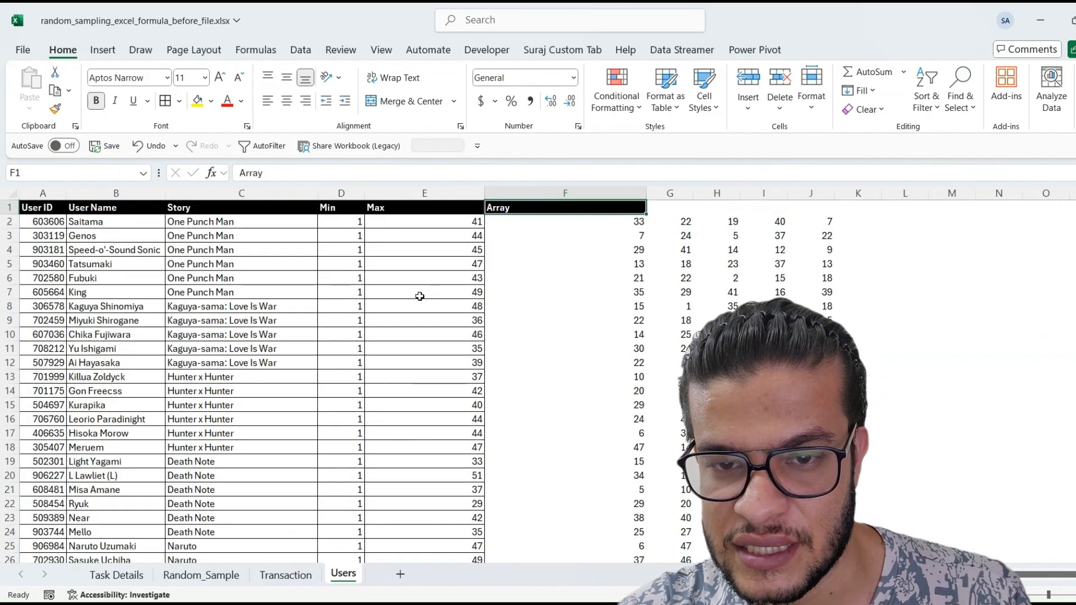
Step: Apply all borders to the range F1:J200
{"action": "key", "text": "ctrl+shift+Down"}
{"action": "key", "text": "shift+Right"}
{"action": "key", "text": "shift+Right"}
{"action": "key", "text": "shift+Right"}
{"action": "key", "text": "shift+Right"}
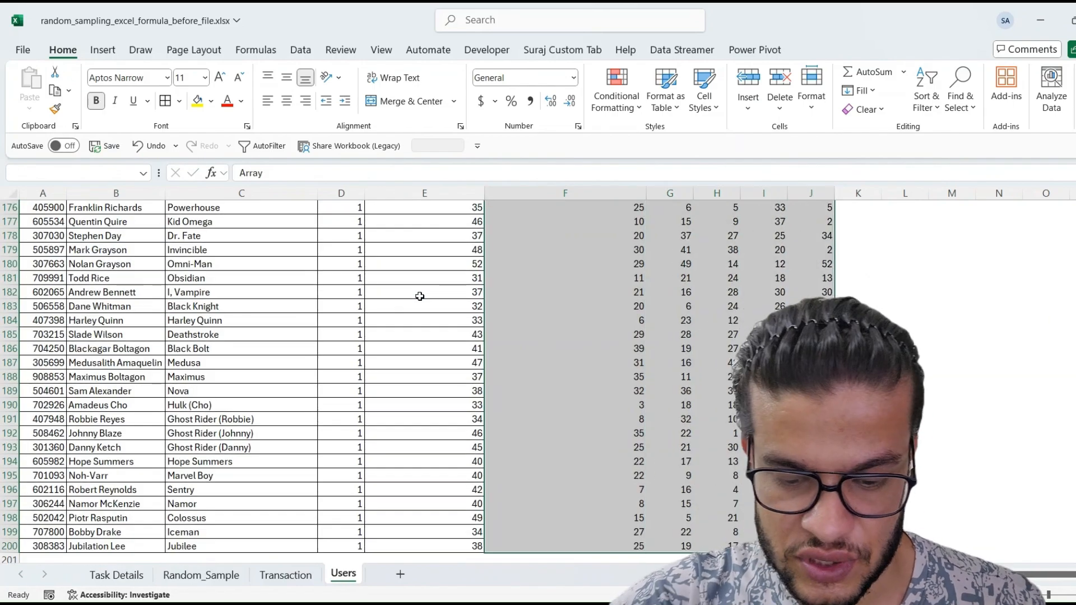
{"action": "key", "text": "Down"}
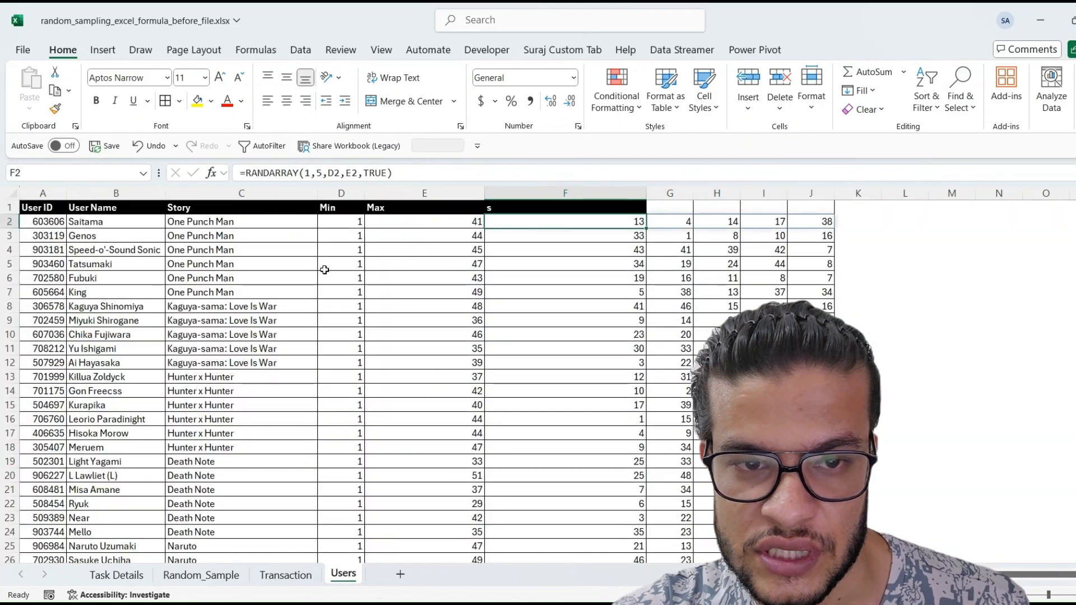
Step: Wrap the formula in F2 in UNIQUE so it reads =UNIQUE(RANDARRAY(1,5,D2,E2,TRUE))
{"action": "left_click", "coordinate": [246, 172]}
{"action": "type", "text": "uni"}
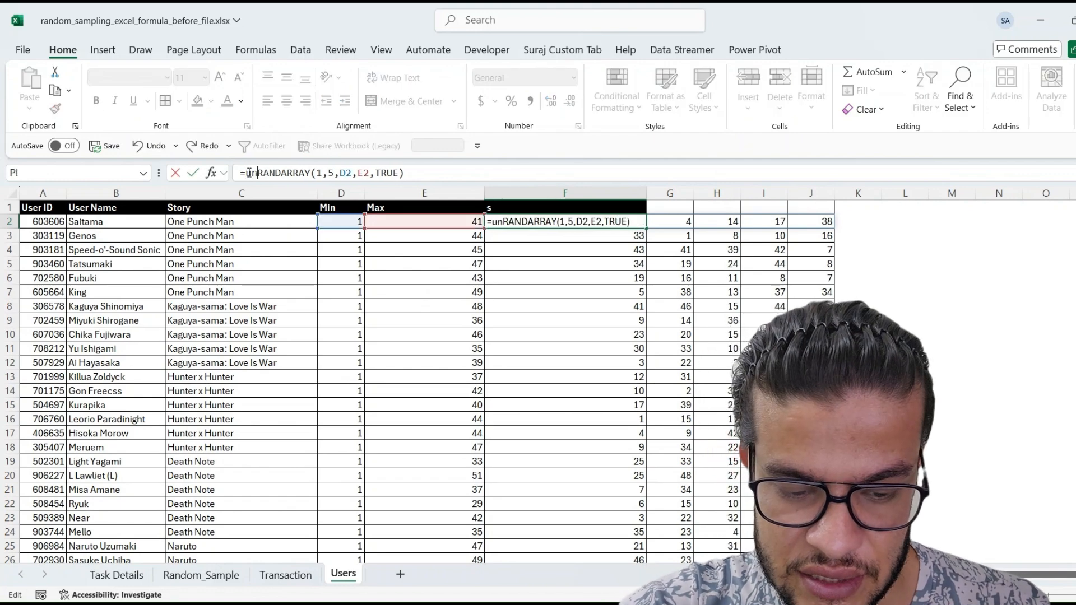
{"action": "key", "text": "Tab"}
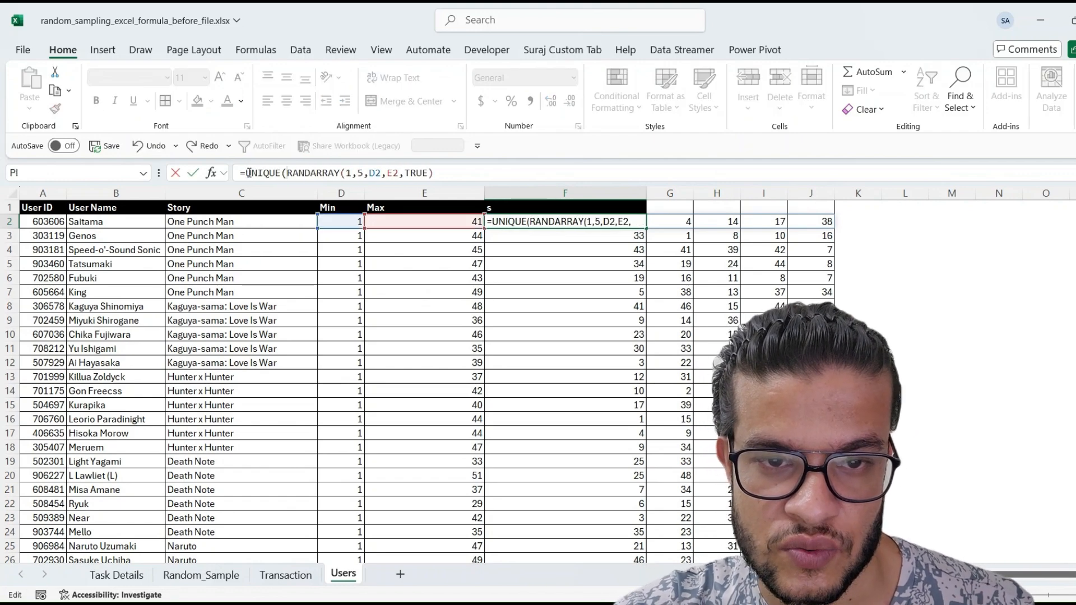
{"action": "left_click", "coordinate": [441, 173]}
{"action": "type", "text": ")"}
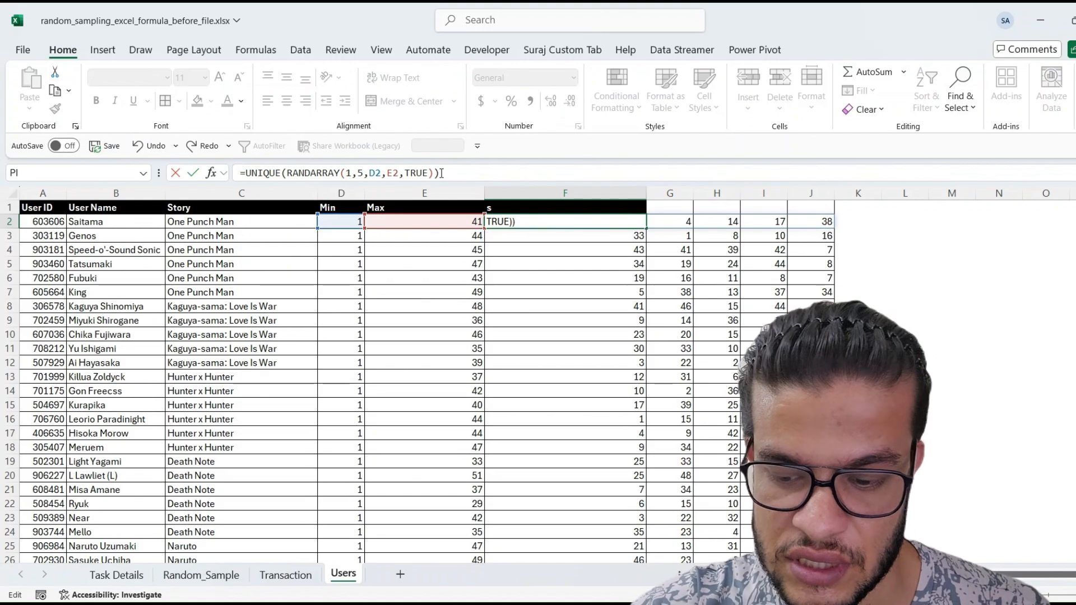
{"action": "key", "text": "Return"}
{"action": "key", "text": "Up"}
Step: Copy the UNIQUE formula from F2 down to row 200, replacing the existing array formulas
{"action": "key", "text": "ctrl+c"}
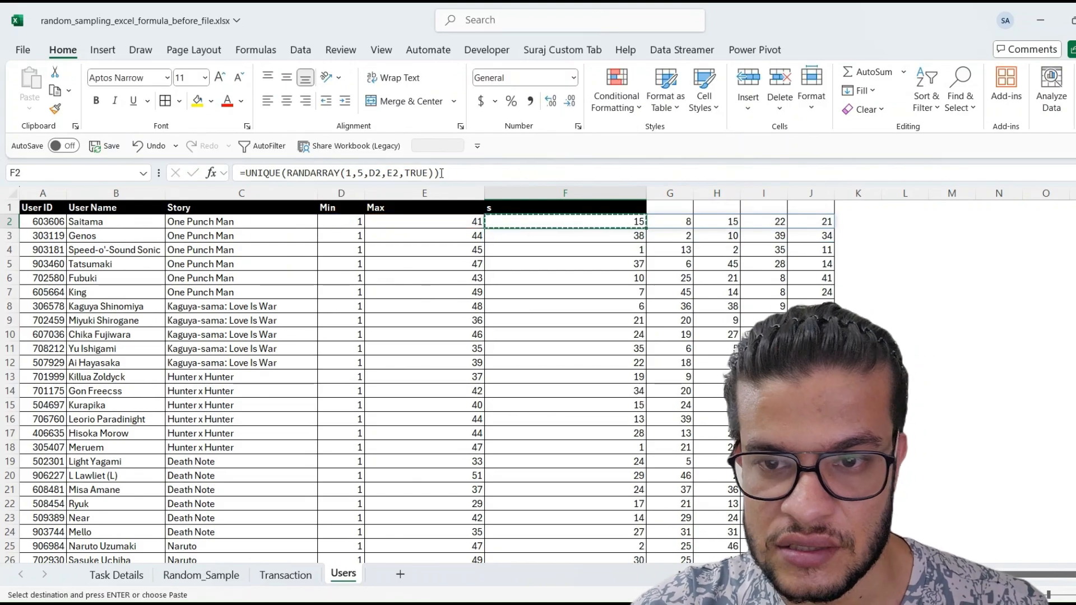
{"action": "key", "text": "ctrl+shift+Down"}
{"action": "key", "text": "Return"}
{"action": "key", "text": "ctrl+Up"}
{"action": "key", "text": "Down"}
{"action": "key", "text": "Down"}
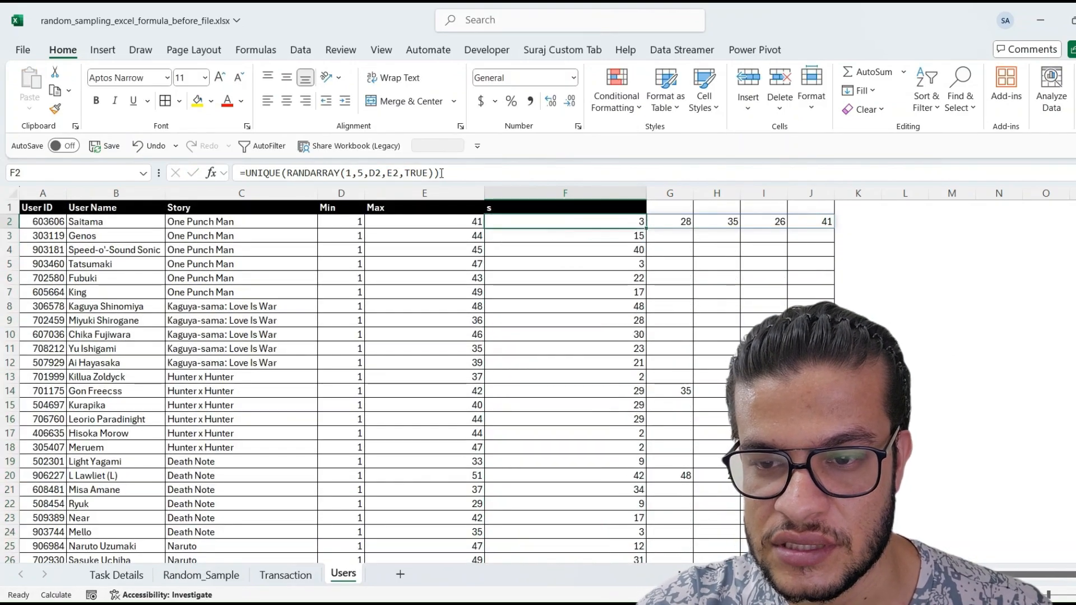
Step: Check the copied formula in F3 and the generated random numbers down to the last user row
{"action": "key", "text": "Down"}
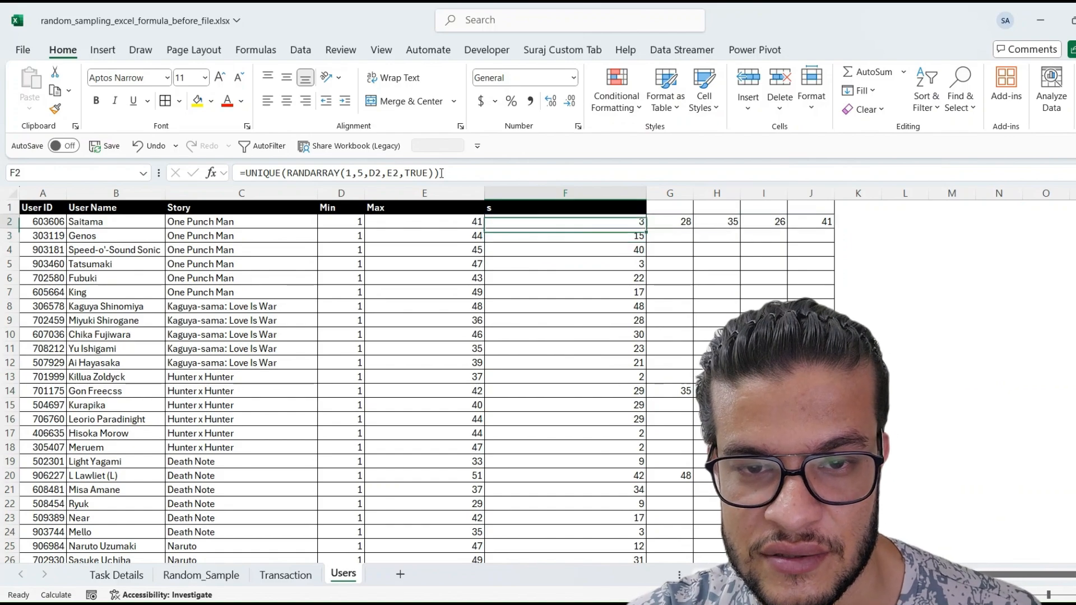
{"action": "key", "text": "Up"}
{"action": "key", "text": "F2"}
{"action": "key", "text": "Return"}
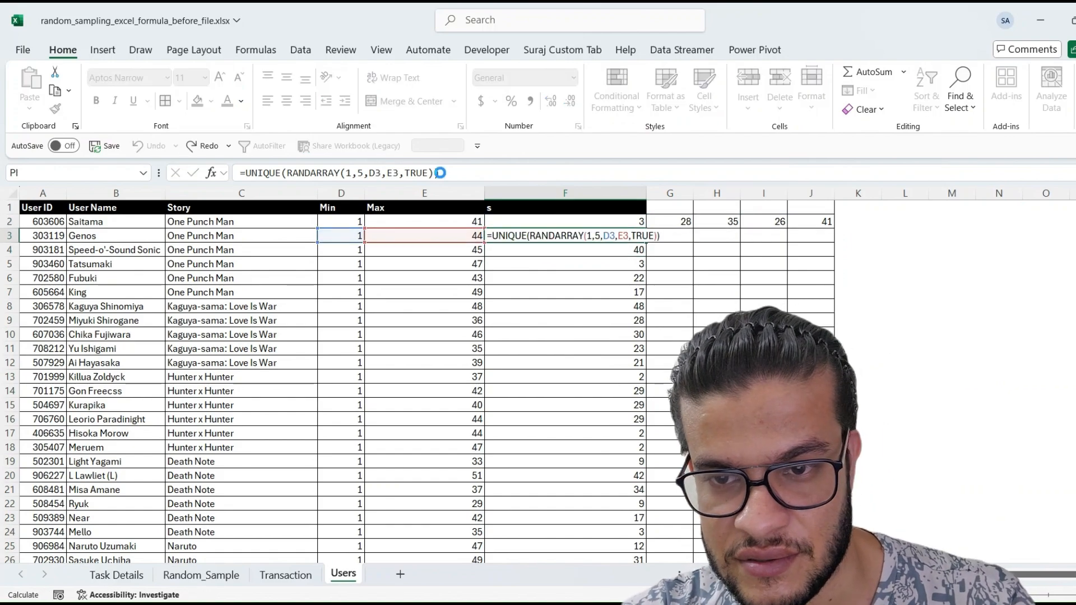
{"action": "key", "text": "Up"}
{"action": "key", "text": "Down"}
{"action": "key", "text": "ctrl+Down"}
{"action": "key", "text": "ctrl+Up"}
{"action": "key", "text": "Down"}
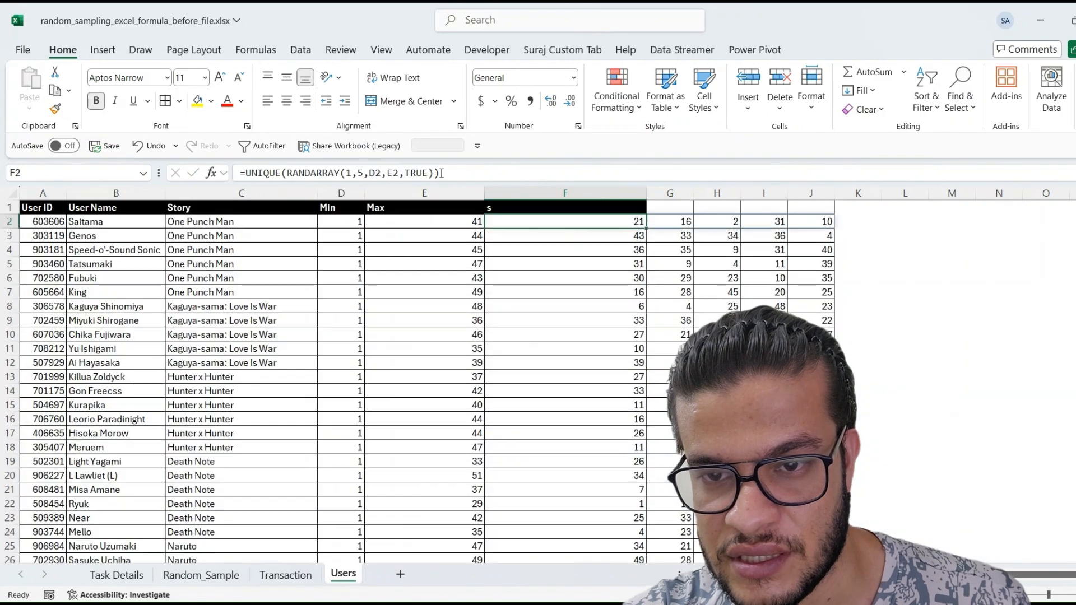
Step: Convert the random numbers in F2:J200 to static values and check both ends of column F
{"action": "key", "text": "ctrl+shift+Right"}
{"action": "key", "text": "ctrl+shift+Down"}
{"action": "key", "text": "ctrl+c"}
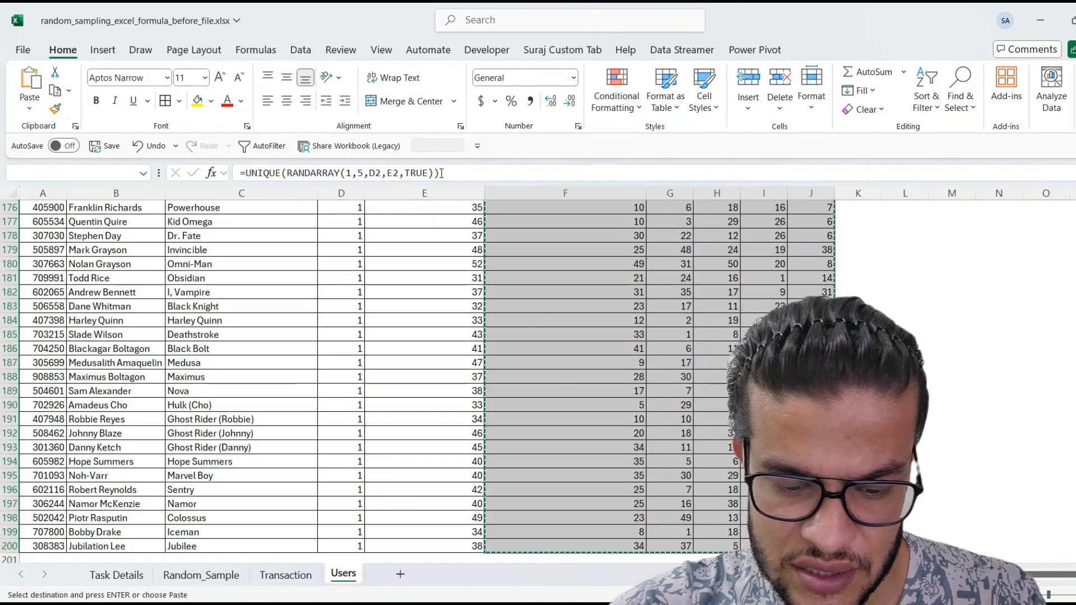
{"action": "key", "text": "ctrl+BackSpace"}
{"action": "key", "text": "Return"}
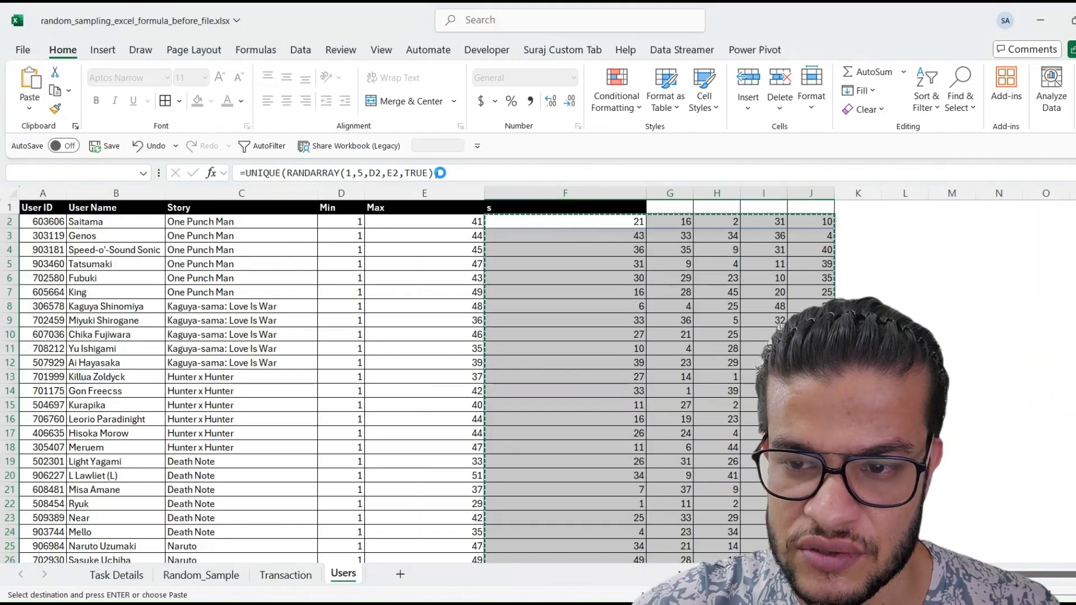
{"action": "key", "text": "Up"}
{"action": "key", "text": "Down"}
{"action": "key", "text": "ctrl+Down"}
{"action": "key", "text": "Up"}
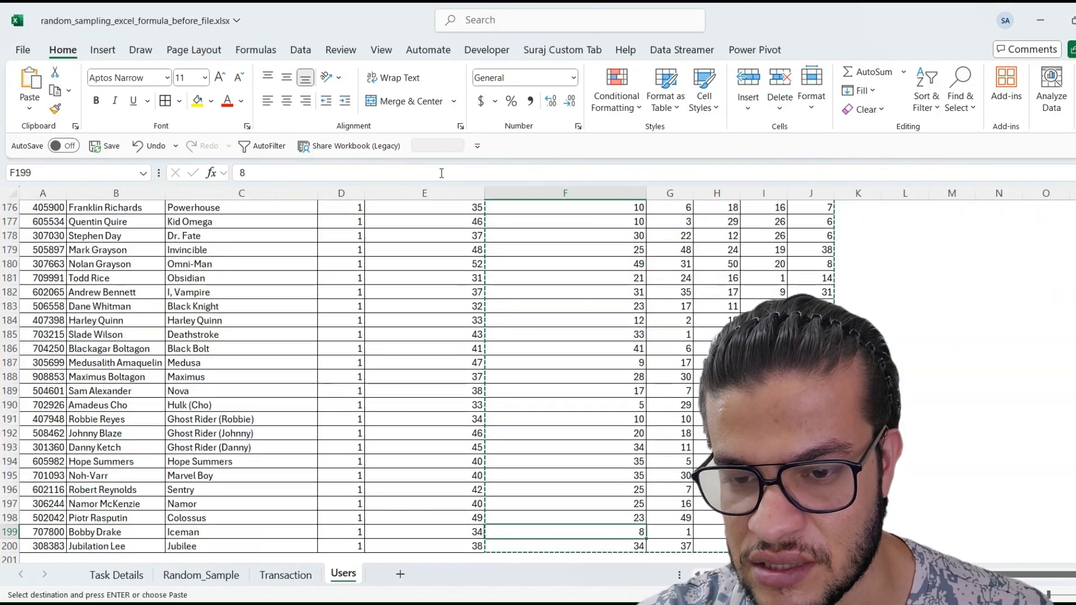
{"action": "key", "text": "ctrl+Up"}
{"action": "key", "text": "Down"}
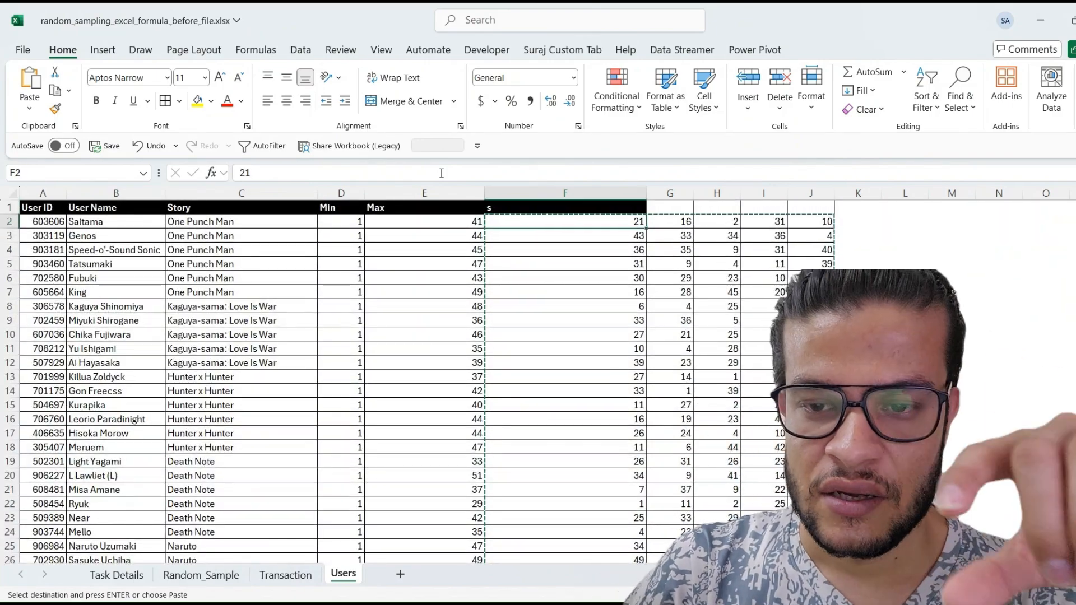
Step: Correct the header in cell F1 to Array
{"action": "left_click", "coordinate": [544, 206]}
{"action": "type", "text": "Arra"}
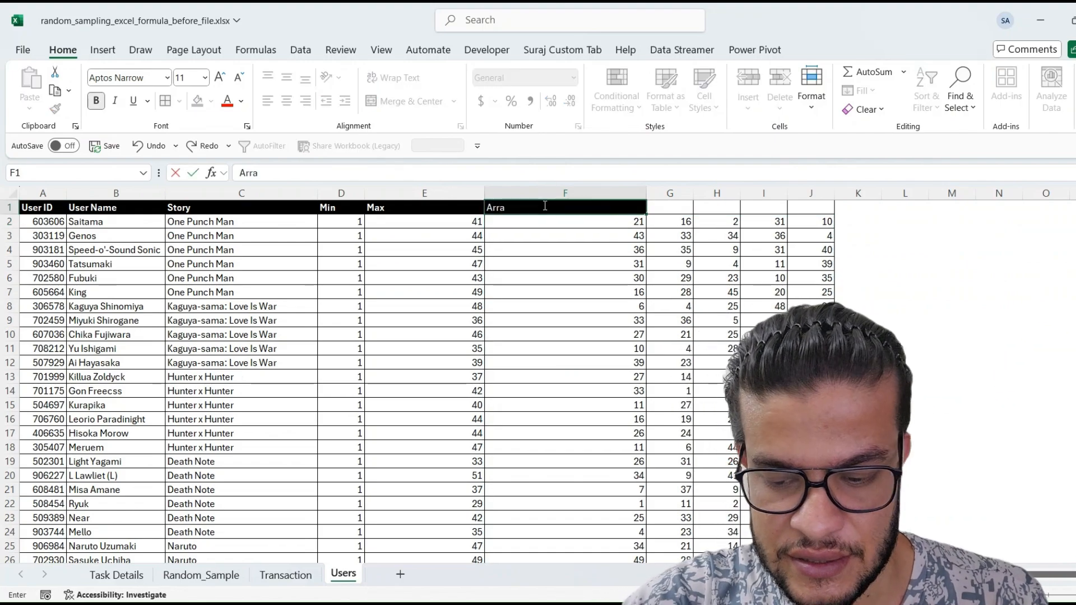
{"action": "type", "text": "y"}
{"action": "key", "text": "ctrl+Return"}
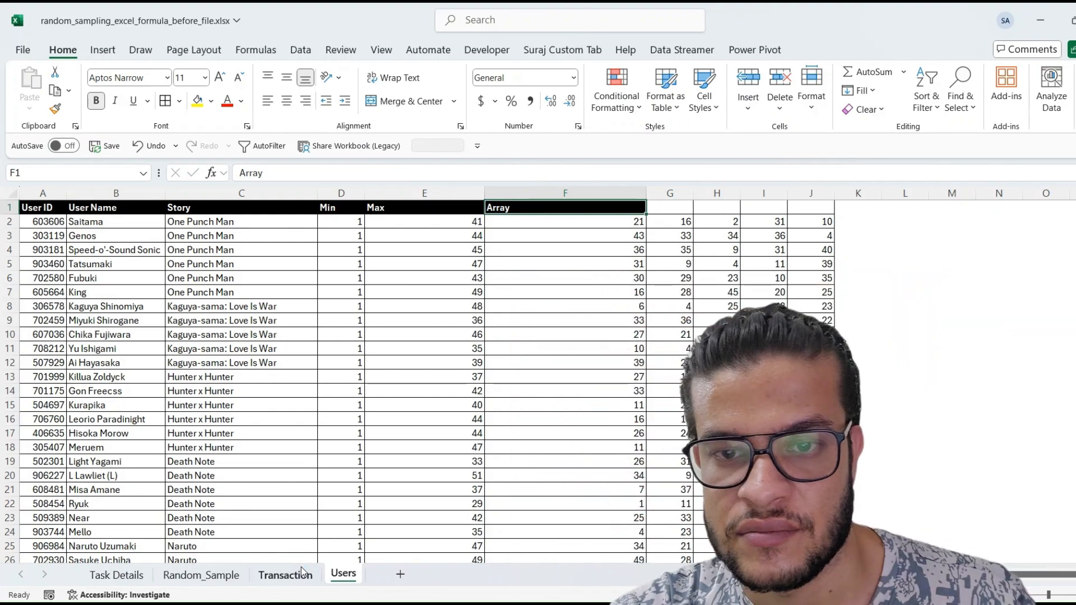
Step: Add the header Sampled in cell E1 of the Transaction sheet
{"action": "left_click", "coordinate": [458, 397]}
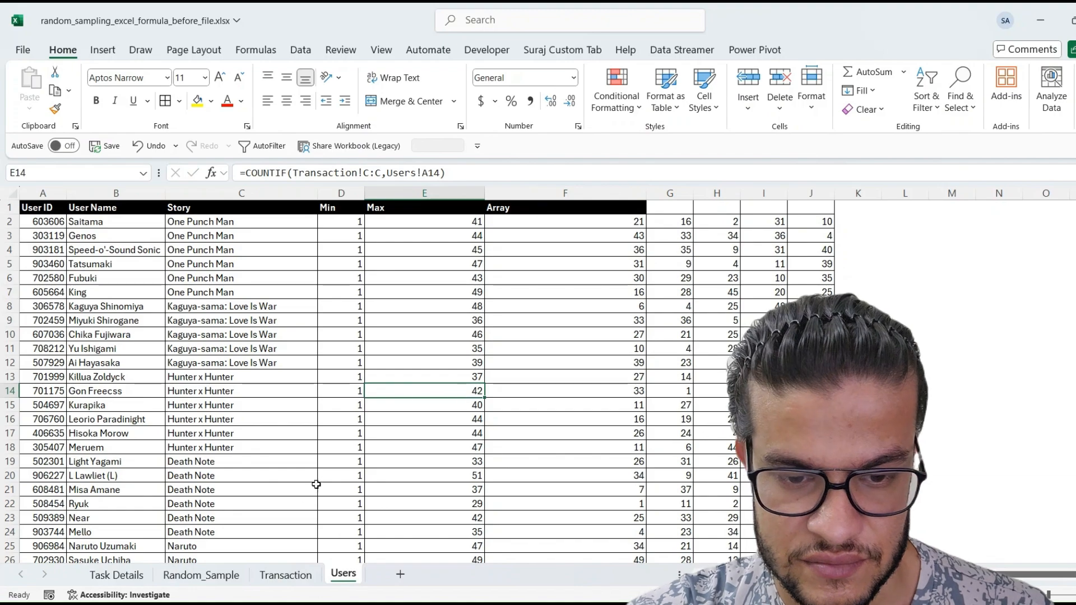
{"action": "left_click", "coordinate": [285, 576]}
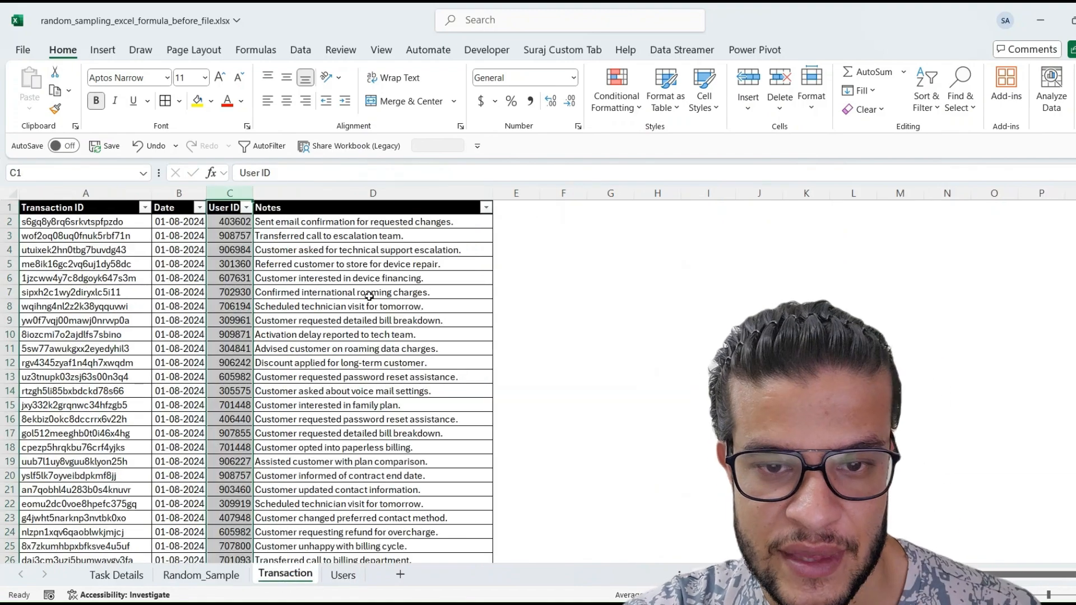
{"action": "left_click", "coordinate": [388, 267]}
{"action": "key", "text": "ctrl+Up"}
{"action": "key", "text": "Right"}
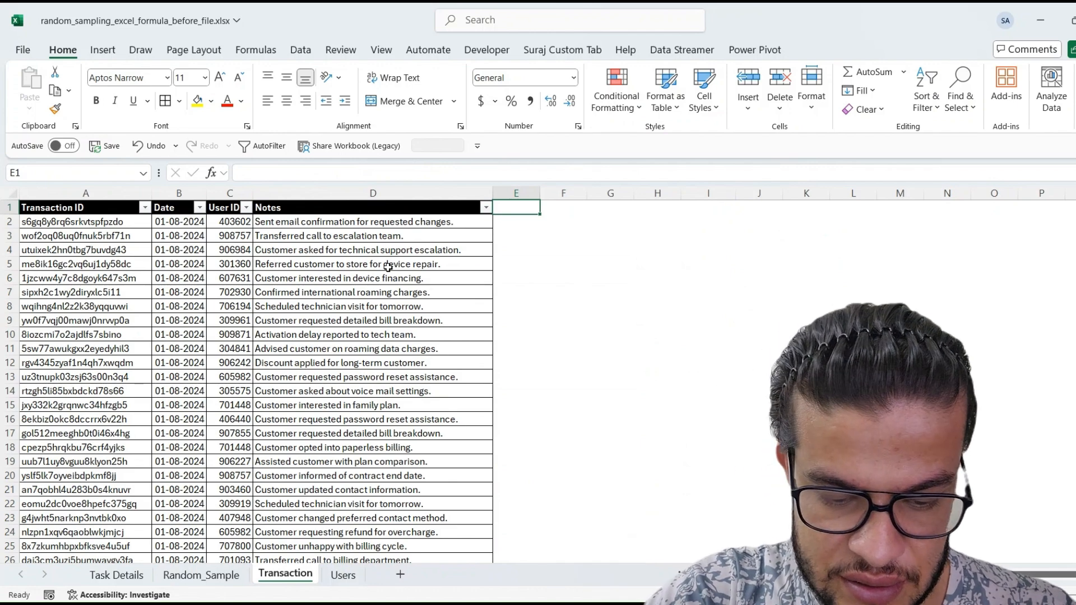
{"action": "type", "text": "Sampled"}
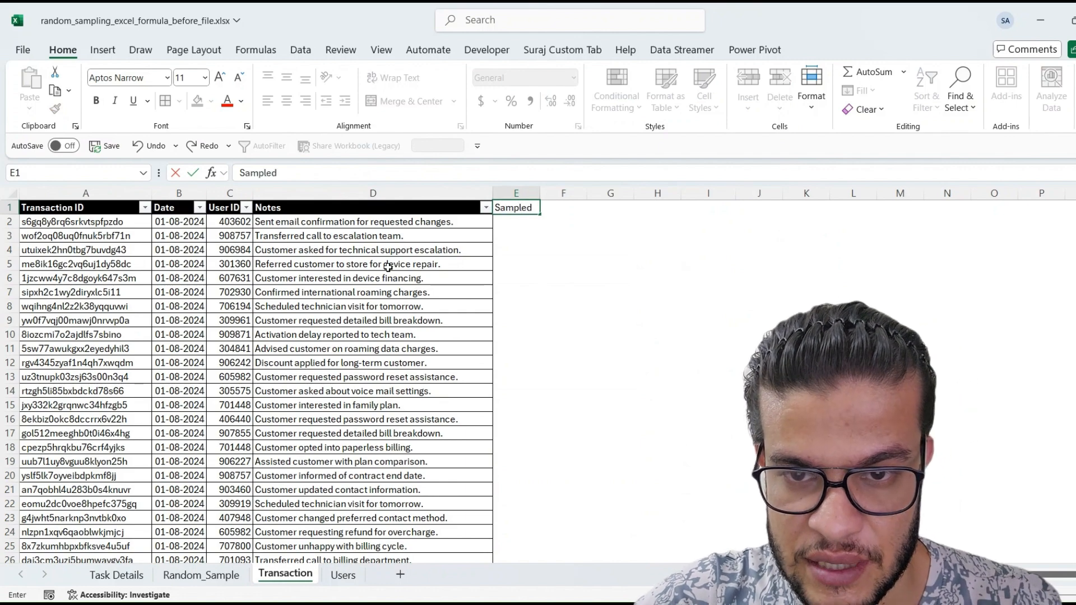
{"action": "key", "text": "Return"}
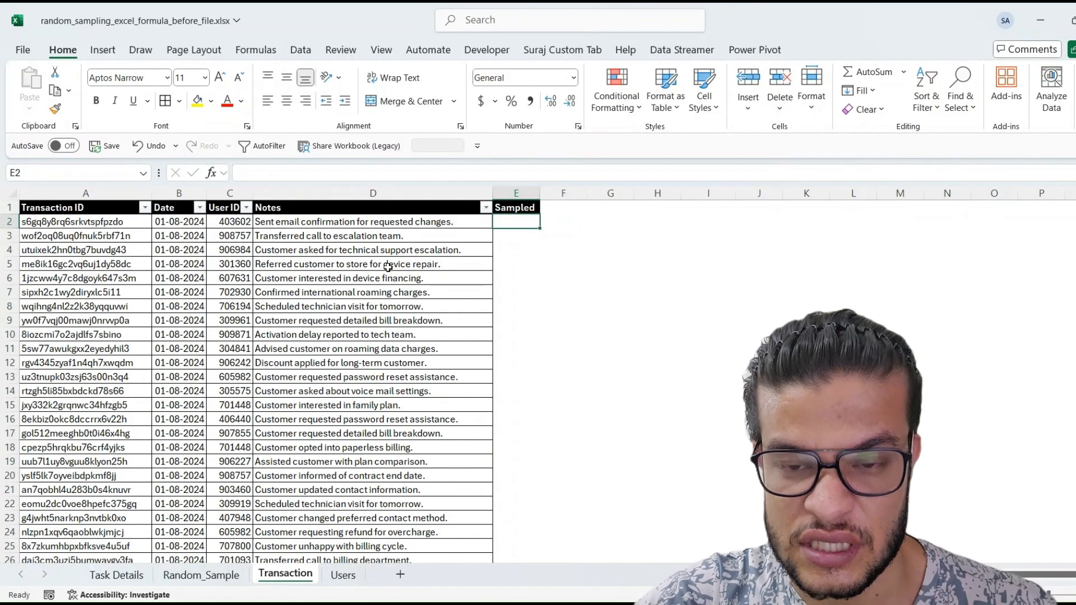
Step: Enter =XLOOKUP(C2,Users!A:A,Users!F:J) in E2 to return the random numbers of the transaction's user
{"action": "type", "text": "="}
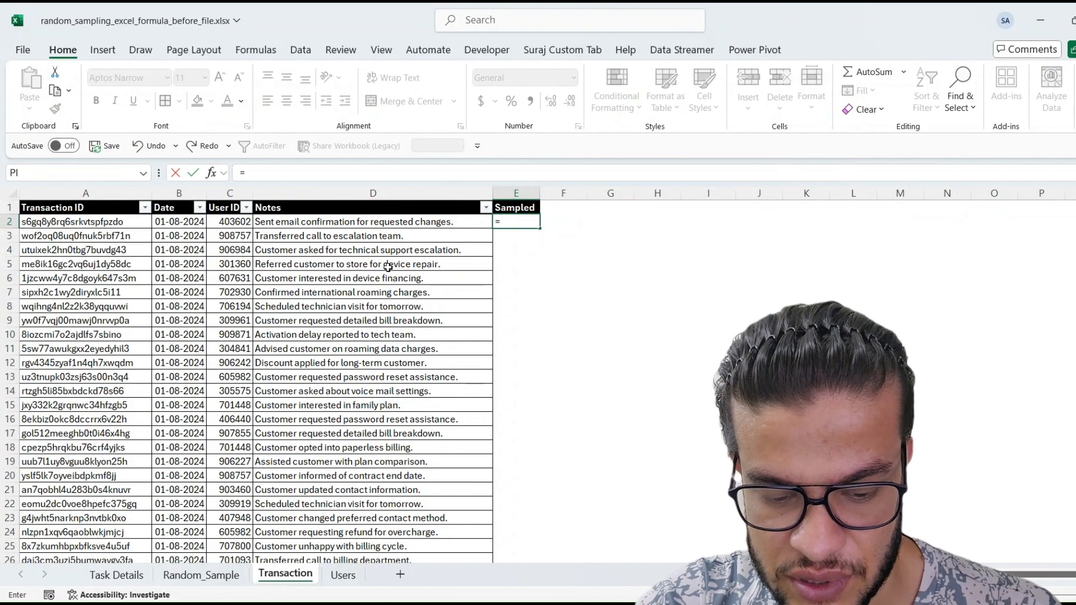
{"action": "type", "text": "x"}
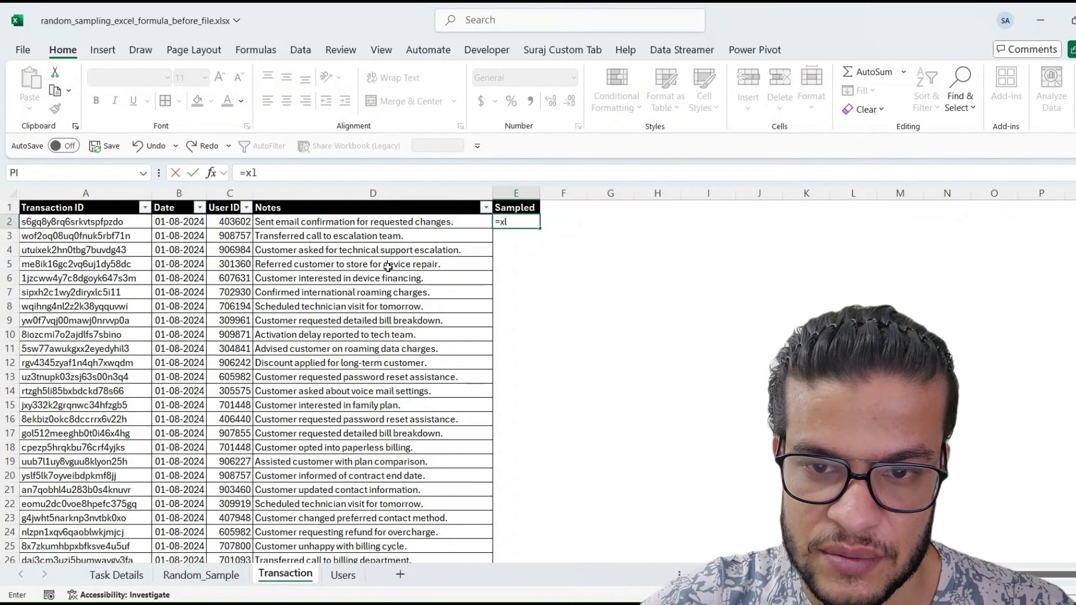
{"action": "type", "text": "l"}
{"action": "key", "text": "Tab"}
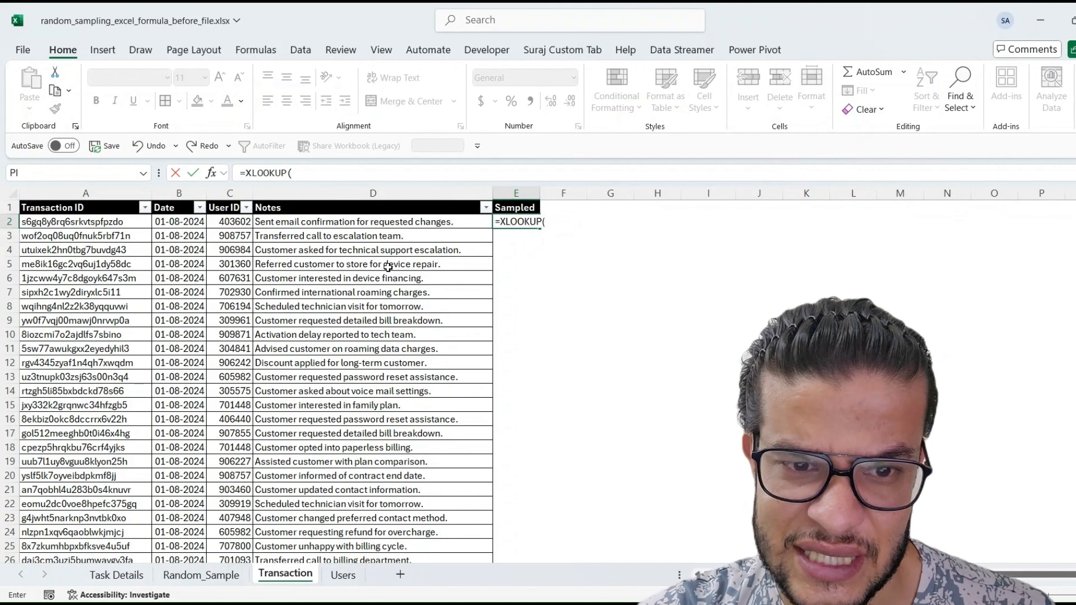
{"action": "key", "text": "Left"}
{"action": "key", "text": "Left"}
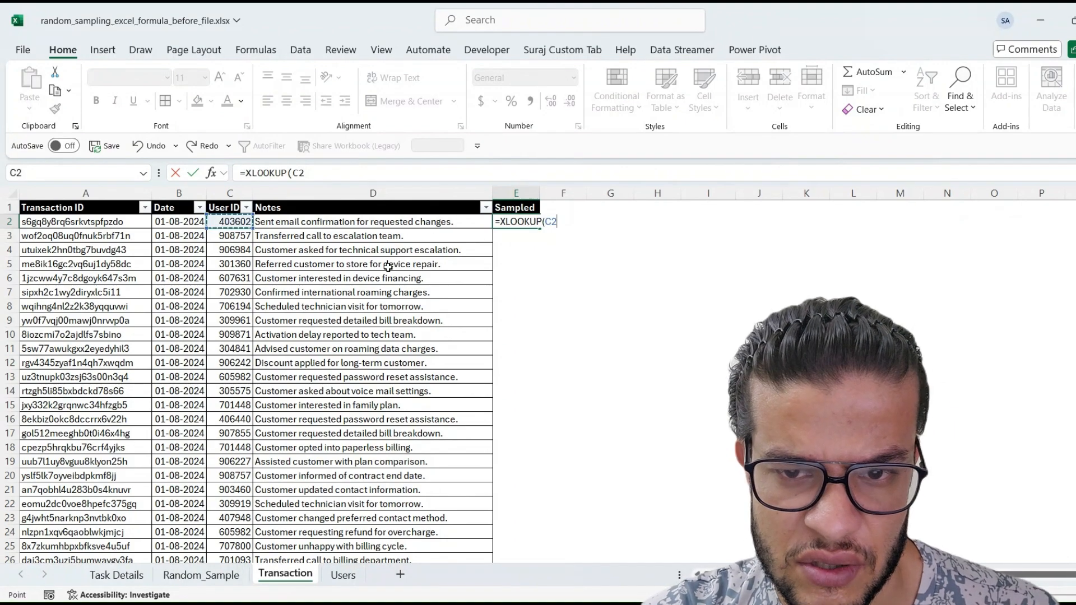
{"action": "type", "text": ","}
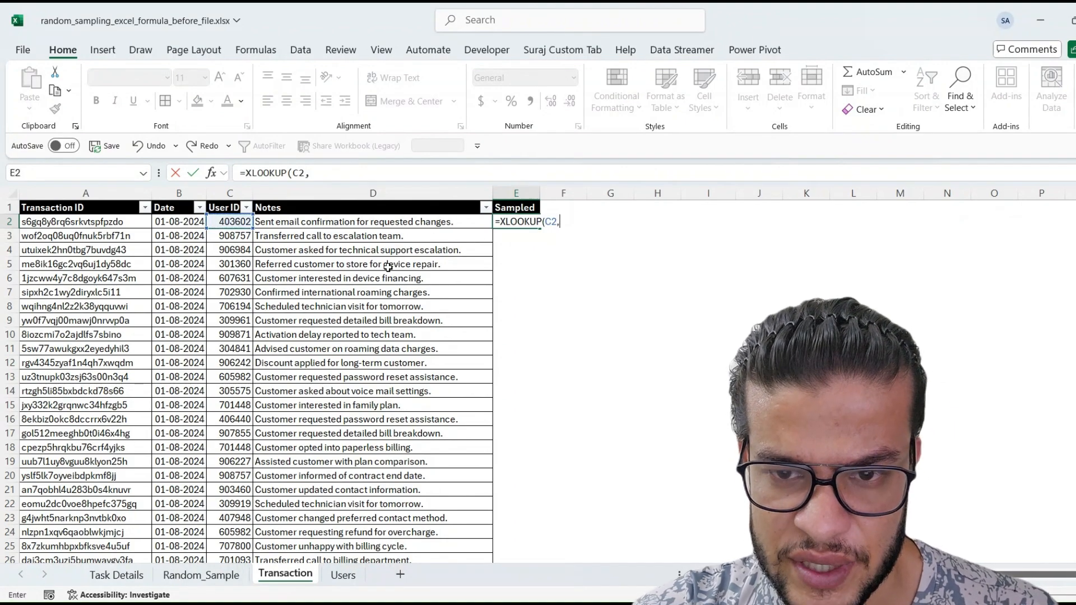
{"action": "left_click", "coordinate": [343, 575]}
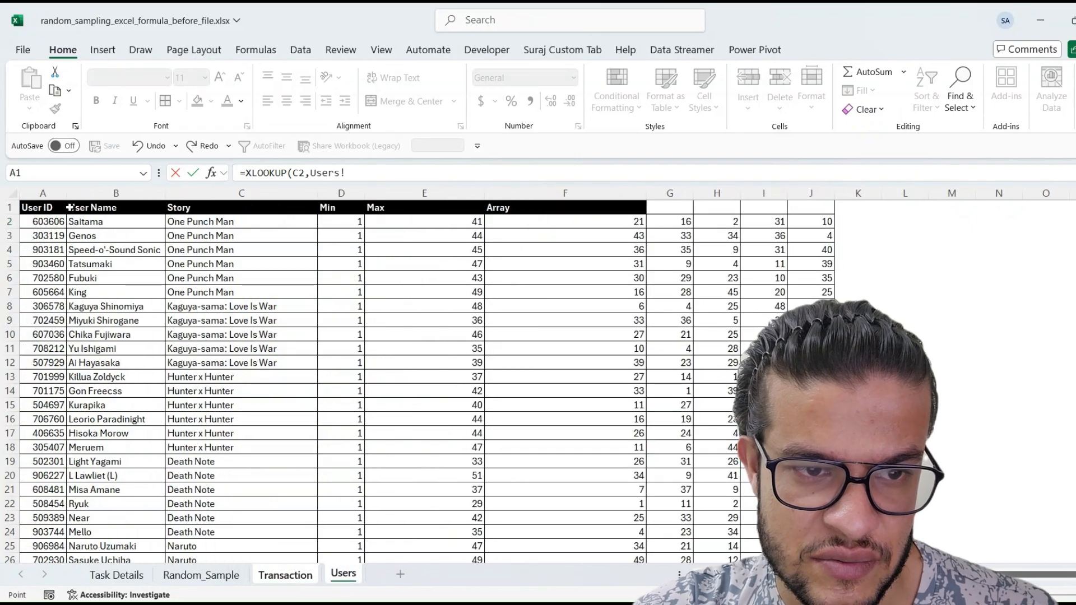
{"action": "left_click", "coordinate": [53, 194]}
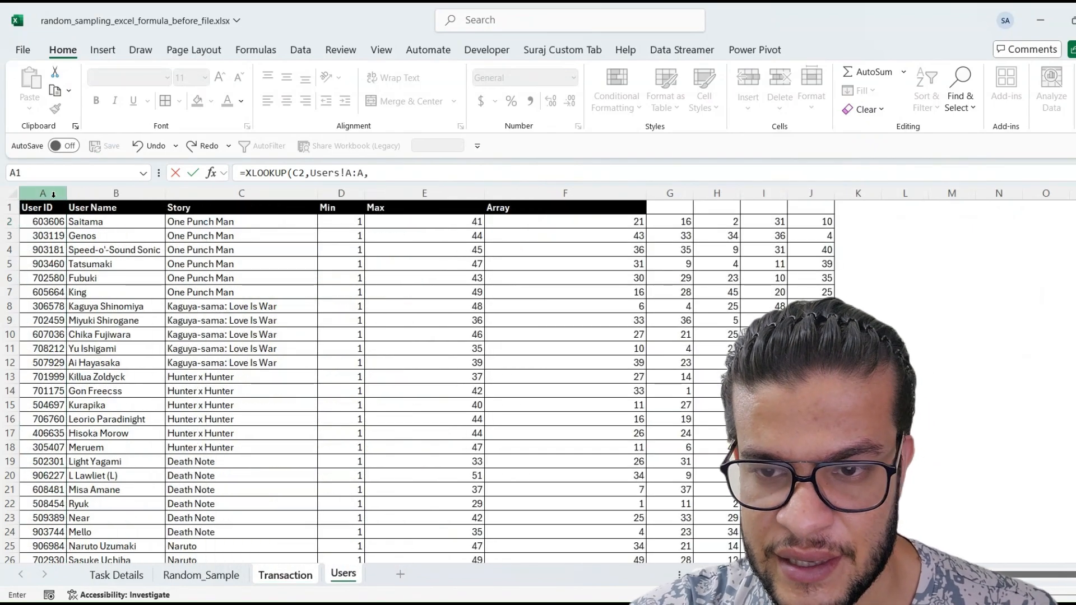
{"action": "type", "text": ","}
{"action": "left_click", "coordinate": [611, 194]}
{"action": "left_click_drag", "start_coordinate": [680, 190], "coordinate": [807, 192]}
{"action": "type", "text": ")"}
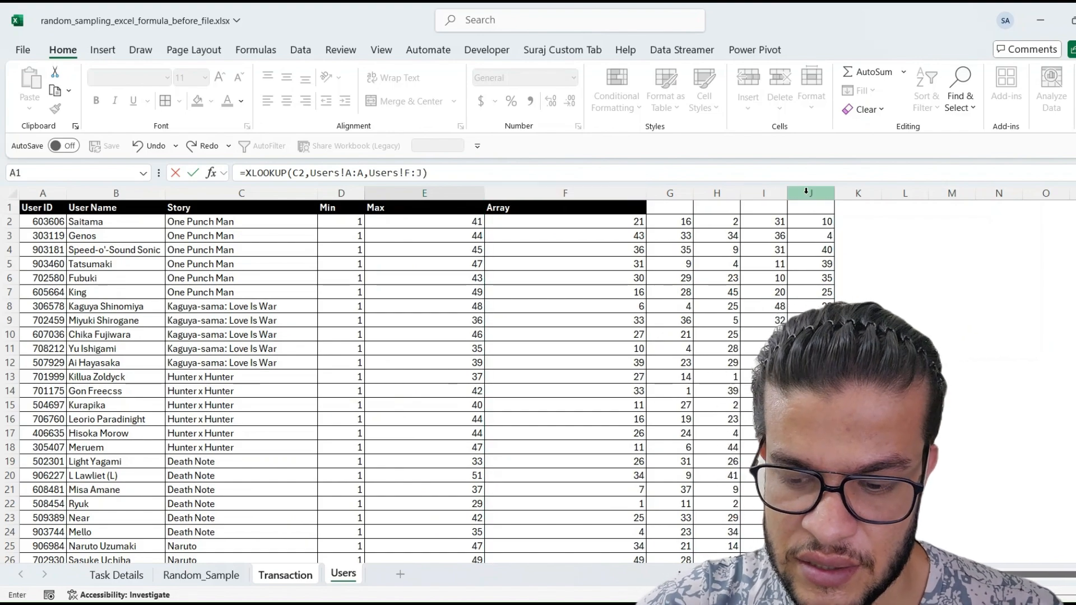
{"action": "key", "text": "Return"}
Step: Copy the XLOOKUP formula from E2 down the Sampled column to the last transaction row
{"action": "key", "text": "Up"}
{"action": "key", "text": "ctrl+c"}
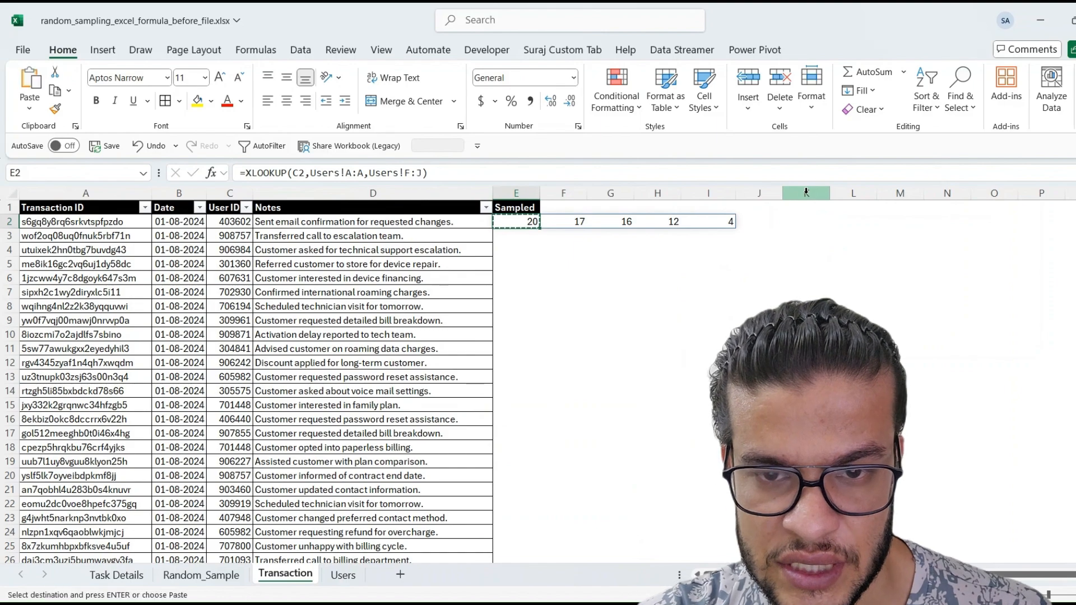
{"action": "key", "text": "Left"}
{"action": "key", "text": "ctrl+Down"}
{"action": "key", "text": "Right"}
{"action": "key", "text": "ctrl+shift+Up"}
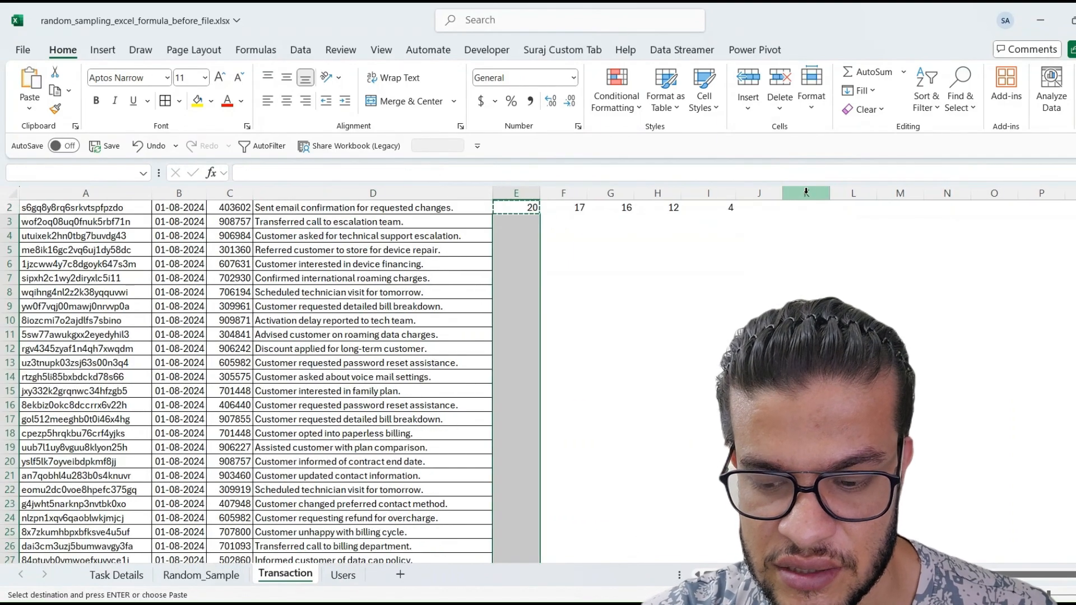
{"action": "key", "text": "Return"}
{"action": "key", "text": "ctrl+Up"}
{"action": "key", "text": "Down"}
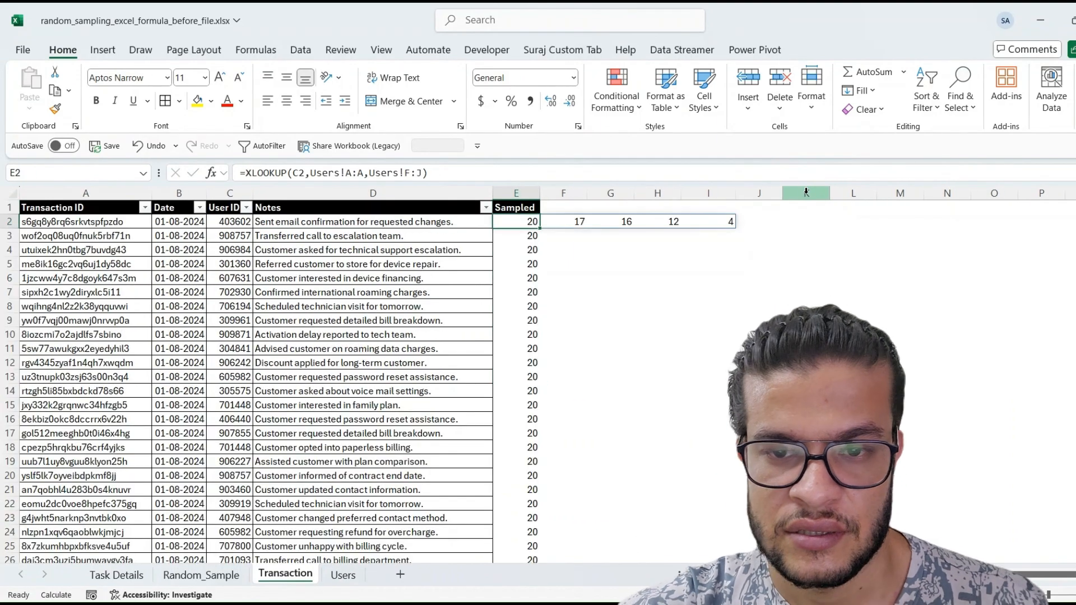
Step: Check the copied XLOOKUP formulas and their results in the first rows of the Sampled column
{"action": "key", "text": "Down"}
{"action": "key", "text": "Up"}
{"action": "key", "text": "Down"}
{"action": "key", "text": "Down"}
{"action": "key", "text": "Up"}
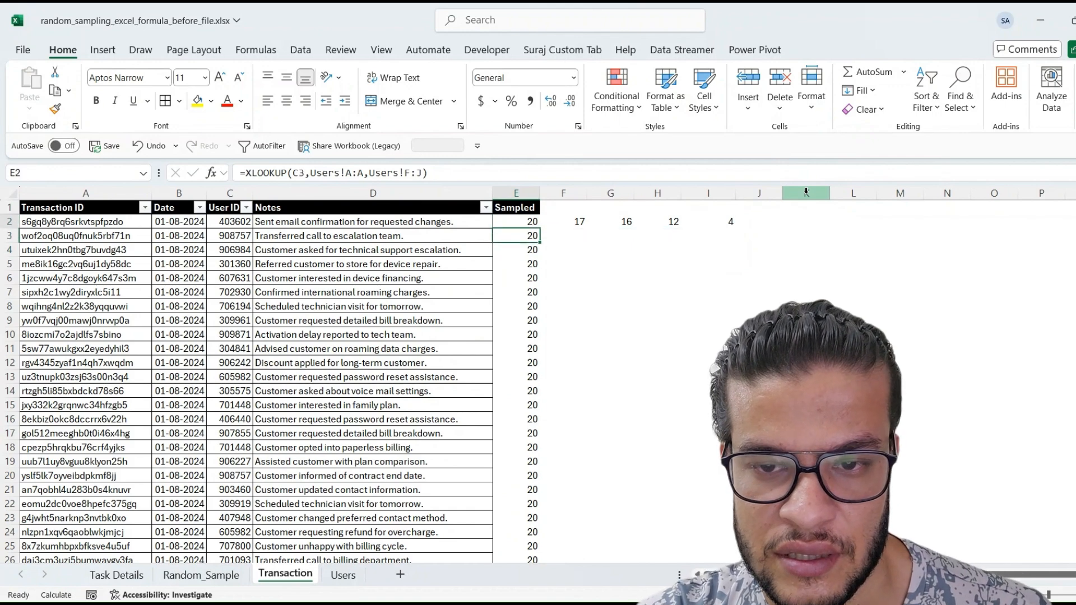
{"action": "key", "text": "Up"}
{"action": "key", "text": "Down"}
{"action": "key", "text": "Down"}
{"action": "key", "text": "Down"}
{"action": "key", "text": "Down"}
{"action": "key", "text": "ctrl+Up"}
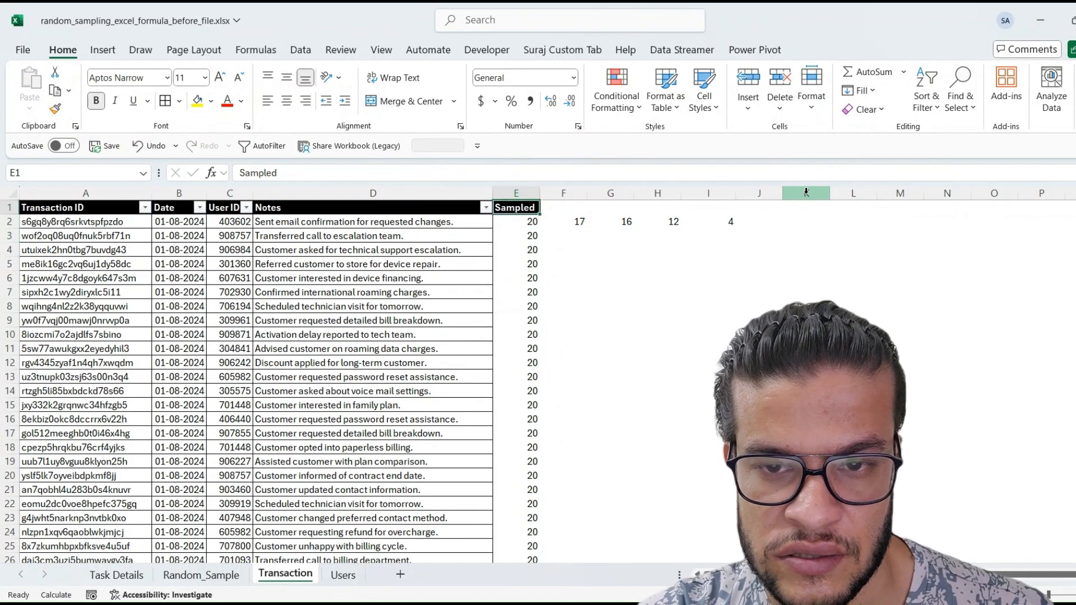
{"action": "key", "text": "Down"}
{"action": "key", "text": "ctrl+c"}
{"action": "key", "text": "Down"}
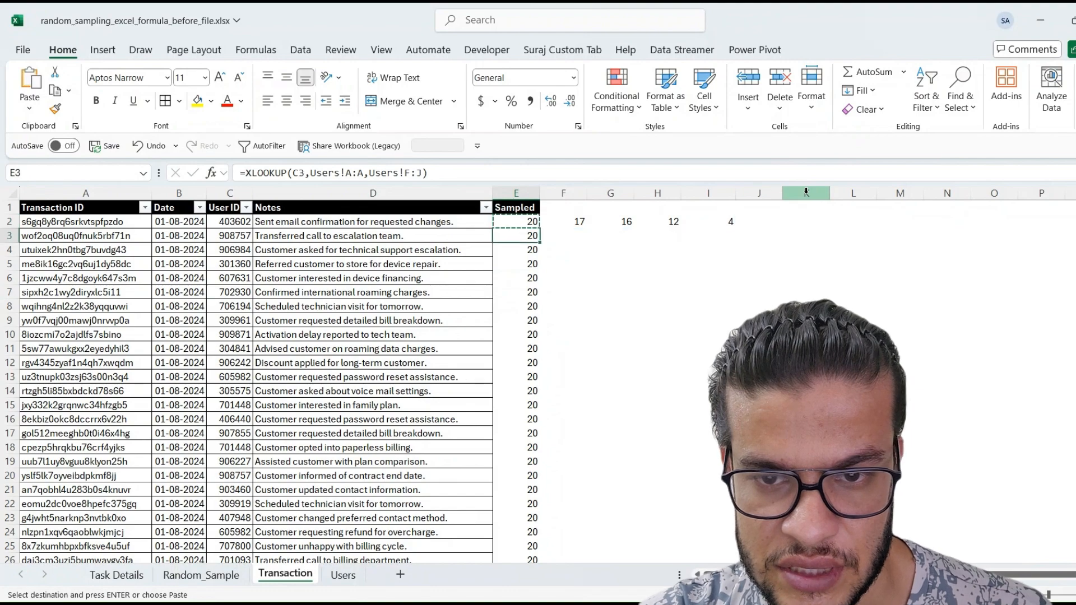
{"action": "key", "text": "ctrl+shift+Down"}
{"action": "key", "text": "ctrl+BackSpace"}
{"action": "key", "text": "Escape"}
{"action": "key", "text": "ctrl+Up"}
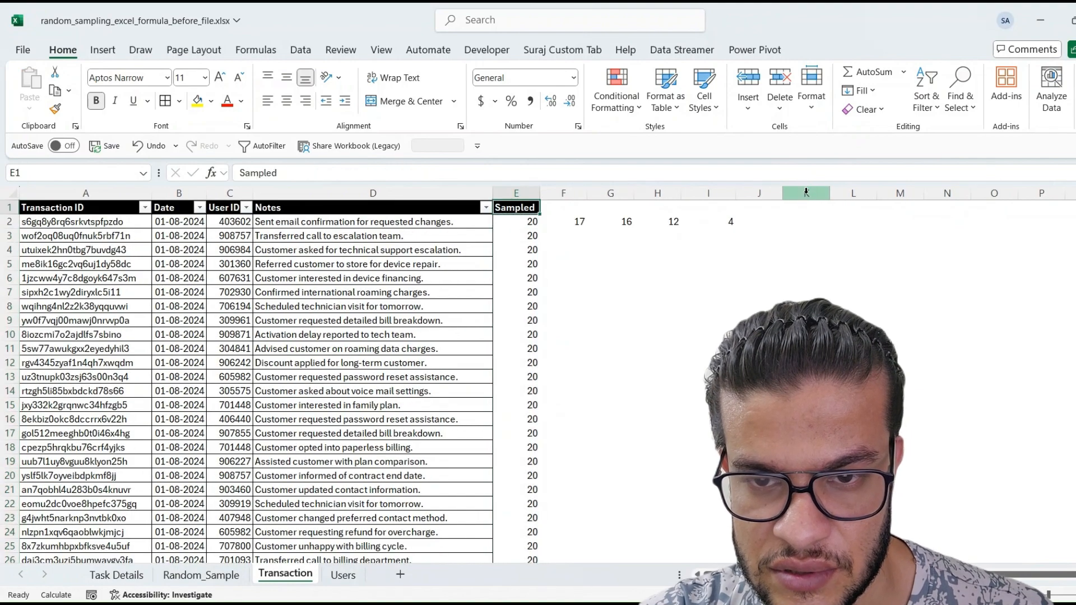
Step: Recalculate the worksheet and check the XLOOKUP results at both ends of the Sampled column
{"action": "key", "text": "Down"}
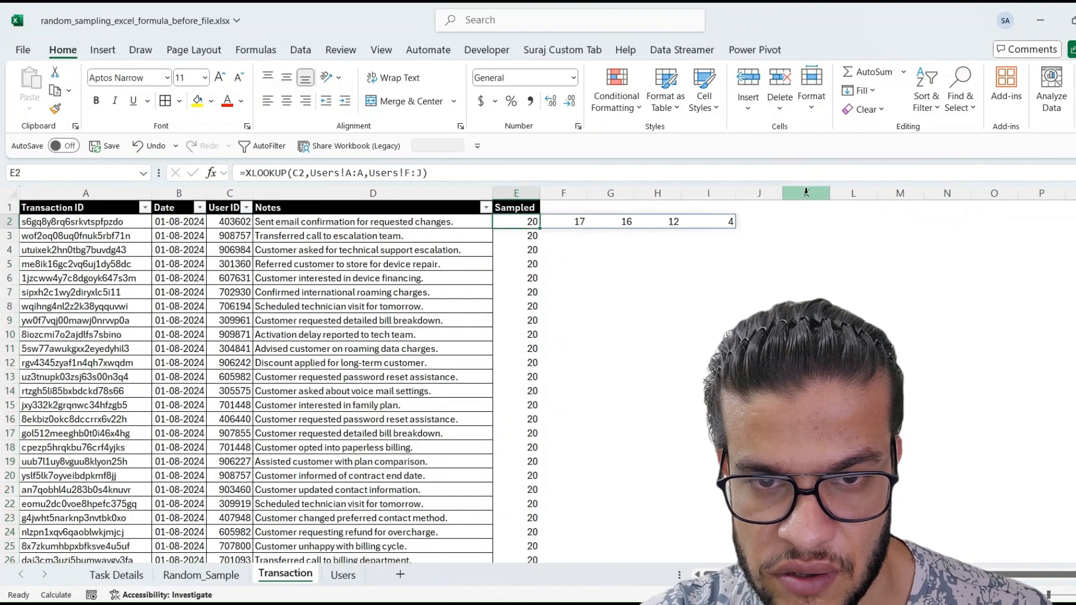
{"action": "key", "text": "F9"}
{"action": "key", "text": "ctrl+c"}
{"action": "key", "text": "Down"}
{"action": "key", "text": "Down"}
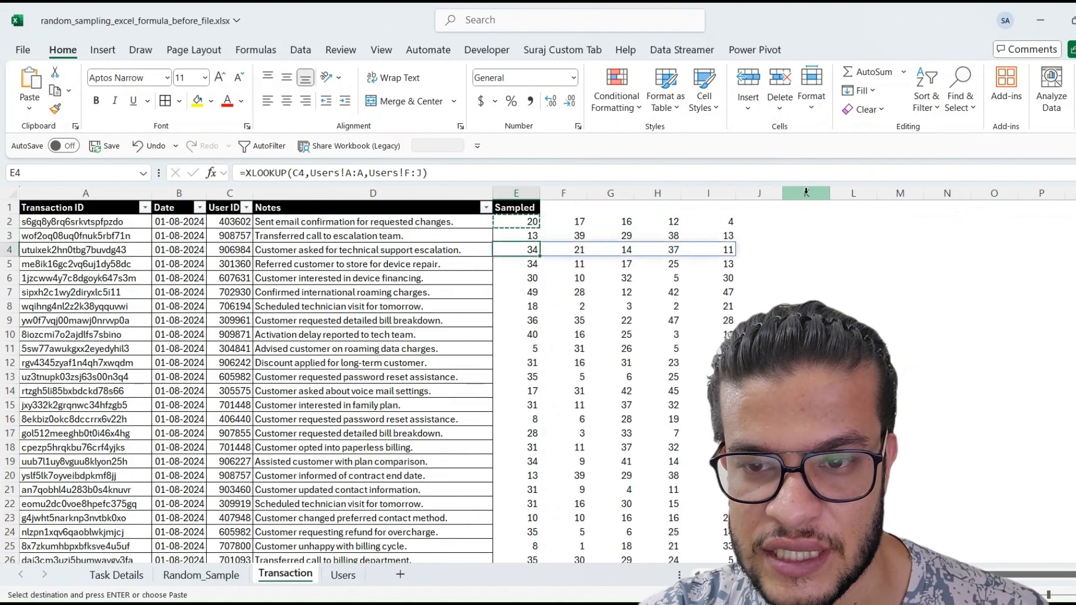
{"action": "key", "text": "ctrl+Down"}
{"action": "key", "text": "ctrl+Up"}
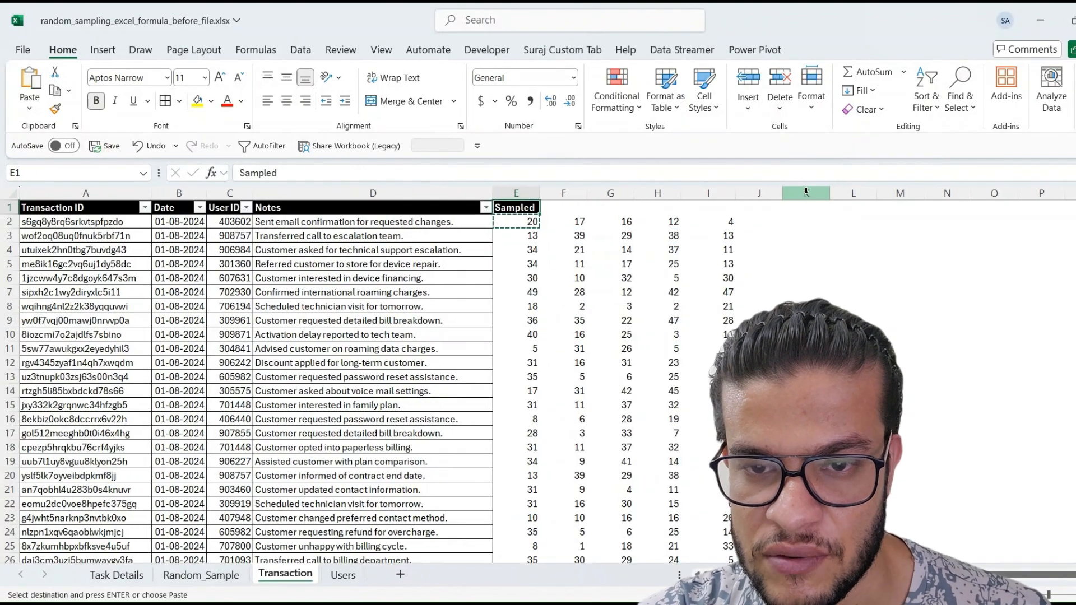
{"action": "key", "text": "Down"}
{"action": "key", "text": "Down"}
{"action": "key", "text": "Up"}
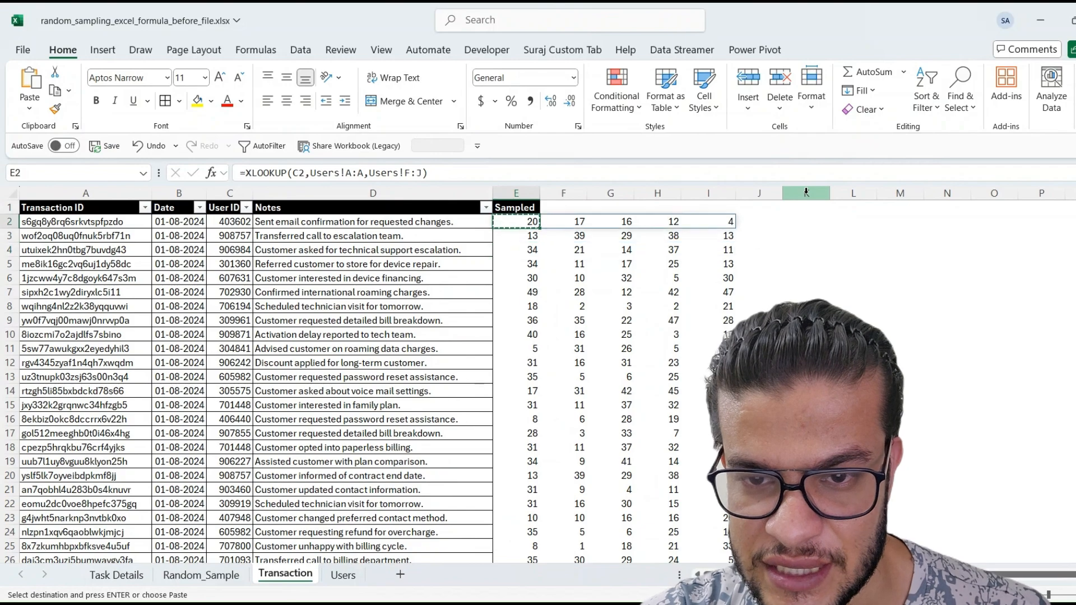
Step: Paste the XLOOKUP formula again from E3 down, and clear these copies from the Sampled column
{"action": "key", "text": "Down"}
{"action": "key", "text": "ctrl+shift+Down"}
{"action": "key", "text": "Return"}
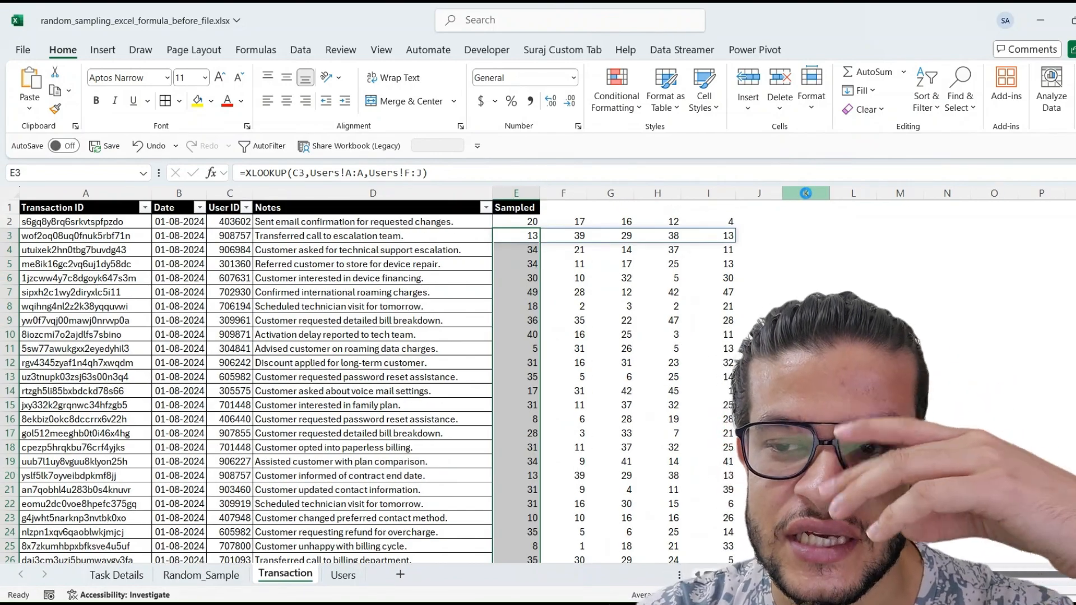
{"action": "key", "text": "Delete"}
{"action": "key", "text": "ctrl+Up"}
{"action": "key", "text": "Down"}
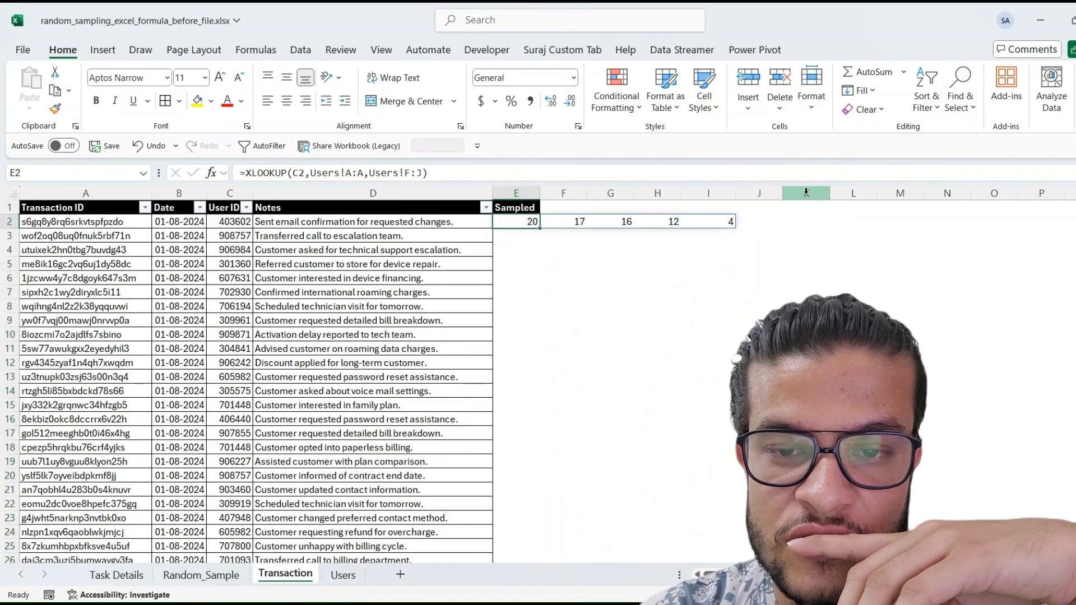
Step: Insert a new column E before the Sampled column and narrow it to roughly the width of a header word
{"action": "key", "text": "Up"}
{"action": "key", "text": "ctrl+space"}
{"action": "left_click", "coordinate": [806, 192], "text": "ctrl"}
{"action": "key", "text": "Left"}
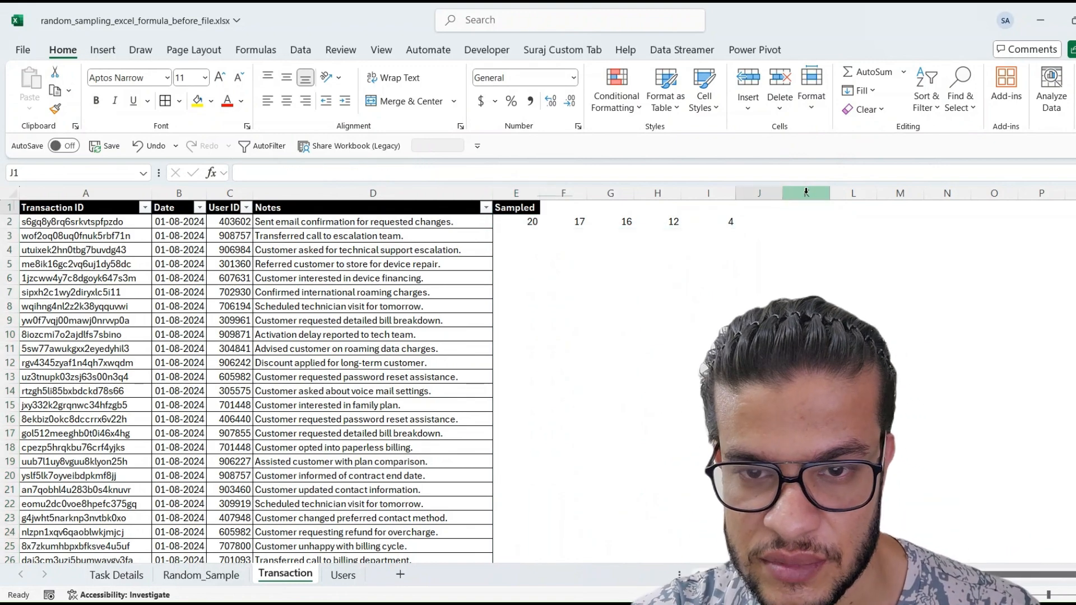
{"action": "key", "text": "Left"}
{"action": "key", "text": "Left"}
{"action": "key", "text": "Left"}
{"action": "key", "text": "Left"}
{"action": "key", "text": "Left"}
{"action": "key", "text": "ctrl+space"}
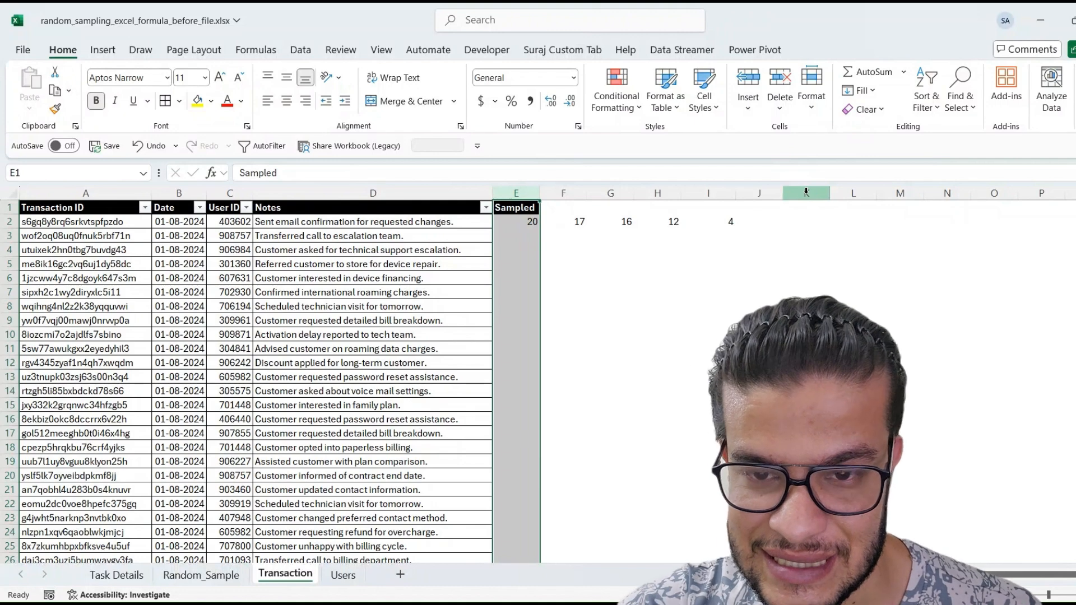
{"action": "key", "text": "ctrl+plus"}
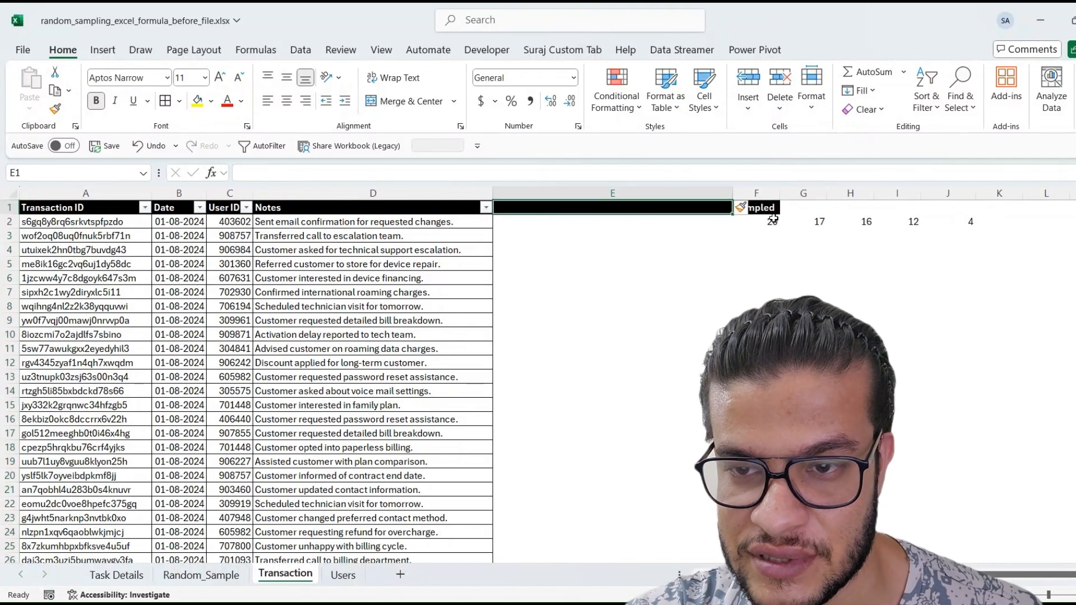
{"action": "left_click_drag", "start_coordinate": [732, 192], "coordinate": [548, 207]}
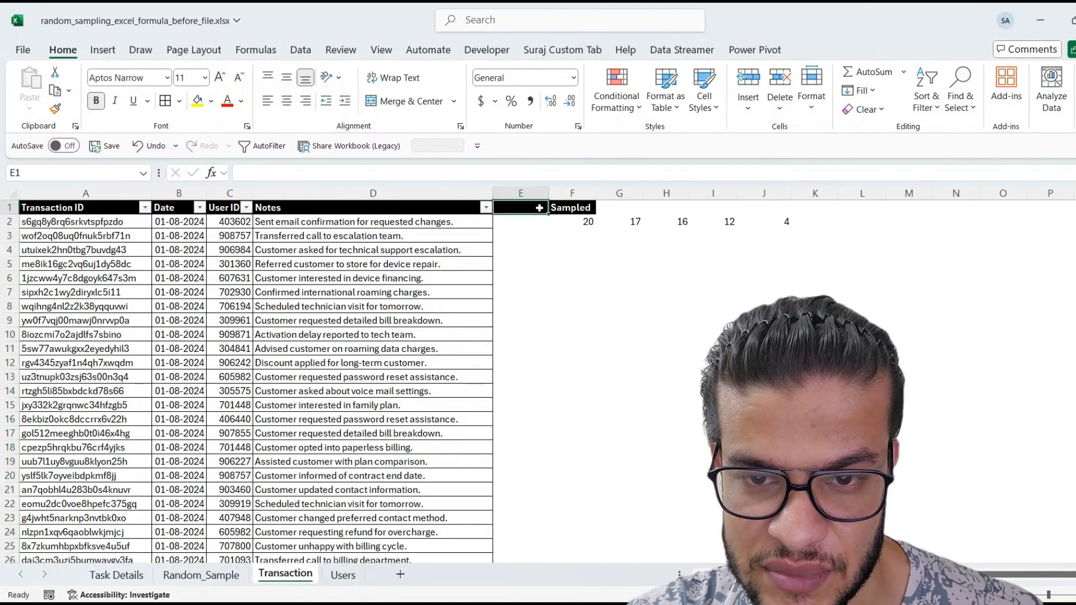
Step: Add the header Running Count in E1 and widen column E to fit it
{"action": "type", "text": "Running"}
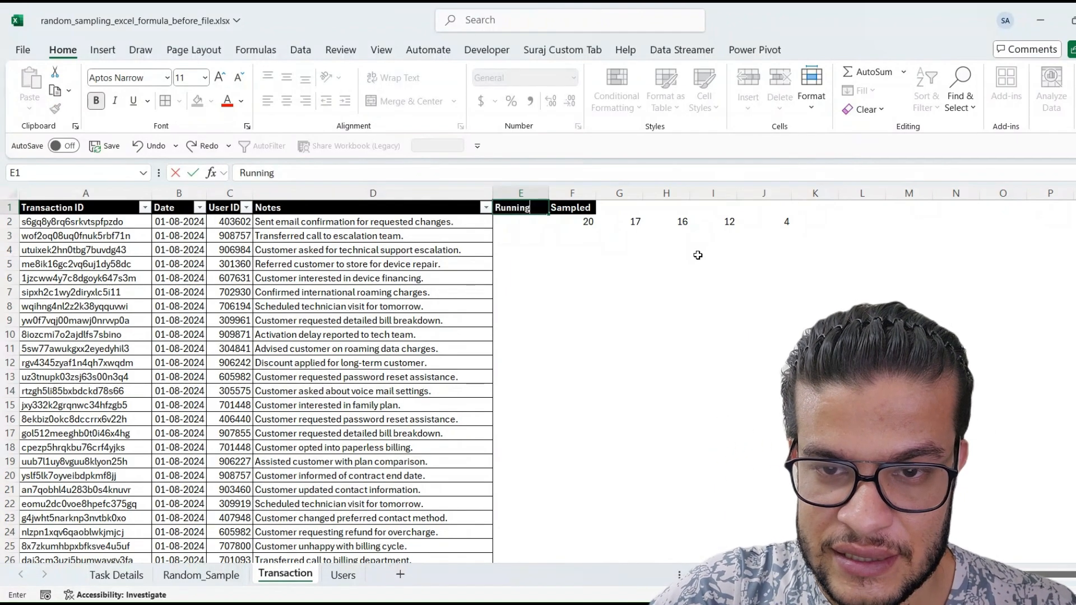
{"action": "type", "text": " Count"}
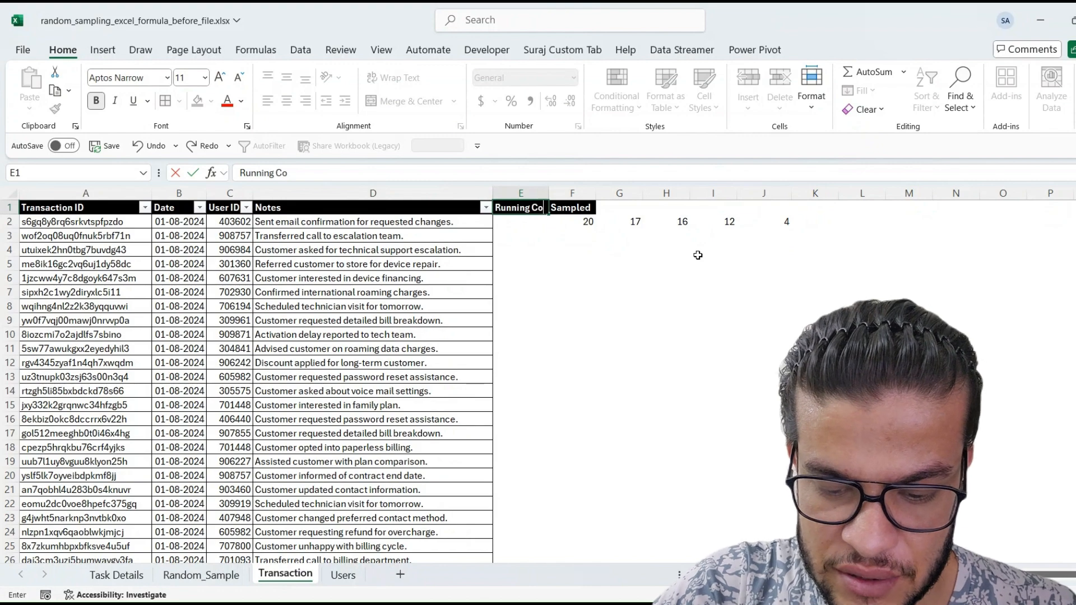
{"action": "key", "text": "Return"}
{"action": "key", "text": "Up"}
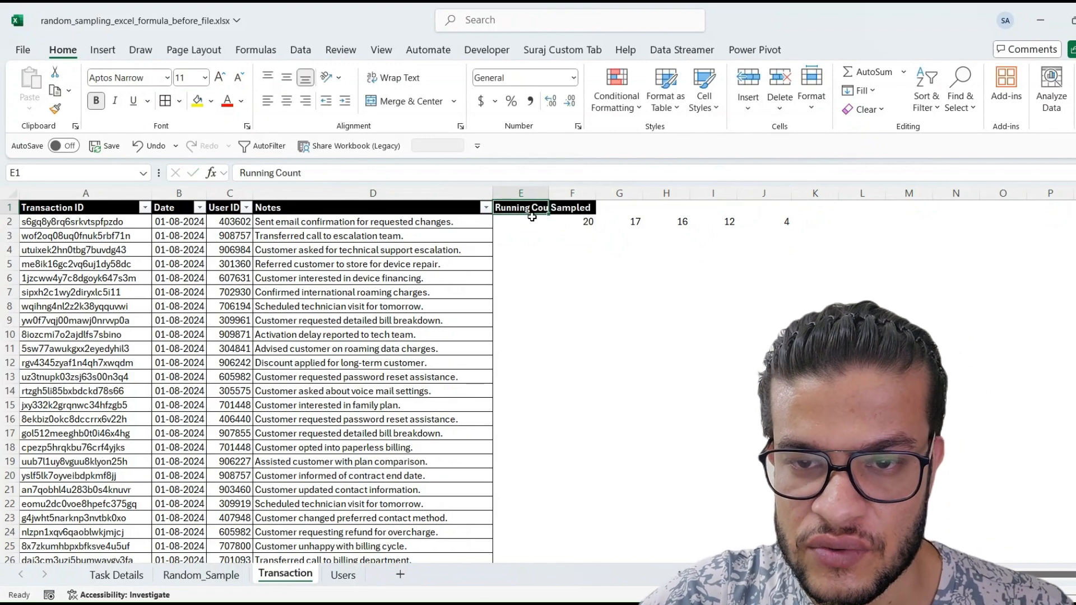
{"action": "left_click_drag", "start_coordinate": [554, 191], "coordinate": [576, 191]}
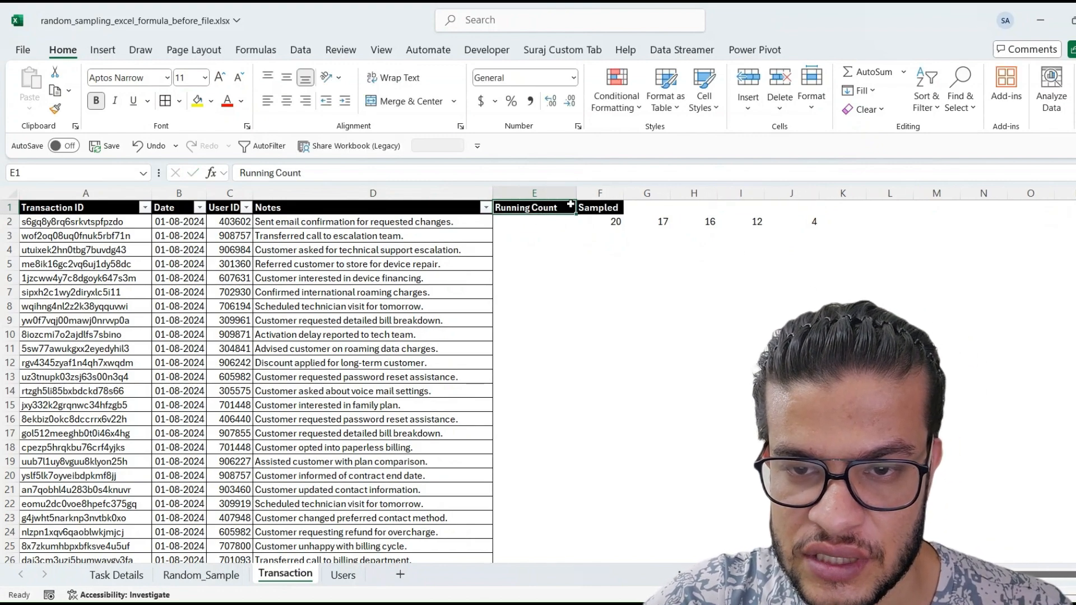
Step: Enter =COUNT($C$2:C2,C2) in E2 under Running Count, with the range's first cell locked as absolute
{"action": "key", "text": "Down"}
{"action": "type", "text": "="}
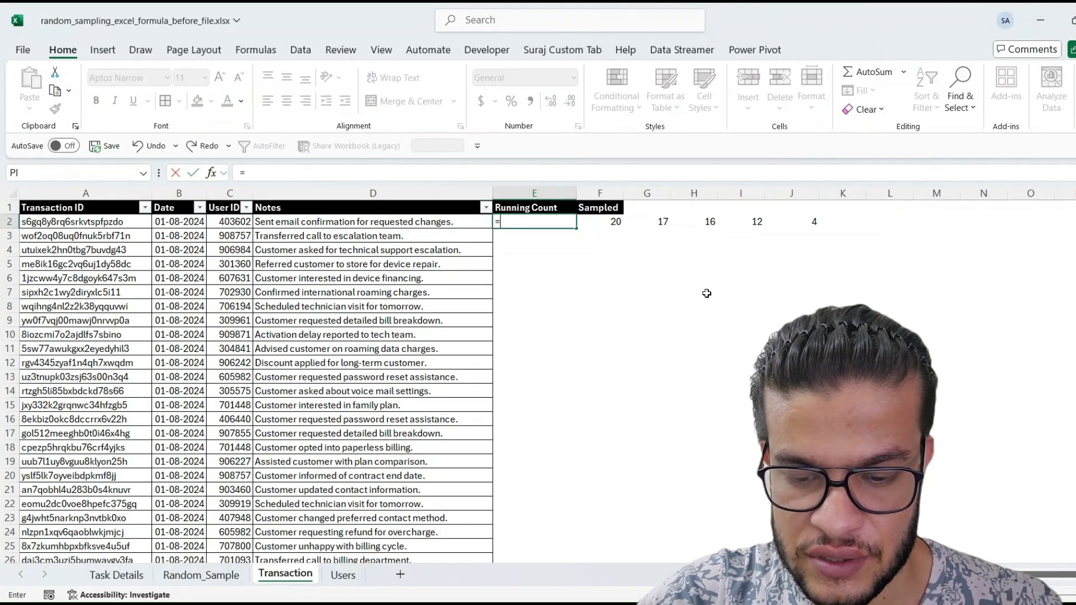
{"action": "type", "text": "count"}
{"action": "key", "text": "Tab"}
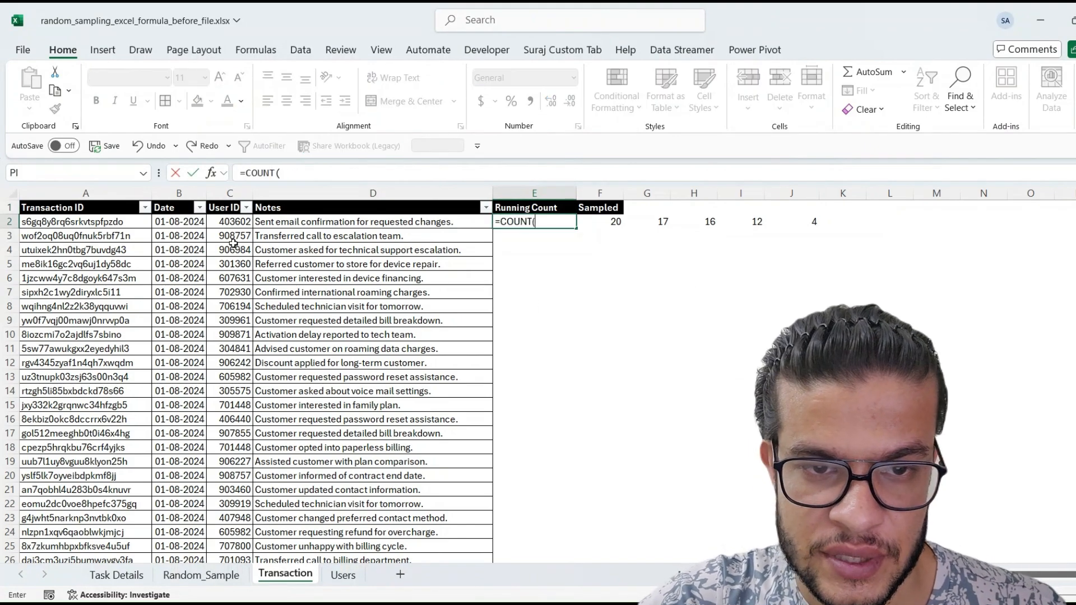
{"action": "left_click", "coordinate": [237, 222]}
{"action": "key", "text": "F8"}
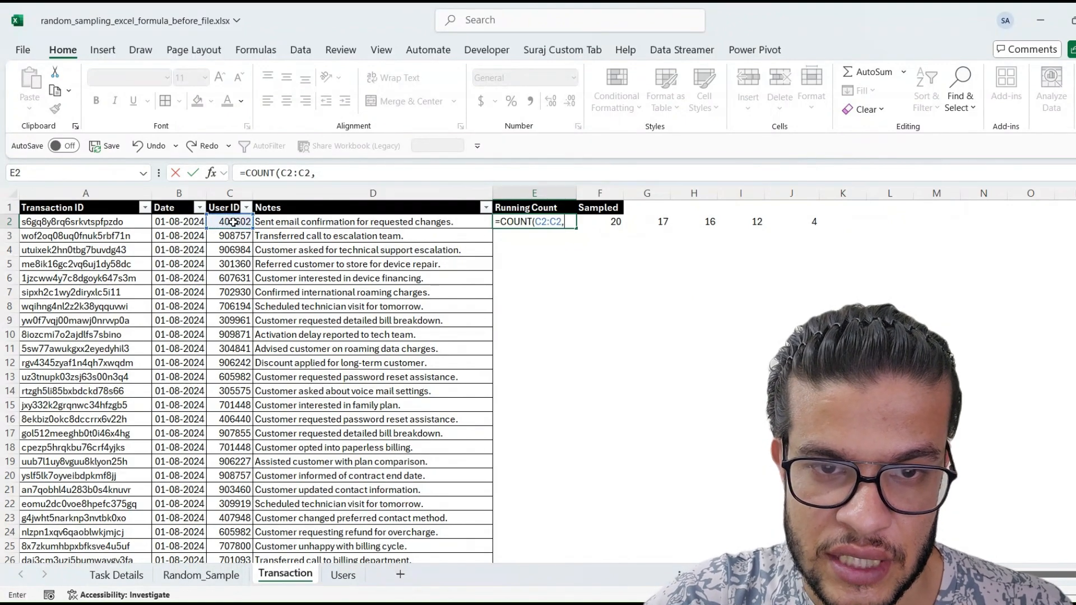
{"action": "left_click", "coordinate": [234, 222]}
{"action": "type", "text": ")"}
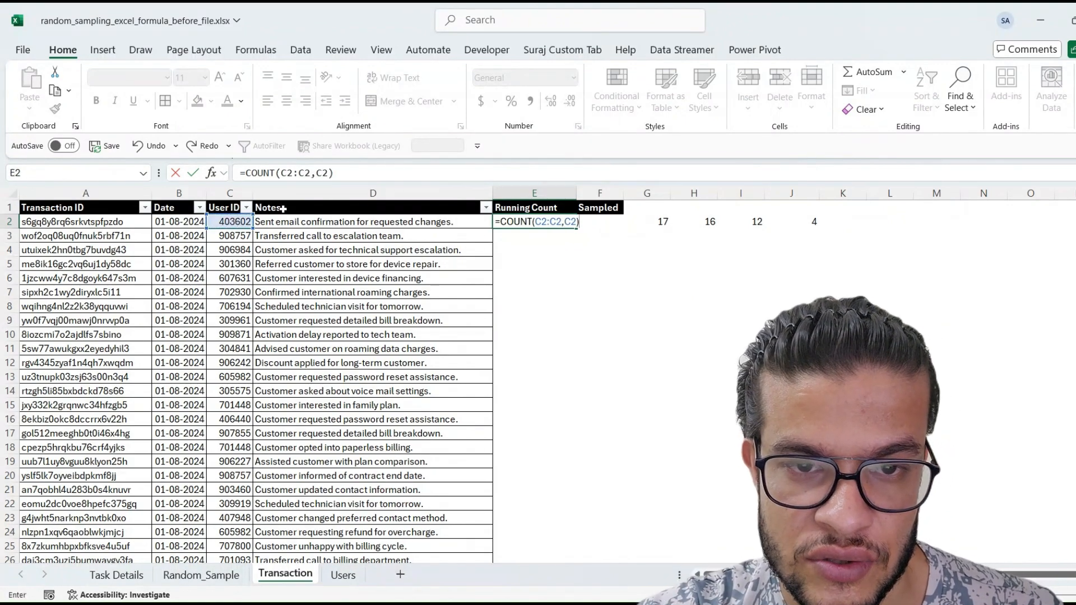
{"action": "left_click_drag", "start_coordinate": [292, 173], "coordinate": [281, 172]}
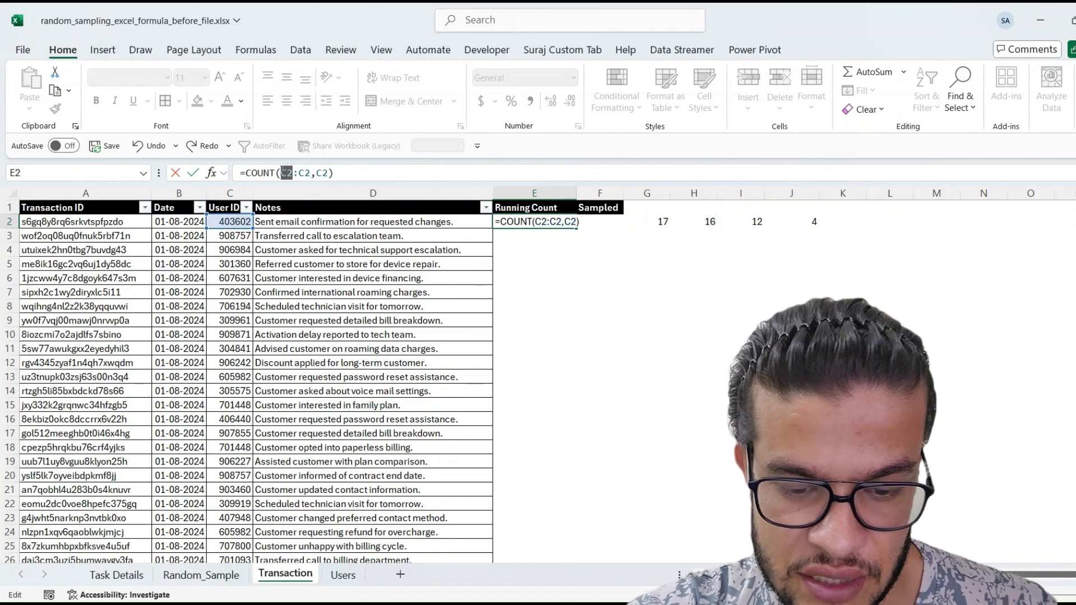
{"action": "key", "text": "F4"}
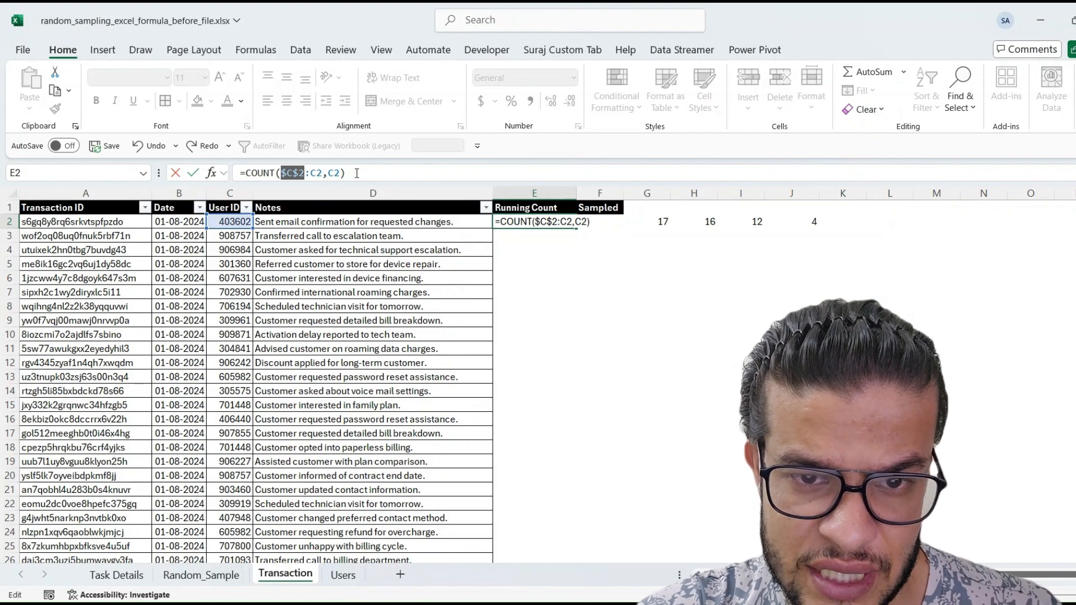
{"action": "key", "text": "ctrl+Return"}
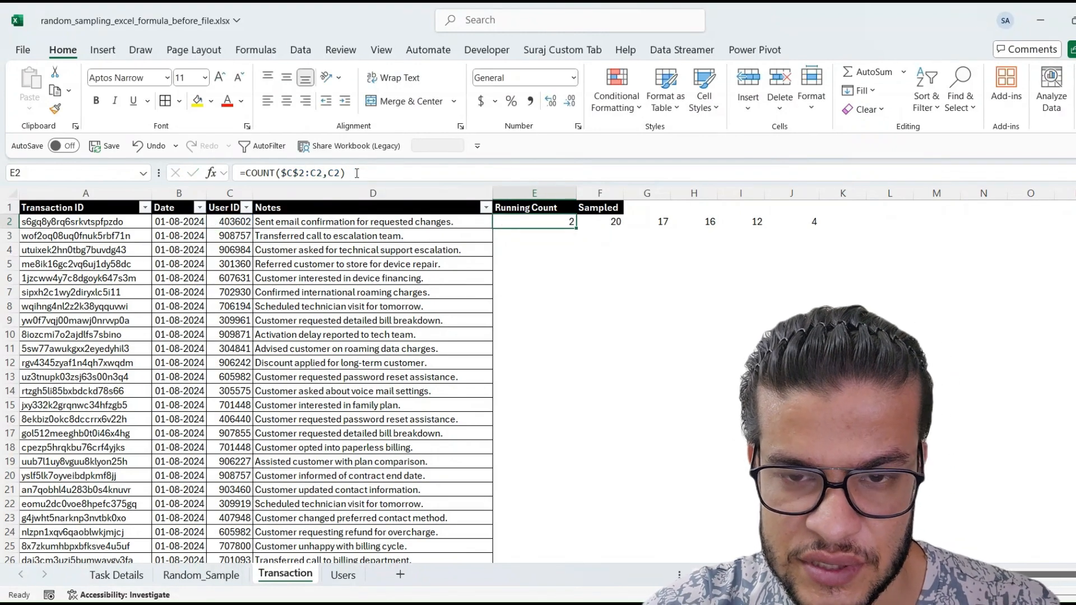
Step: Fill the COUNT formula down to E3 and compare the formulas in E2 and E3
{"action": "key", "text": "ctrl+c"}
{"action": "left_click_drag", "start_coordinate": [576, 227], "coordinate": [577, 241]}
{"action": "left_click", "coordinate": [555, 220]}
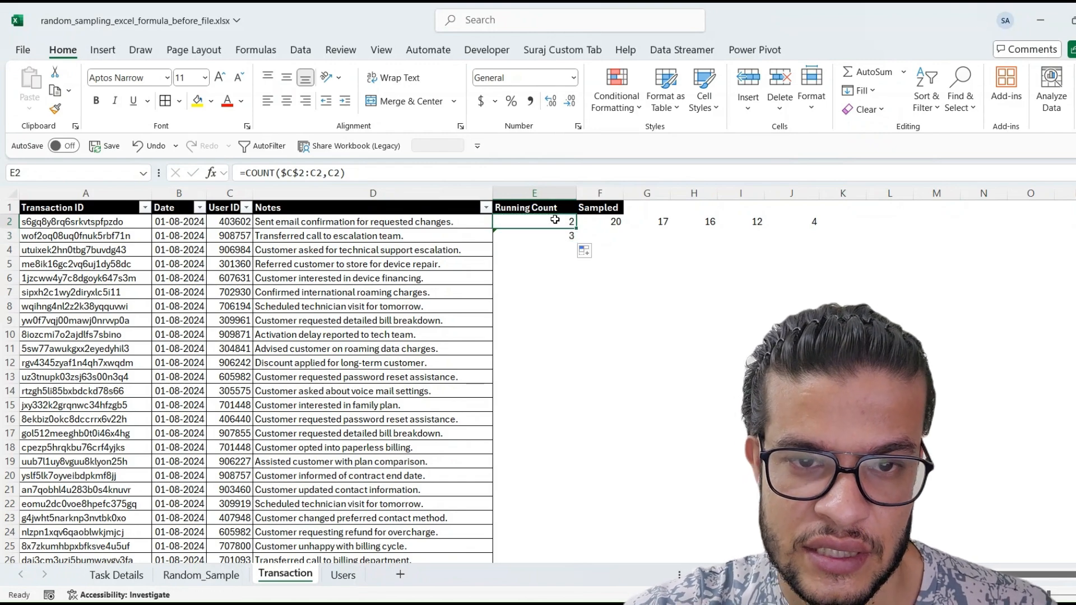
{"action": "key", "text": "Down"}
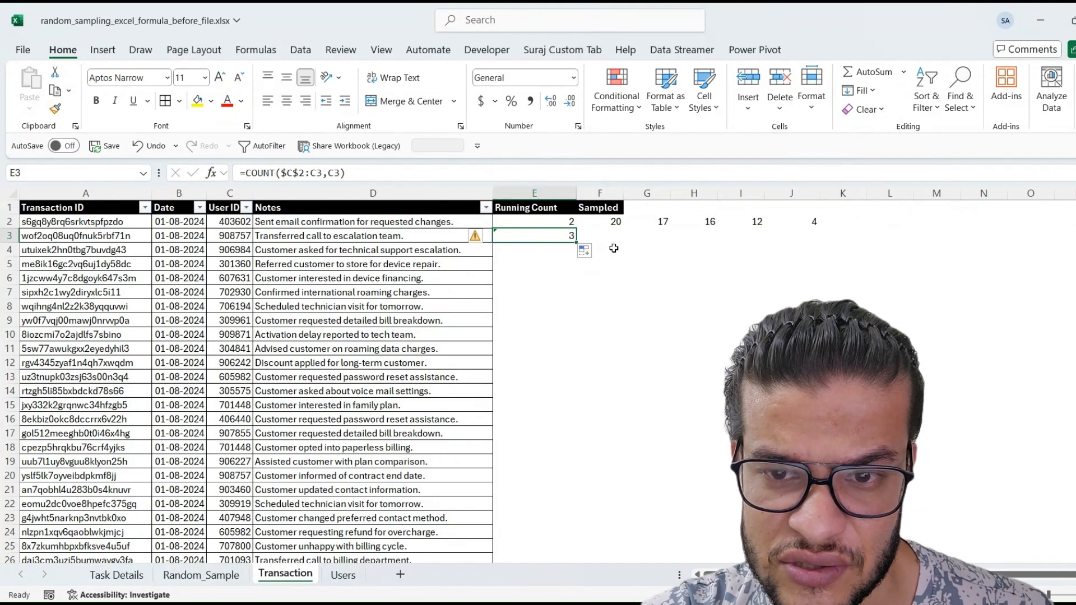
{"action": "left_click_drag", "start_coordinate": [557, 223], "coordinate": [557, 234]}
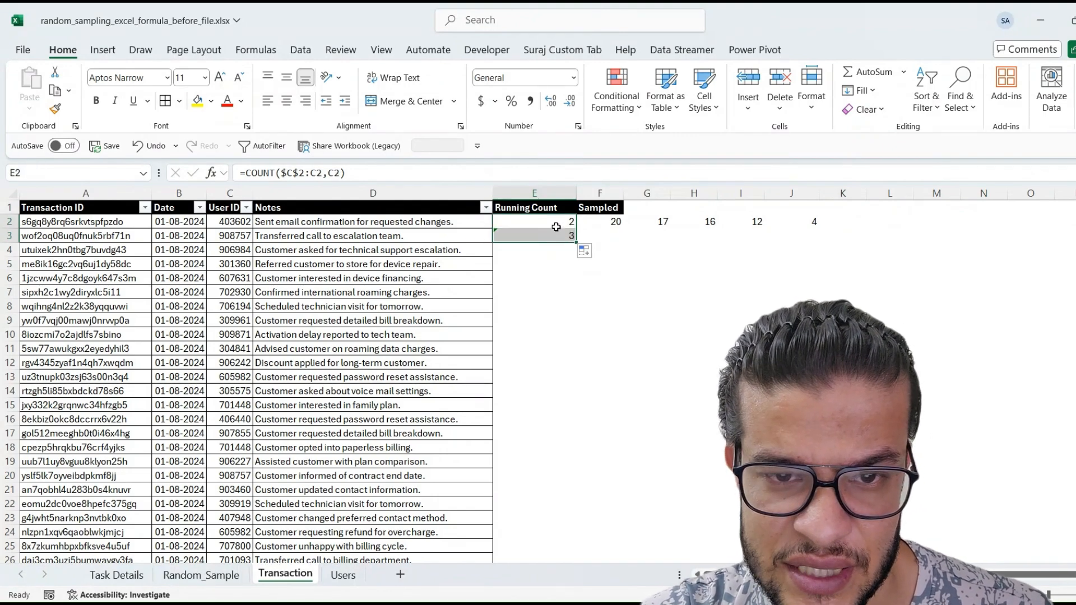
{"action": "left_click", "coordinate": [556, 224]}
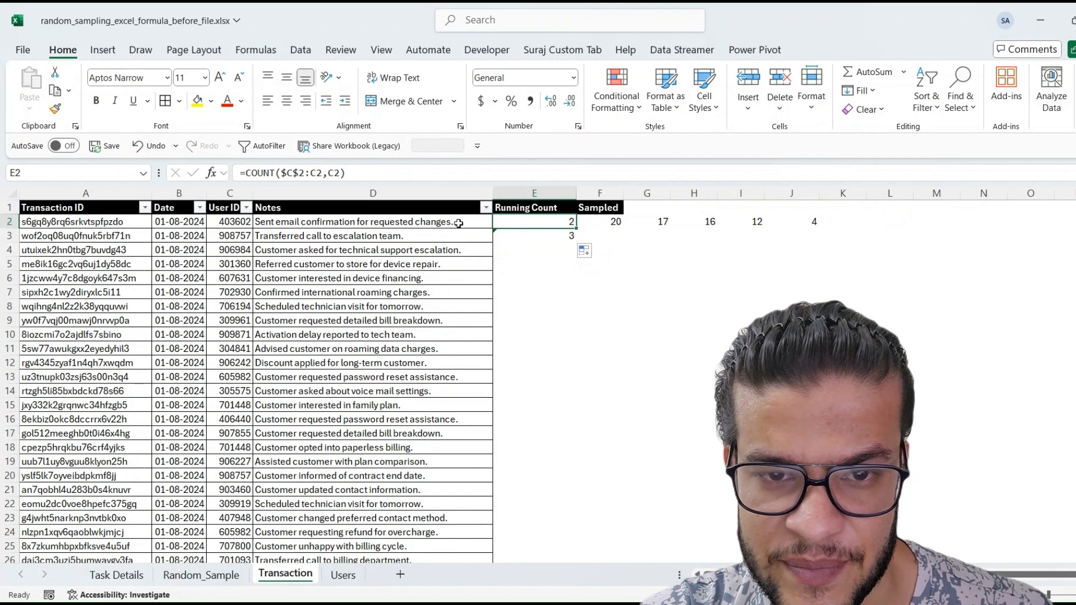
Step: Change the E2 formula to =COUNTIF($C$2:C2,C2), copy it to E3 and compare both cells
{"action": "left_click", "coordinate": [275, 174]}
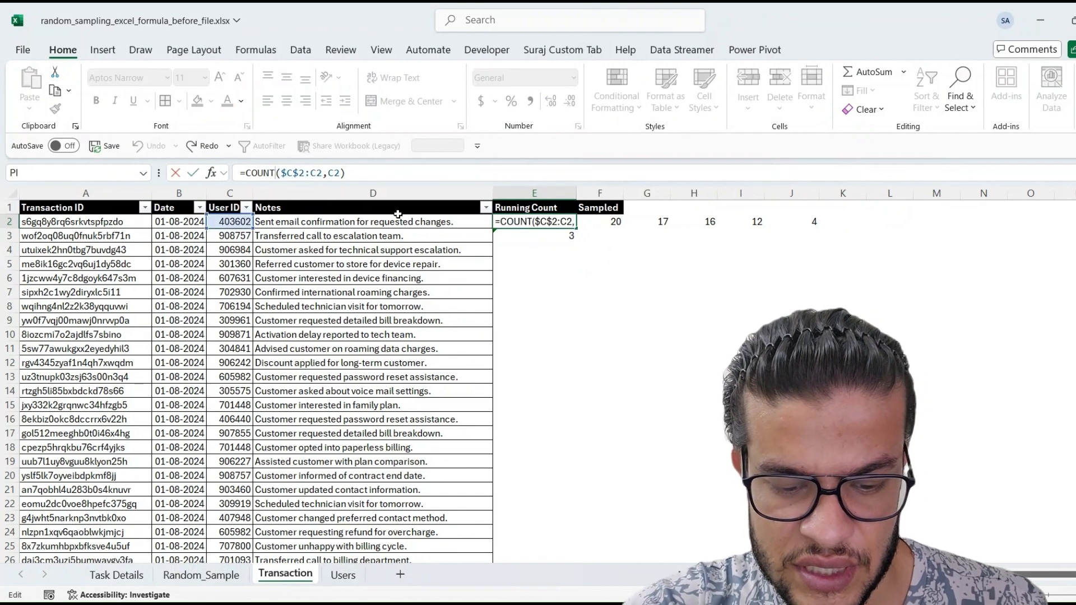
{"action": "type", "text": "if"}
{"action": "key", "text": "ctrl+Return"}
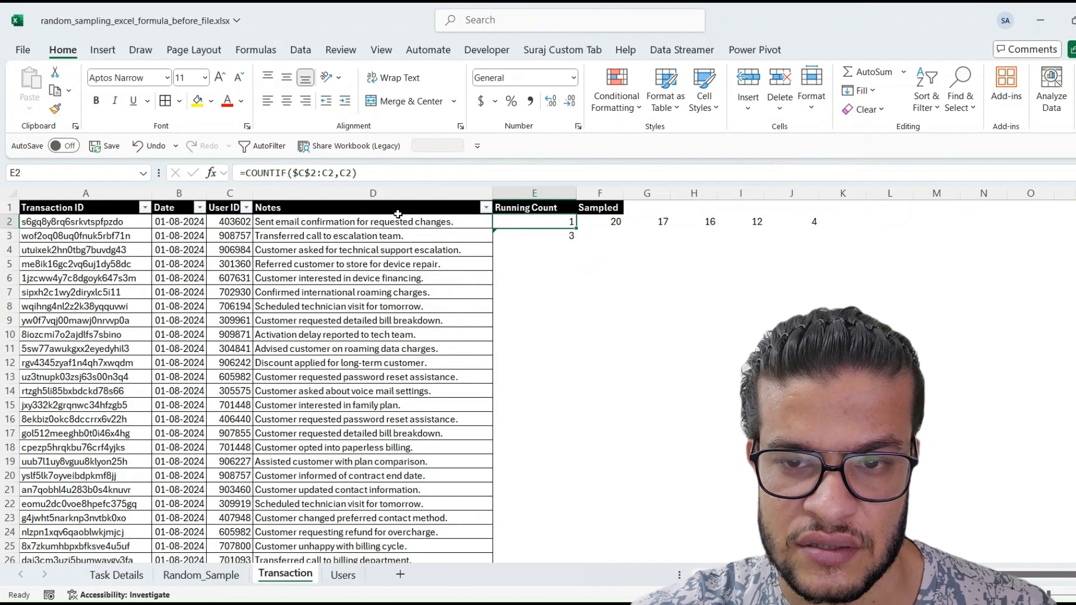
{"action": "key", "text": "ctrl+c"}
{"action": "key", "text": "Down"}
{"action": "key", "text": "Return"}
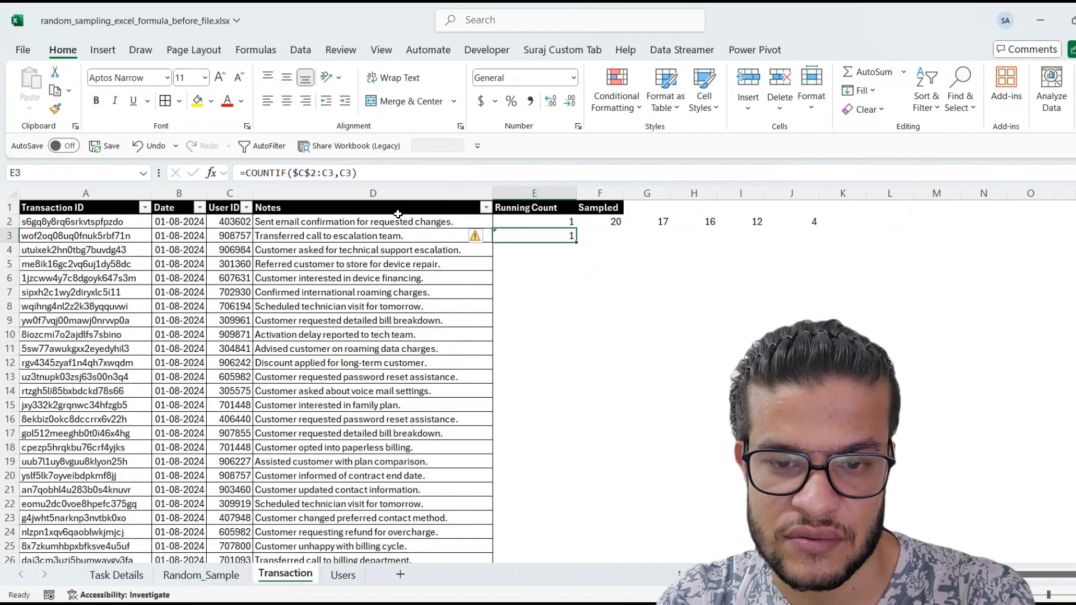
{"action": "key", "text": "Up"}
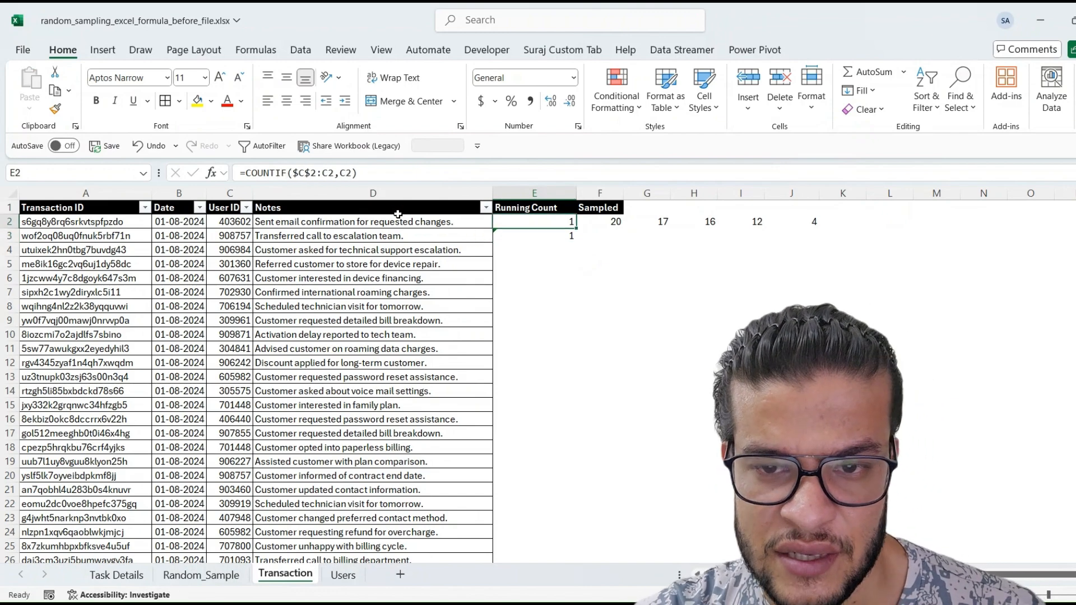
{"action": "key", "text": "Down"}
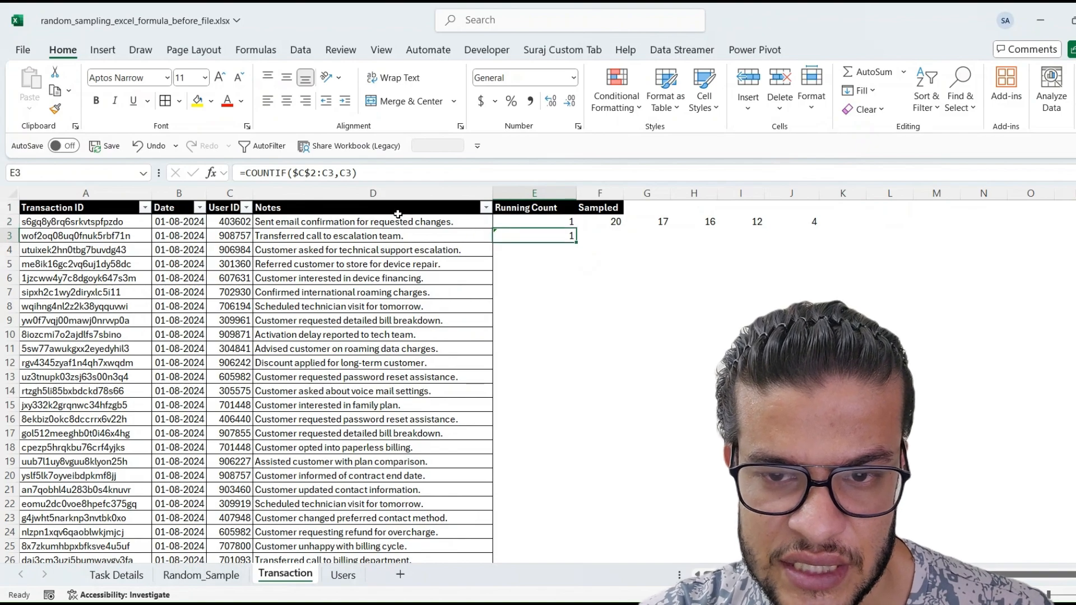
Step: Copy the COUNTIF formula from E3 down the Running Count column to the last data row, E8001
{"action": "key", "text": "ctrl+c"}
{"action": "key", "text": "Left"}
{"action": "key", "text": "ctrl+Down"}
{"action": "key", "text": "Right"}
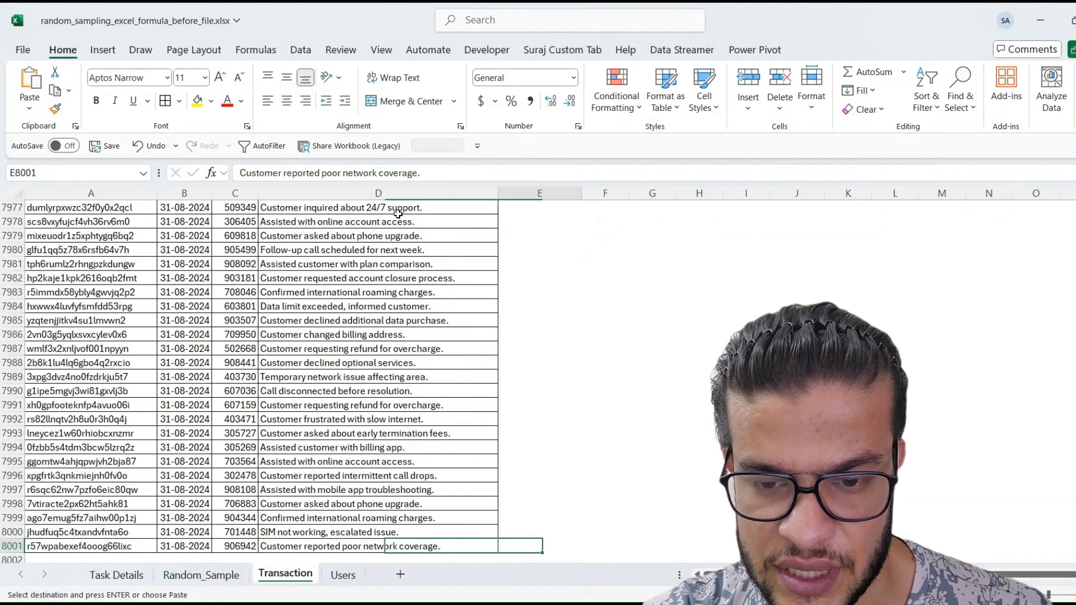
{"action": "key", "text": "ctrl+shift+Up"}
{"action": "key", "text": "shift+Down"}
{"action": "key", "text": "Return"}
{"action": "key", "text": "ctrl+Up"}
{"action": "key", "text": "Down"}
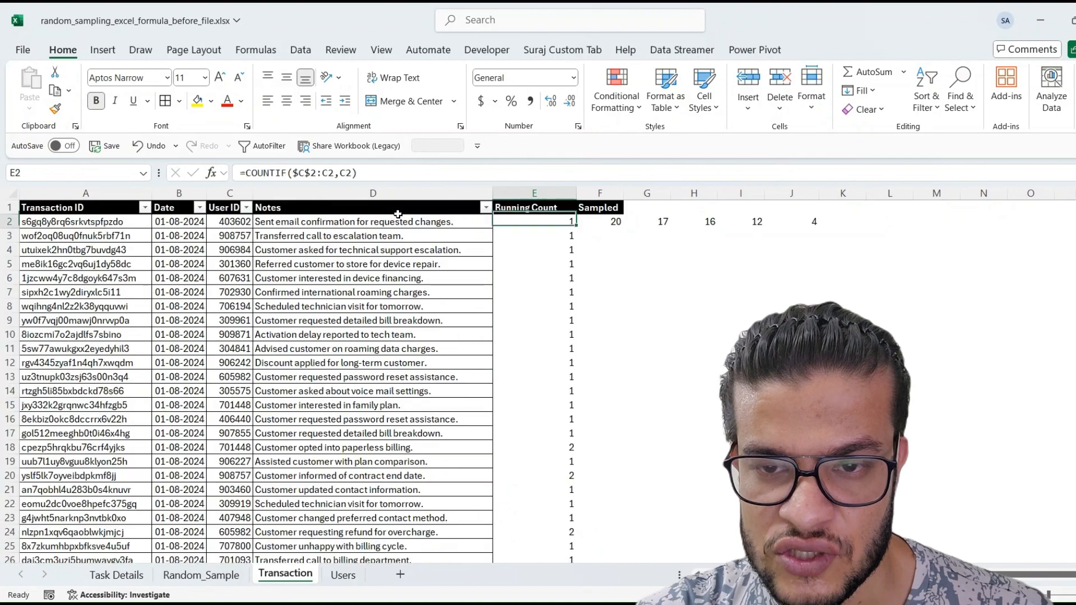
Step: Filter the User ID column to show only the transactions of a single user
{"action": "key", "text": "Down"}
{"action": "key", "text": "Down"}
{"action": "key", "text": "Up"}
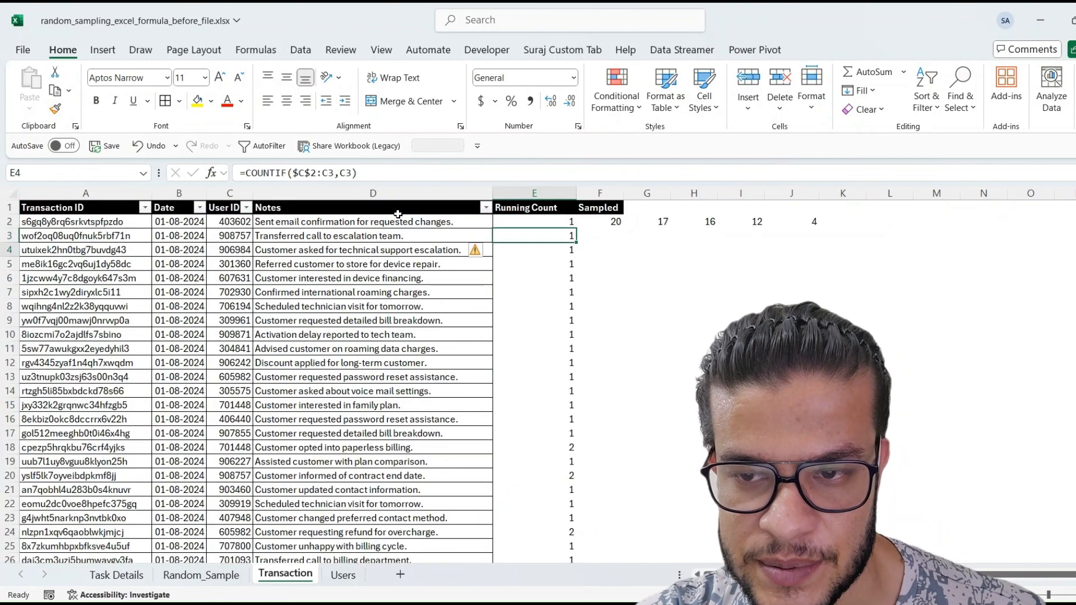
{"action": "key", "text": "Up"}
{"action": "key", "text": "Up"}
{"action": "key", "text": "Left"}
{"action": "key", "text": "Left"}
{"action": "key", "text": "Left"}
{"action": "key", "text": "Up"}
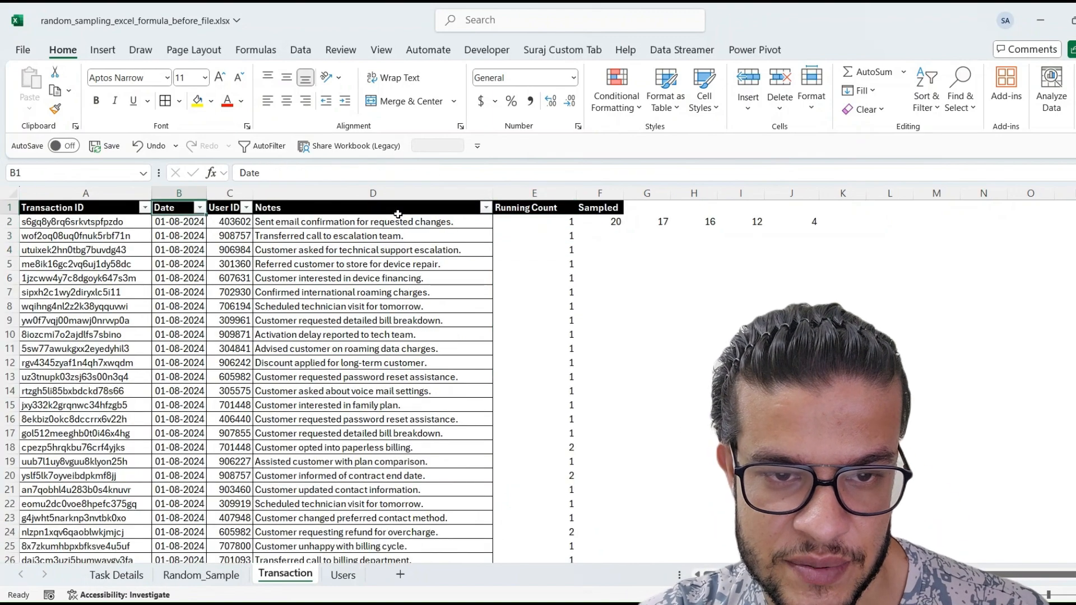
{"action": "key", "text": "Right"}
{"action": "key", "text": "alt+Down"}
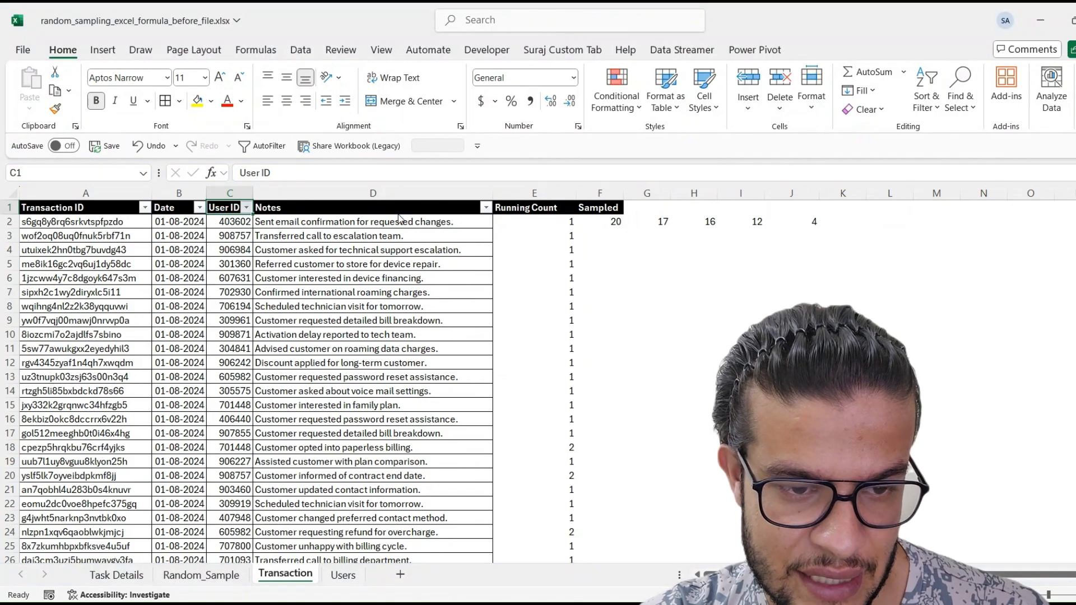
{"action": "key", "text": "Down"}
Step: Check the Running Count from the first to the last filtered row, and reset the filters to show all transactions
{"action": "key", "text": "Right"}
{"action": "key", "text": "Right"}
{"action": "key", "text": "Right"}
{"action": "key", "text": "Down"}
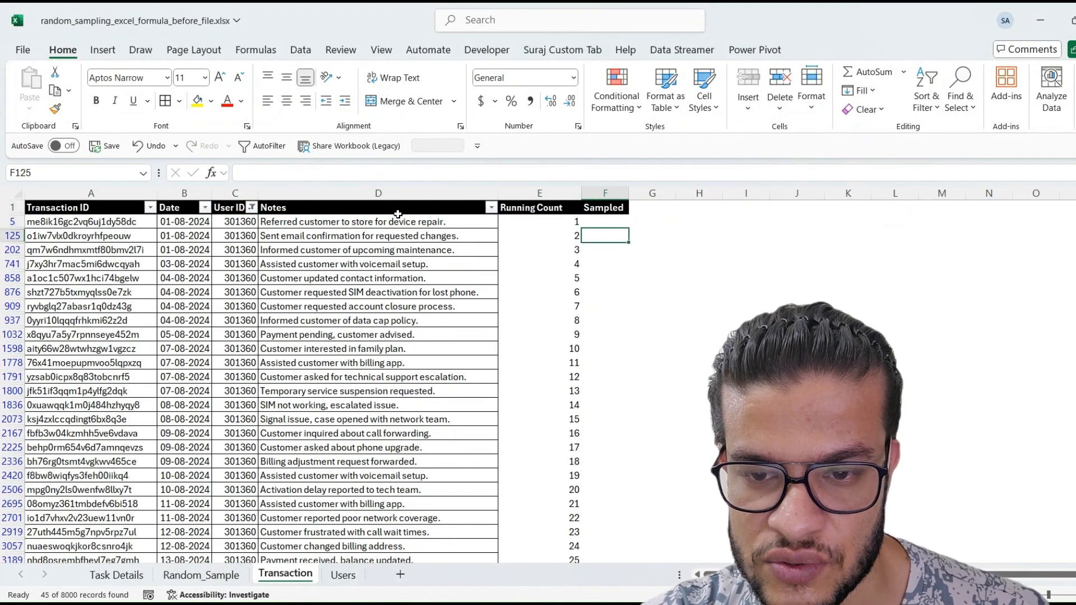
{"action": "key", "text": "Left"}
{"action": "key", "text": "Down"}
{"action": "key", "text": "ctrl+Down"}
{"action": "key", "text": "Up"}
{"action": "key", "text": "ctrl+Up"}
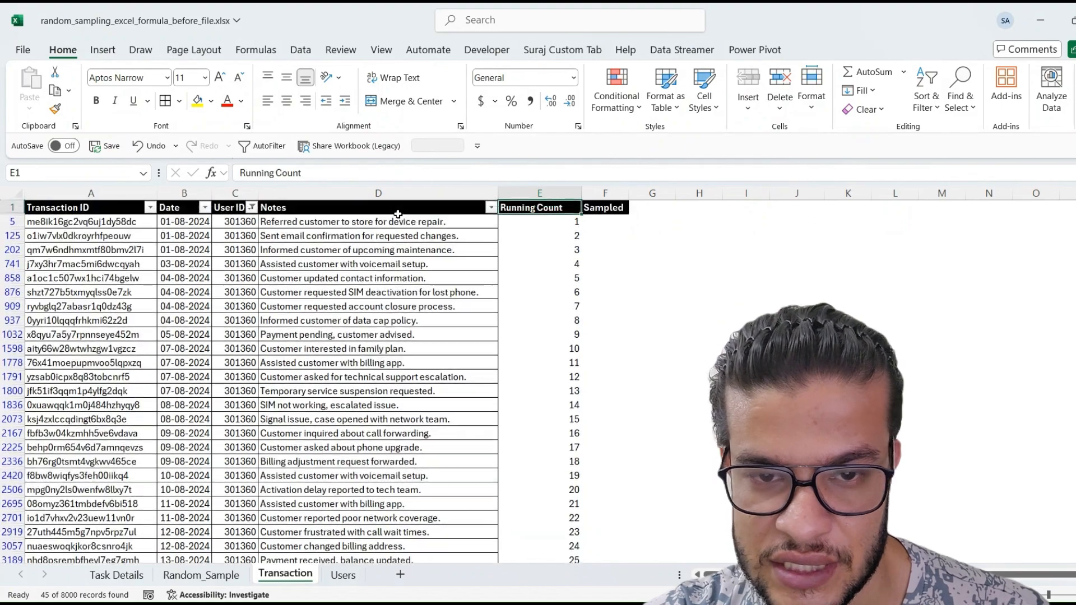
{"action": "key", "text": "Left"}
{"action": "key", "text": "Left"}
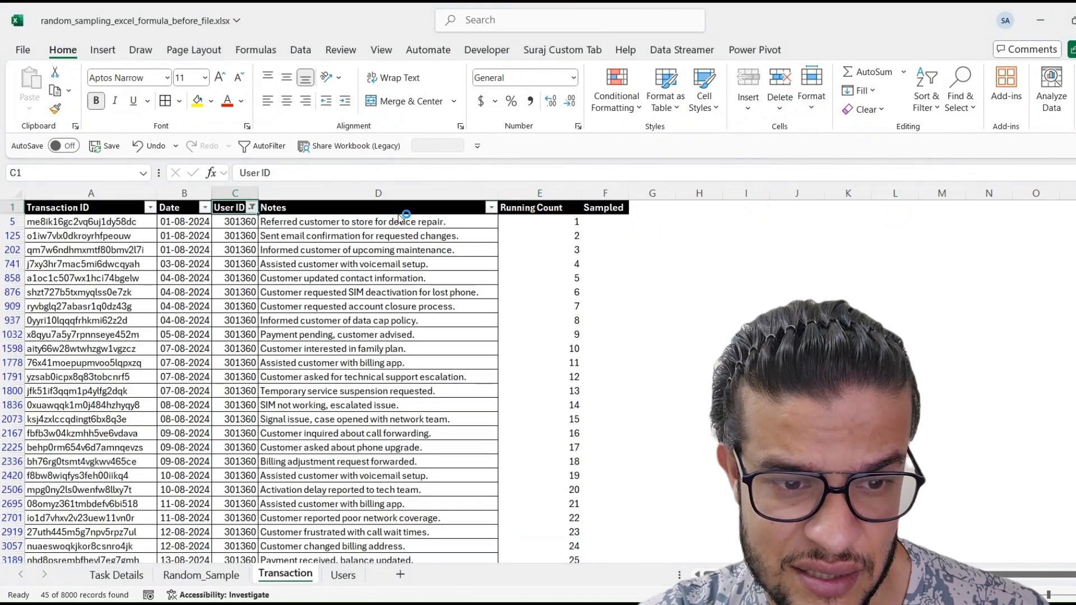
{"action": "key", "text": "ctrl+shift+l"}
{"action": "key", "text": "ctrl+shift+l"}
Step: Wrap the XLOOKUP in F2 in an exact-match HLOOKUP on the running count: =HLOOKUP(E2,XLOOKUP(C2,Users!A:A,Users!F:J),1,FALSE)
{"action": "key", "text": "Right"}
{"action": "key", "text": "Right"}
{"action": "key", "text": "Right"}
{"action": "key", "text": "Down"}
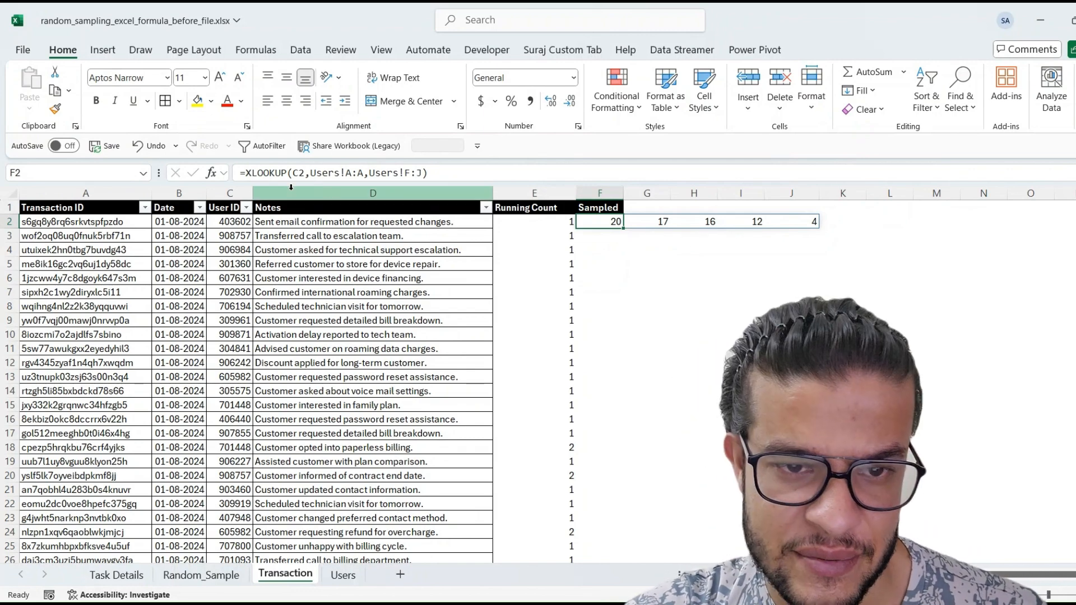
{"action": "left_click", "coordinate": [253, 178]}
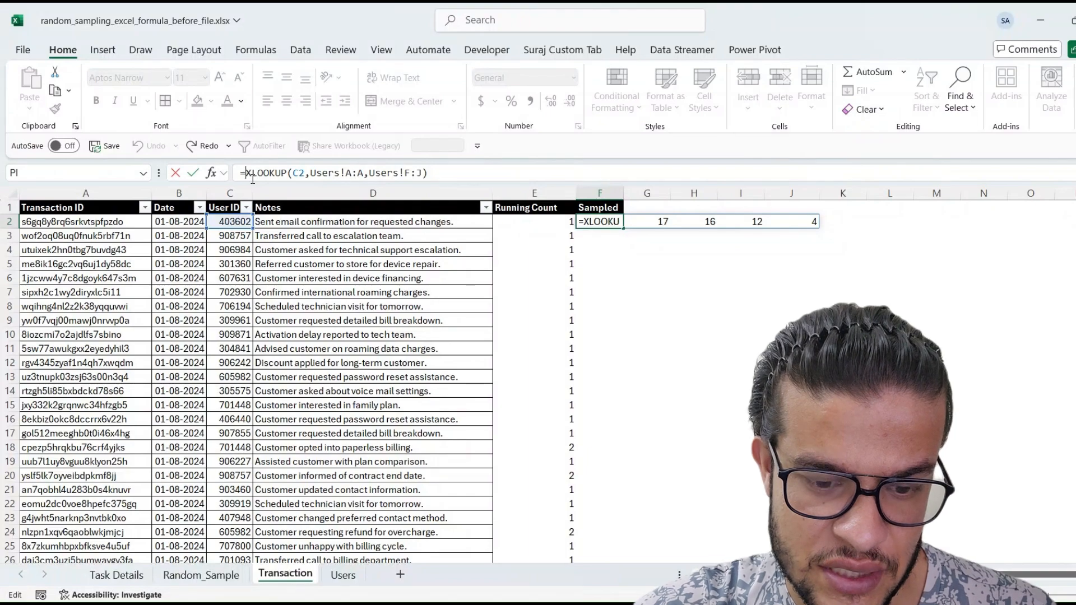
{"action": "type", "text": "HLOOKUP("}
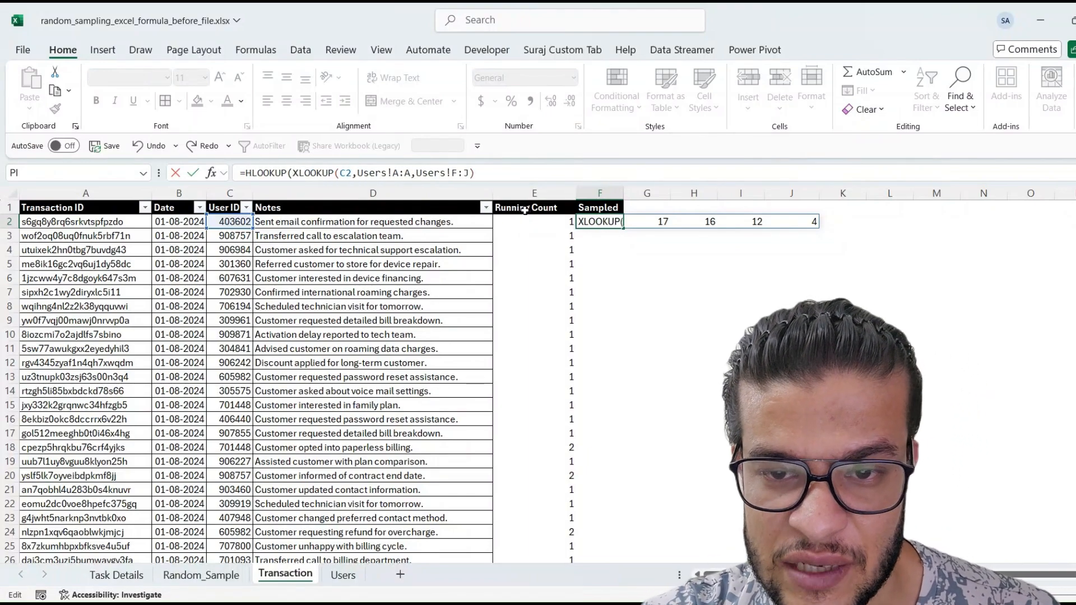
{"action": "left_click", "coordinate": [528, 223]}
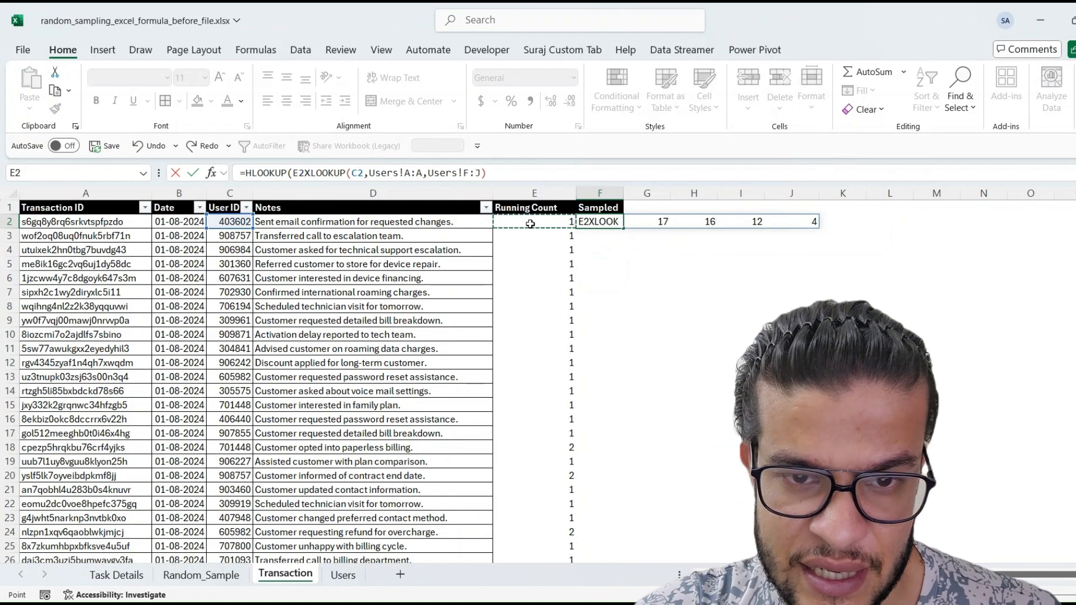
{"action": "type", "text": ","}
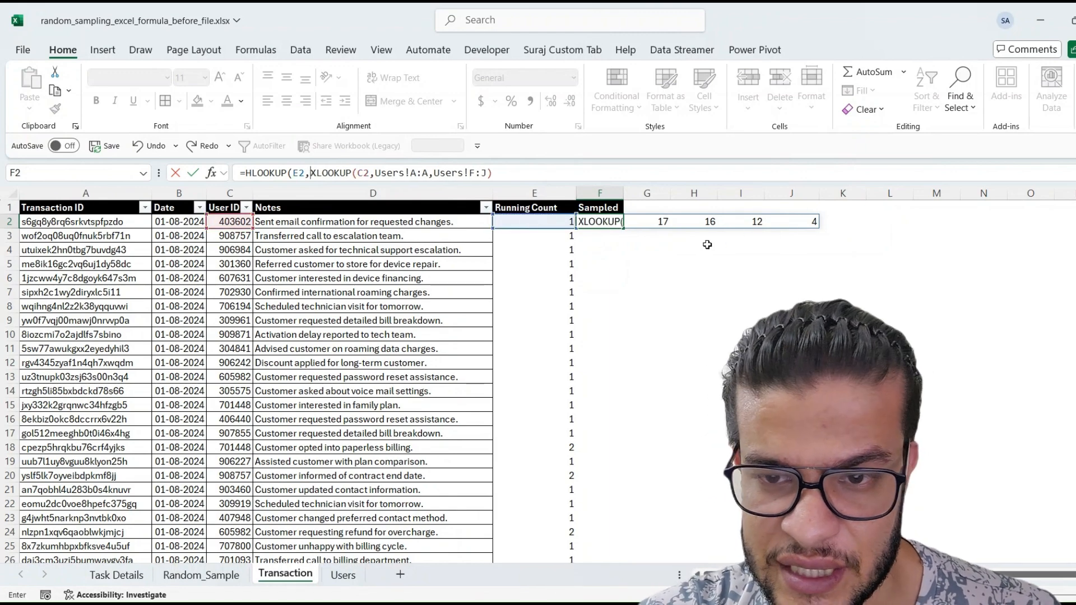
{"action": "left_click", "coordinate": [521, 170]}
{"action": "type", "text": ","}
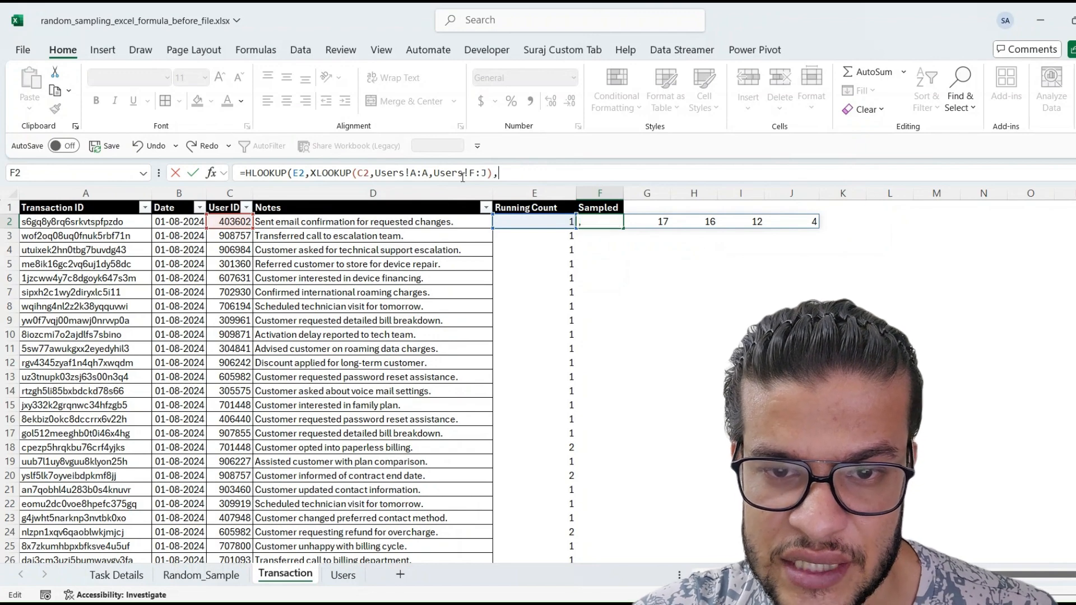
{"action": "type", "text": "1,"}
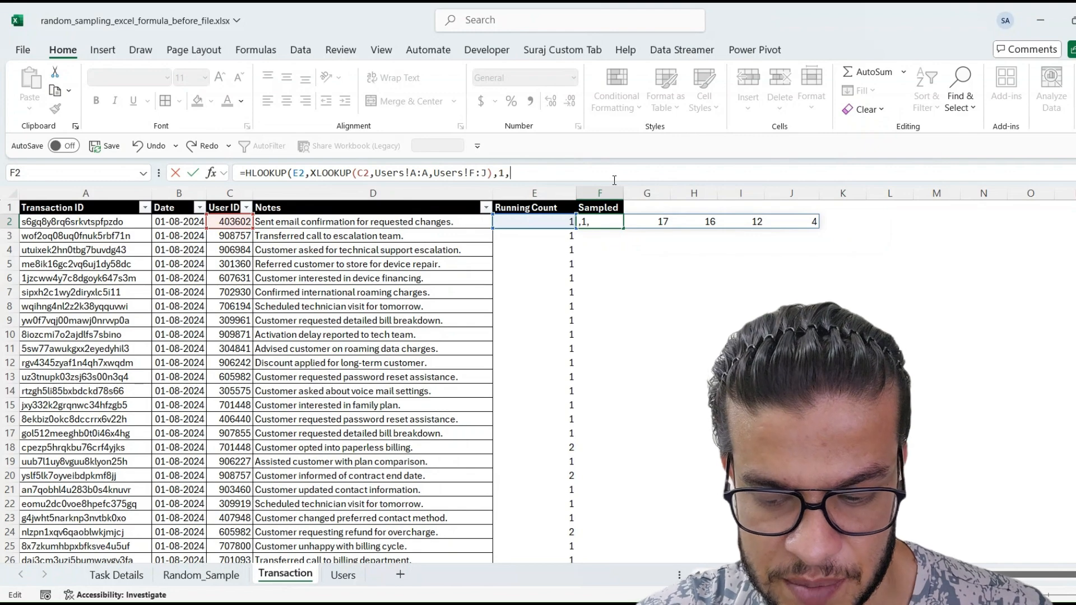
{"action": "type", "text": "FALSE"}
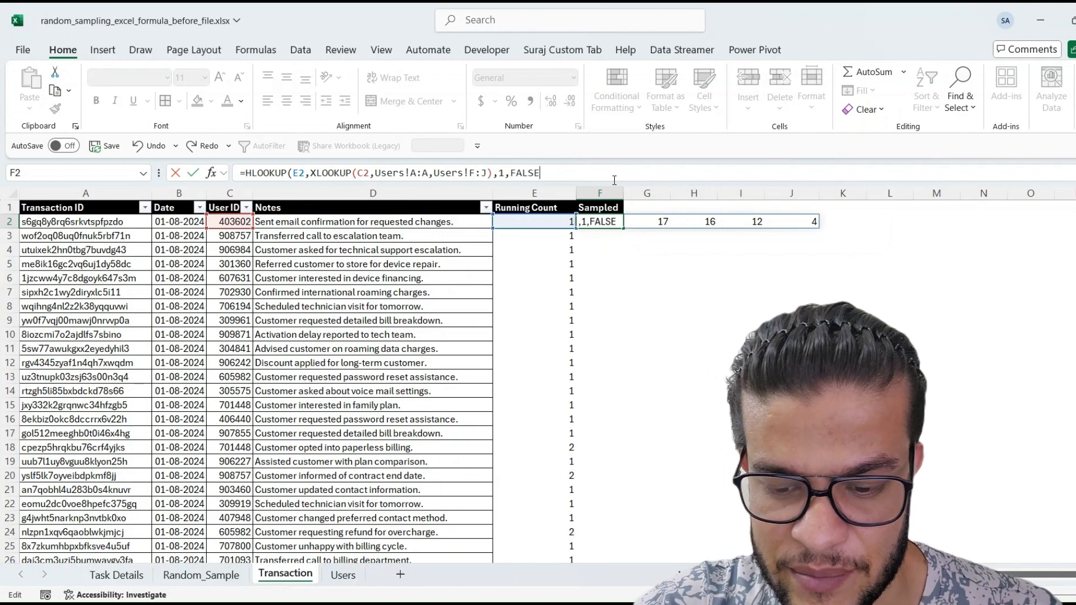
{"action": "key", "text": "Return"}
{"action": "key", "text": "Up"}
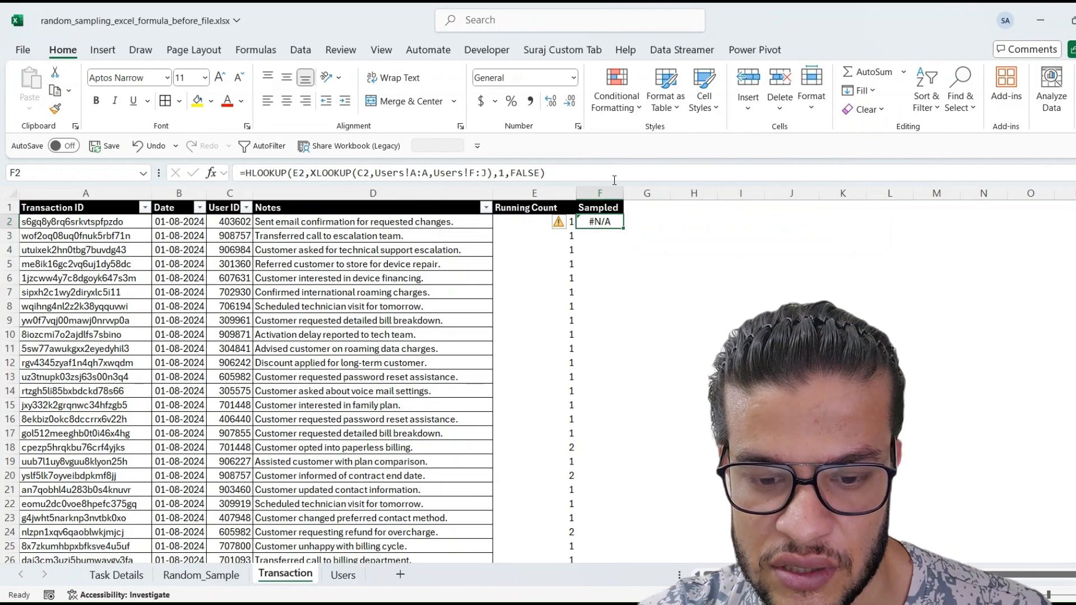
Step: Wrap the F2 lookup in an IFERROR that returns "Not Selected": =IFERROR(HLOOKUP(E2,XLOOKUP(C2,Users!A:A,Users!F:J),1,FALSE),"Not Selected")
{"action": "left_click", "coordinate": [245, 175]}
{"action": "type", "text": "IFERROR("}
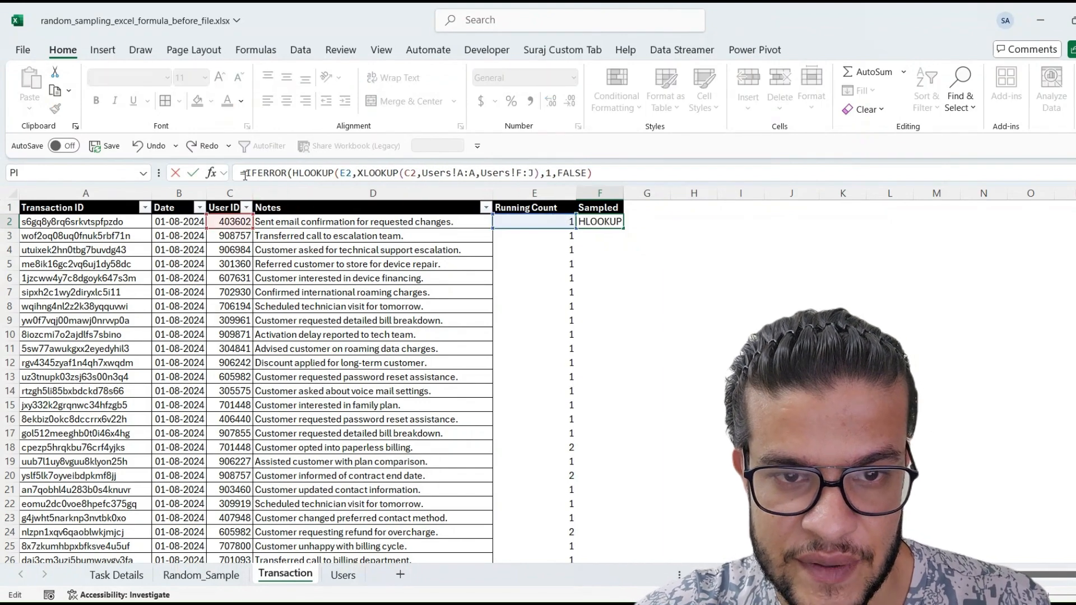
{"action": "left_click", "coordinate": [630, 170]}
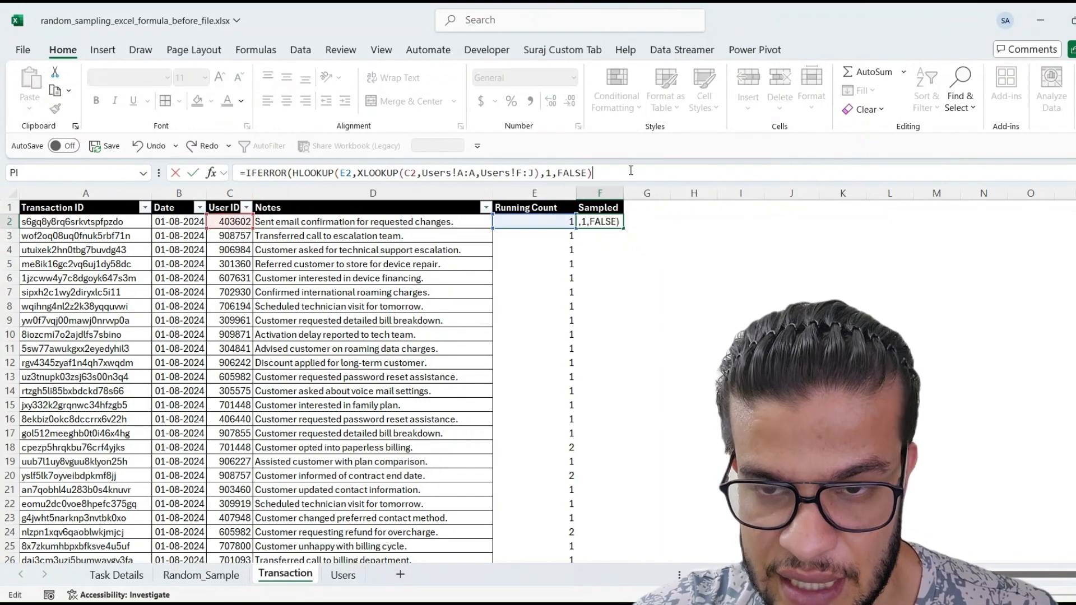
{"action": "type", "text": ","}
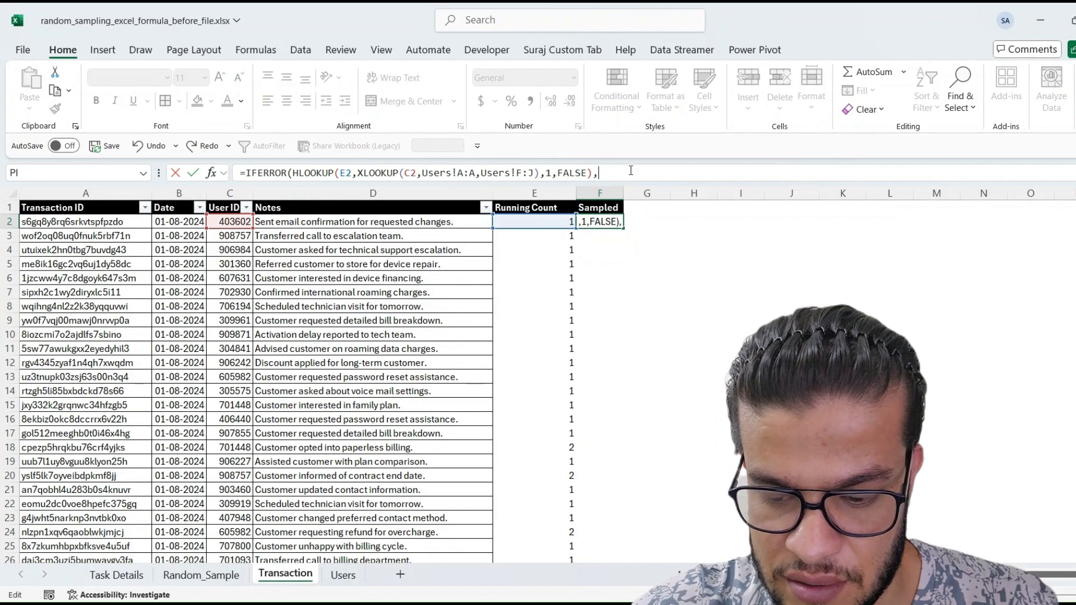
{"action": "type", "text": "\"Not"}
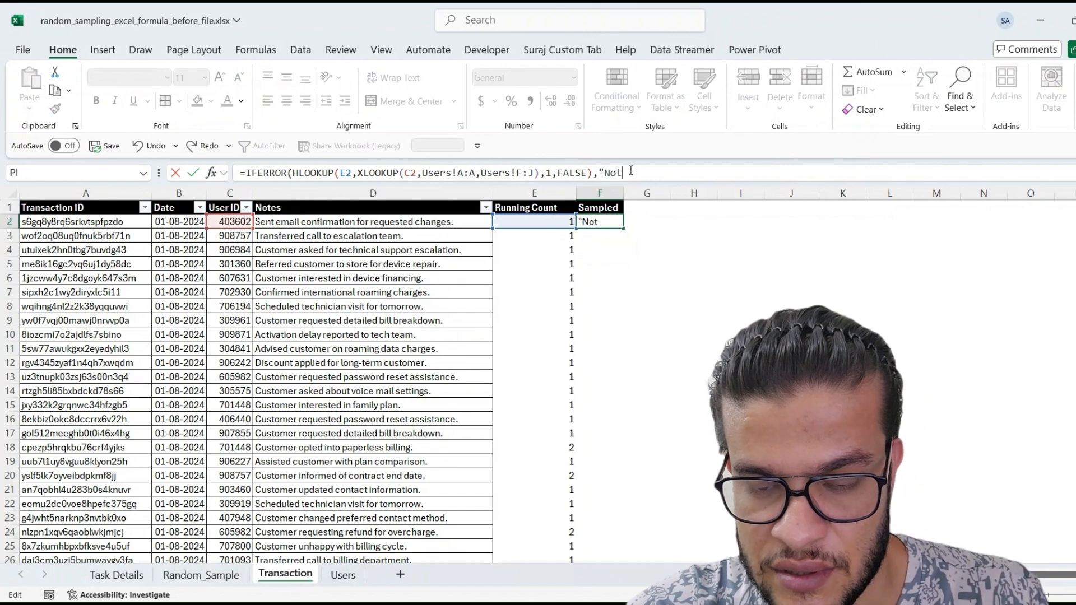
{"action": "type", "text": "elected\""}
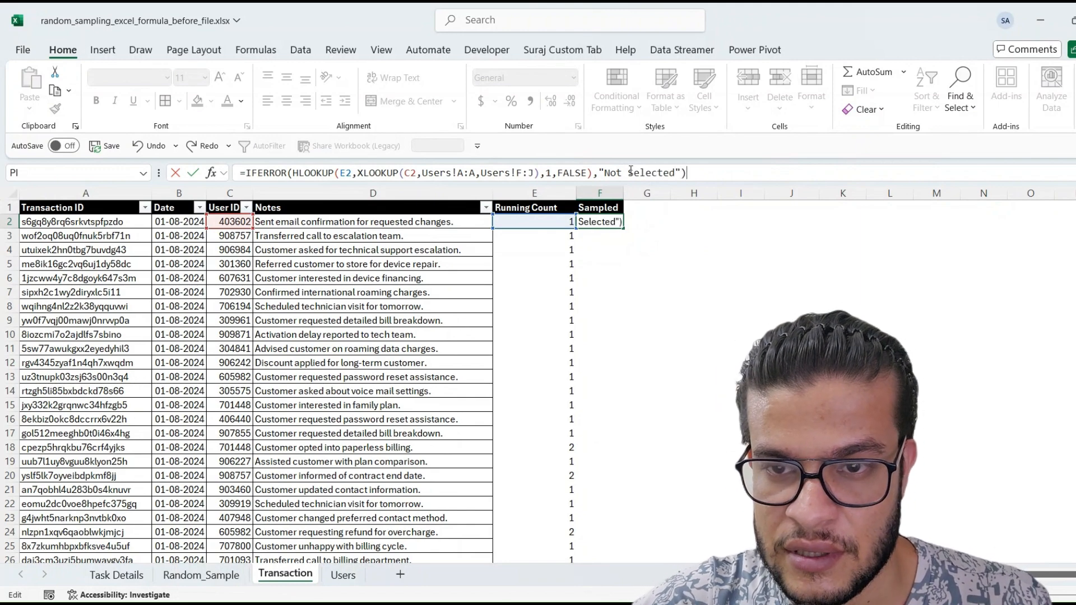
{"action": "key", "text": "ctrl+Return"}
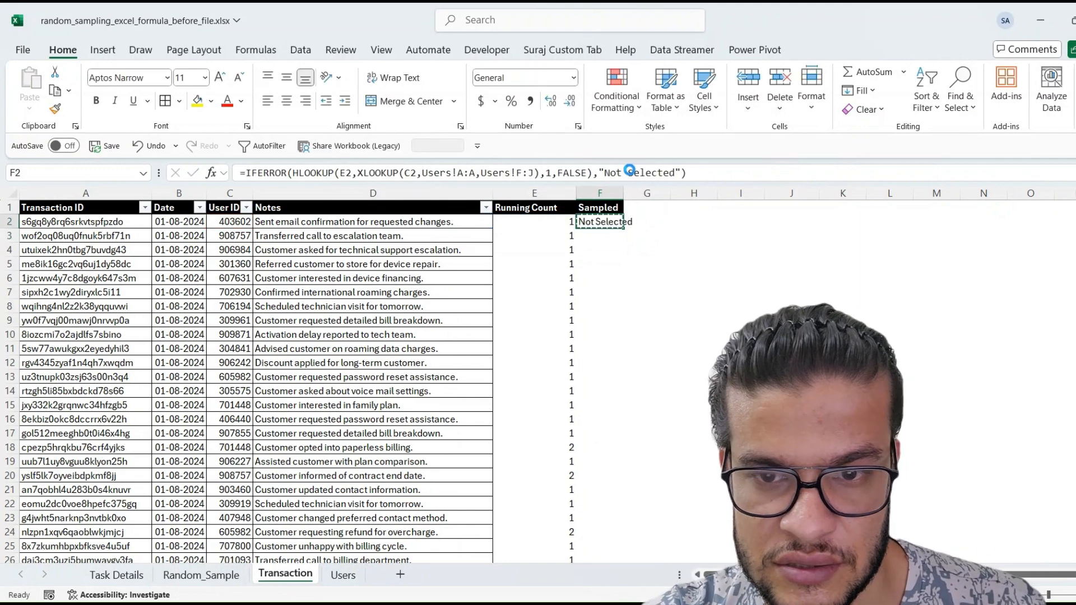
Step: Copy the IFERROR formula from F2 down the Sampled column to the last data row, F8001
{"action": "key", "text": "Left"}
{"action": "key", "text": "Left"}
{"action": "key", "text": "ctrl+Down"}
{"action": "key", "text": "Right"}
{"action": "key", "text": "Right"}
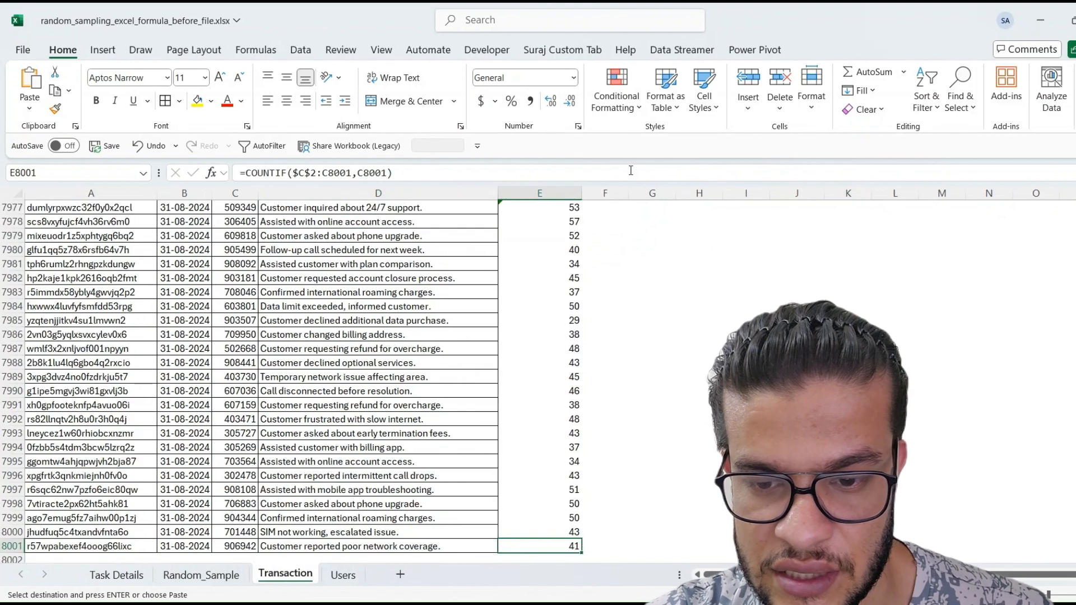
{"action": "key", "text": "ctrl+v"}
{"action": "key", "text": "ctrl+shift+Up"}
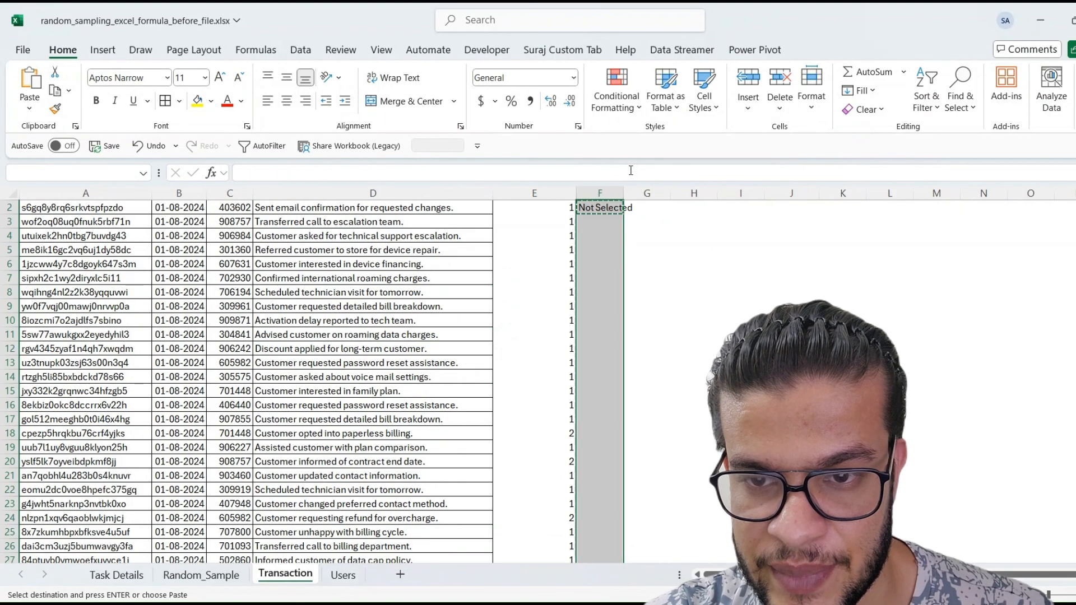
{"action": "key", "text": "Return"}
{"action": "key", "text": "ctrl+Up"}
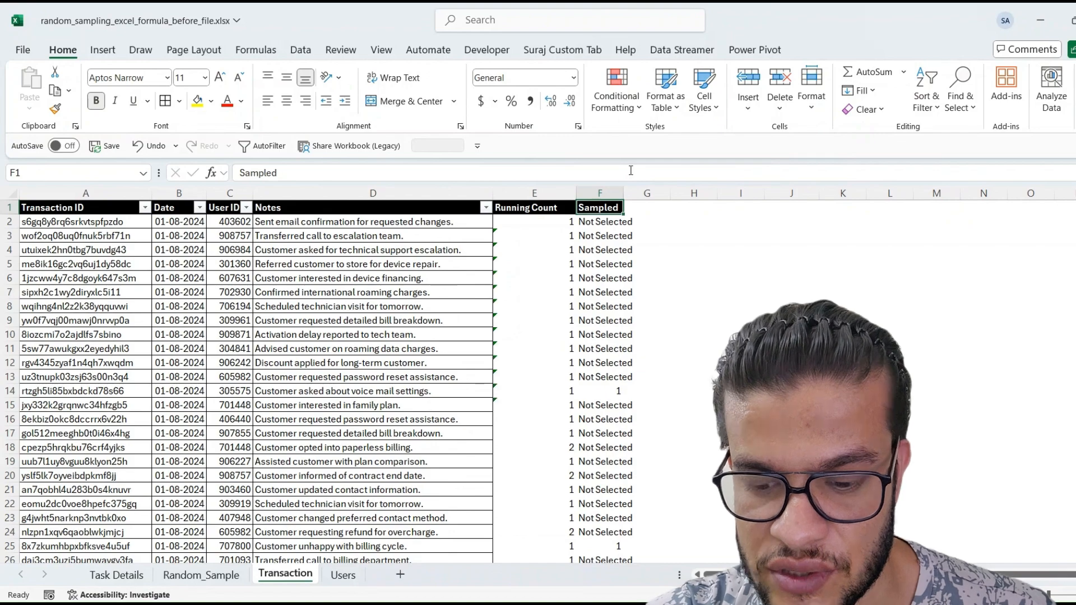
Step: Extend the filter over all columns A to F and filter Sampled to hide the "Not Selected" rows
{"action": "key", "text": "ctrl+shift+Down"}
{"action": "key", "text": "ctrl+shift+Left"}
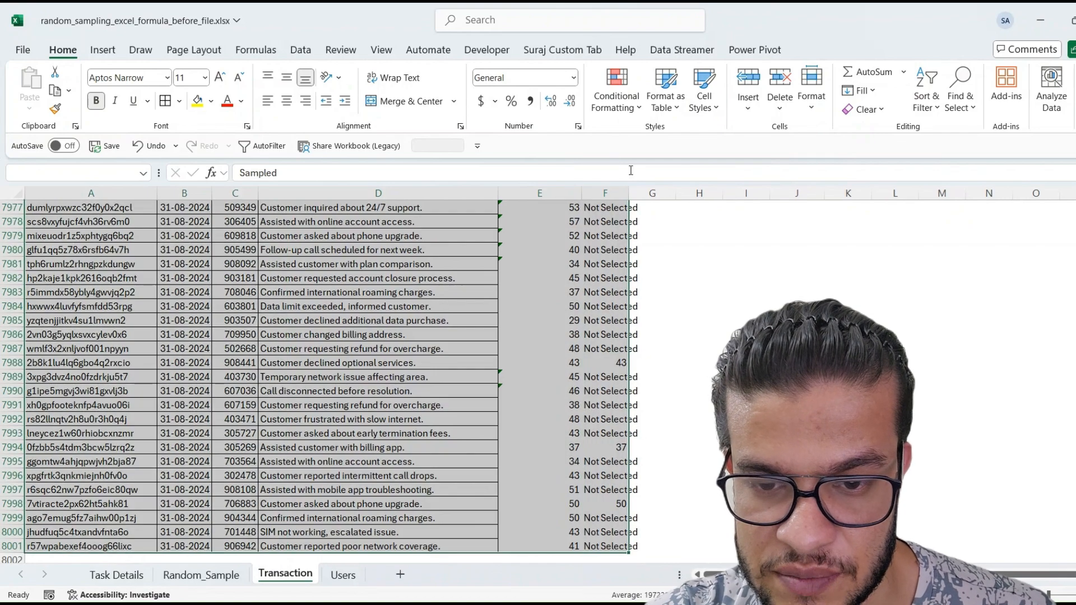
{"action": "key", "text": "ctrl+Up"}
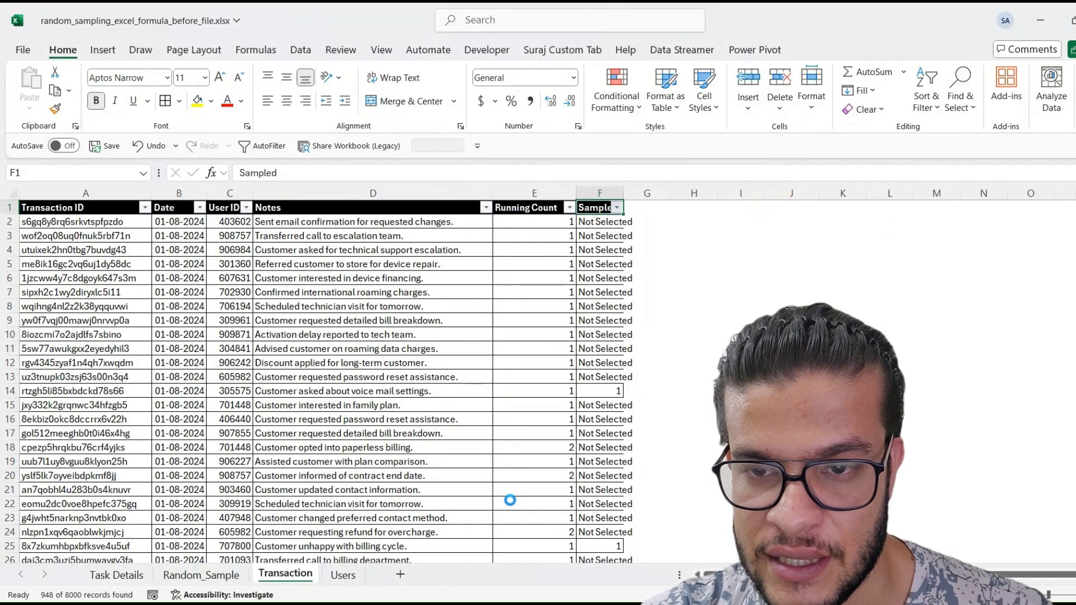
{"action": "key", "text": "Down"}
{"action": "key", "text": "Up"}
Step: Copy the filtered transactions in columns A to F, headers included, into the Random_Sample sheet starting at A1
{"action": "key", "text": "ctrl+Left"}
{"action": "key", "text": "ctrl+shift+Right"}
{"action": "key", "text": "ctrl+shift+Down"}
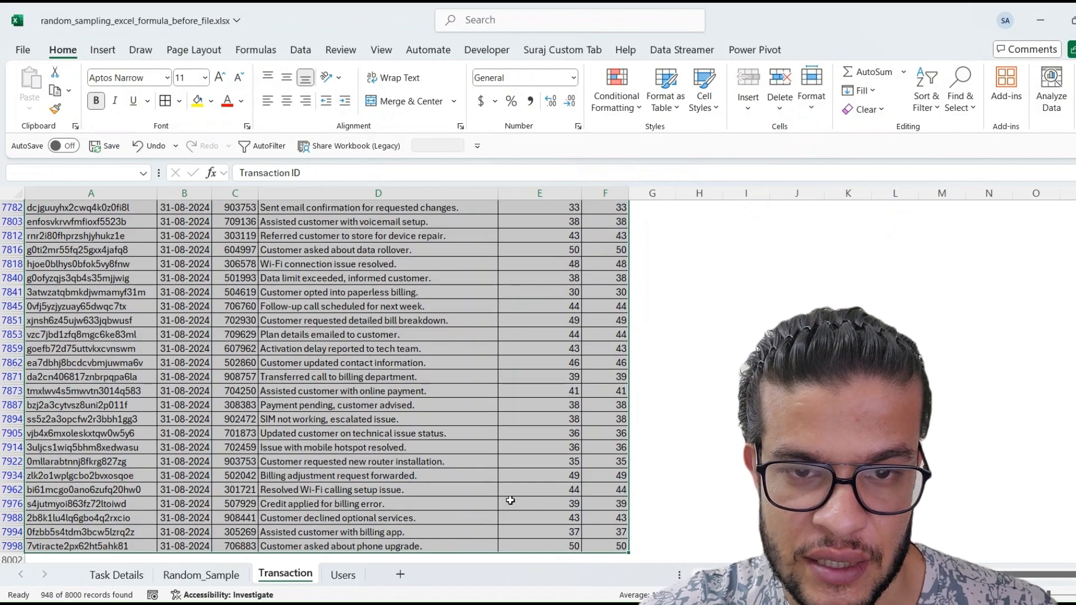
{"action": "key", "text": "ctrl+Home"}
{"action": "key", "text": "ctrl+shift+Right"}
{"action": "key", "text": "ctrl+shift+Down"}
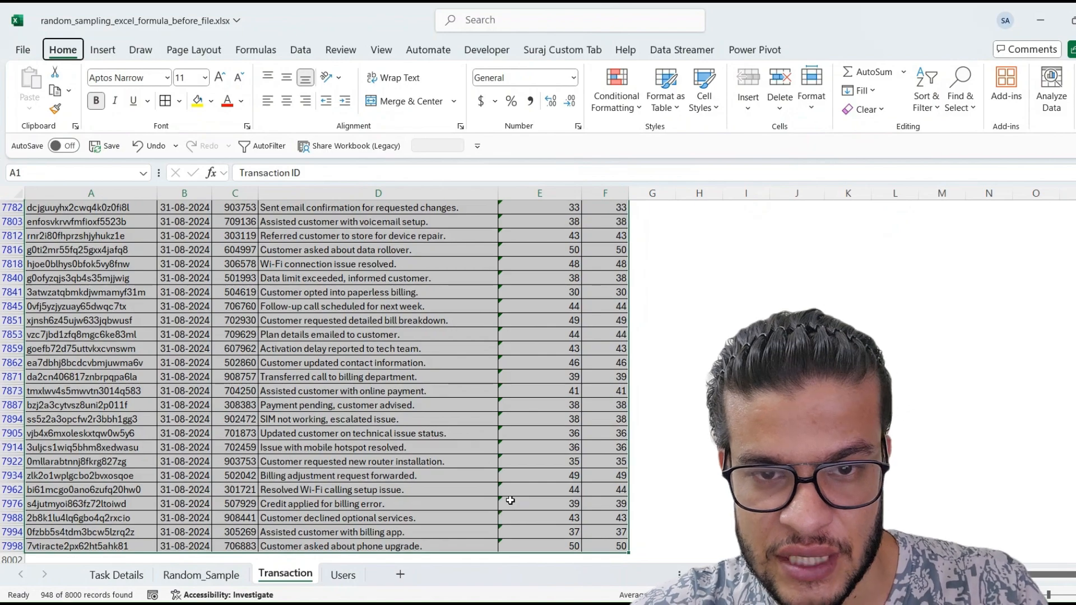
{"action": "key", "text": "ctrl+Home"}
{"action": "key", "text": "ctrl+shift+Right"}
{"action": "key", "text": "ctrl+shift+Down"}
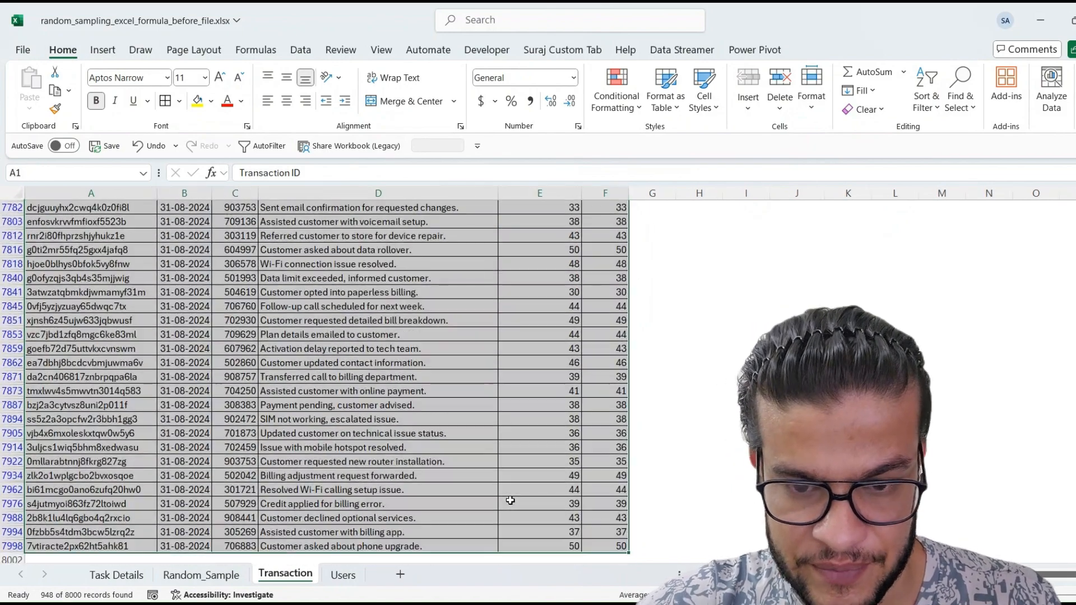
{"action": "key", "text": "ctrl+BackSpace"}
{"action": "key", "text": "ctrl+c"}
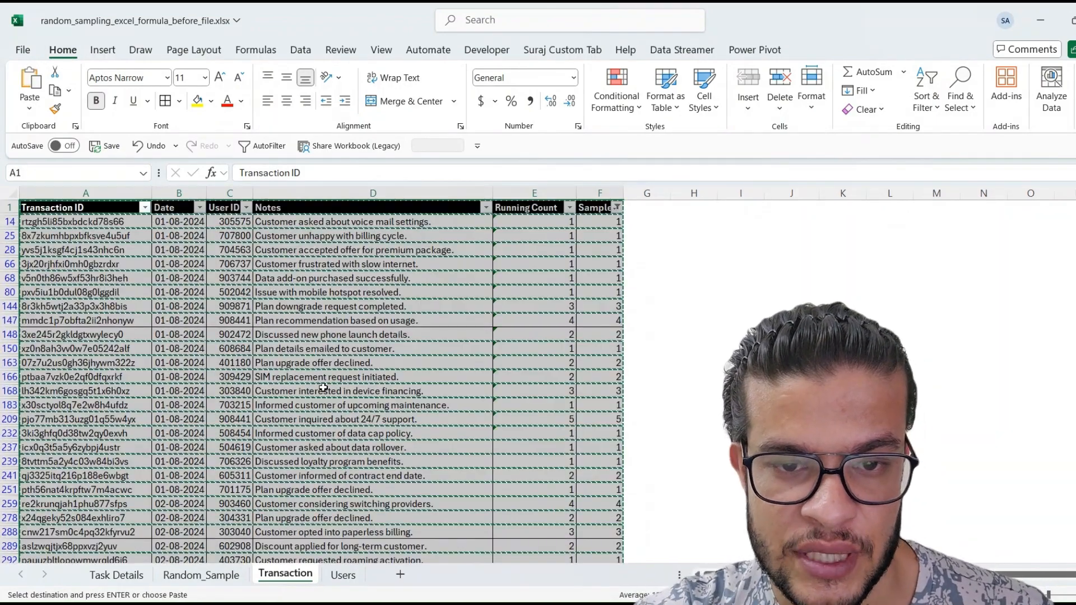
{"action": "left_click", "coordinate": [197, 577]}
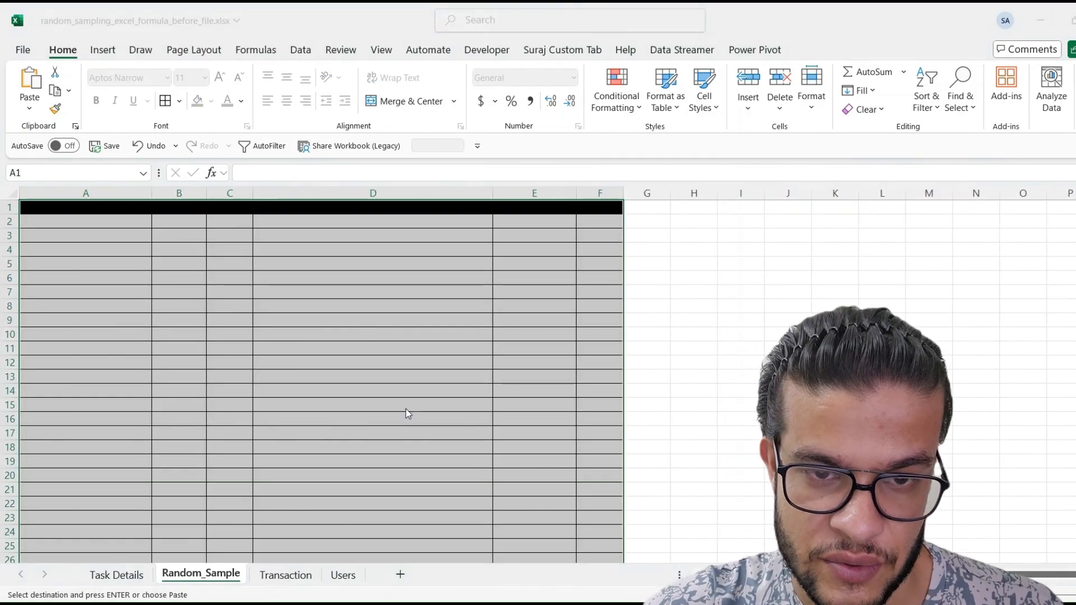
Step: Add filters to the Random_Sample headers and sort the table by User ID in ascending order
{"action": "key", "text": "Left"}
{"action": "key", "text": "Right"}
{"action": "key", "text": "Right"}
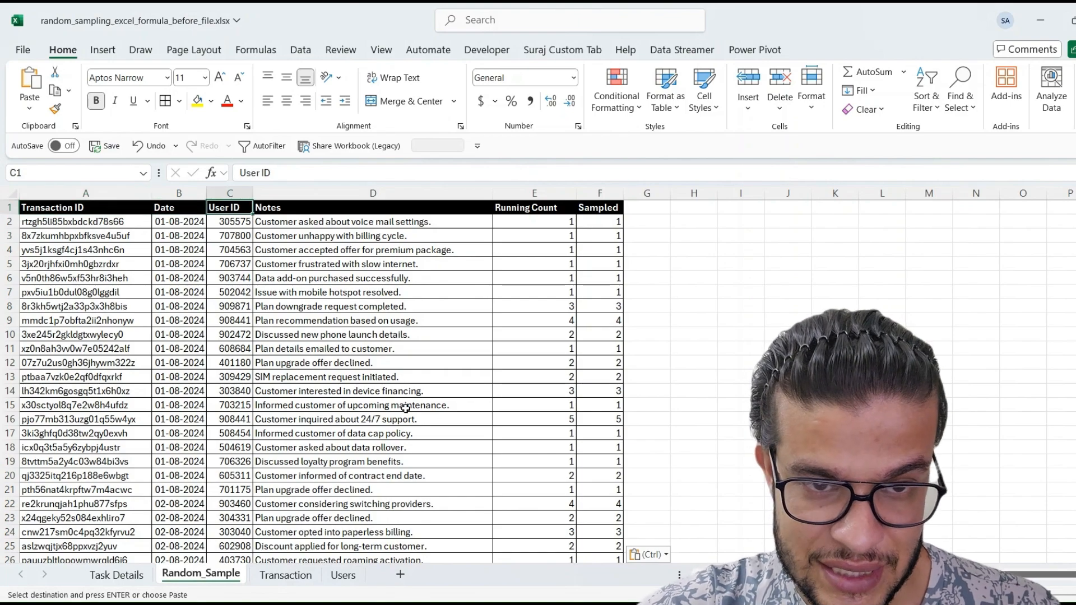
{"action": "key", "text": "Escape"}
{"action": "key", "text": "ctrl+shift+l"}
{"action": "key", "text": "Down"}
{"action": "key", "text": "Up"}
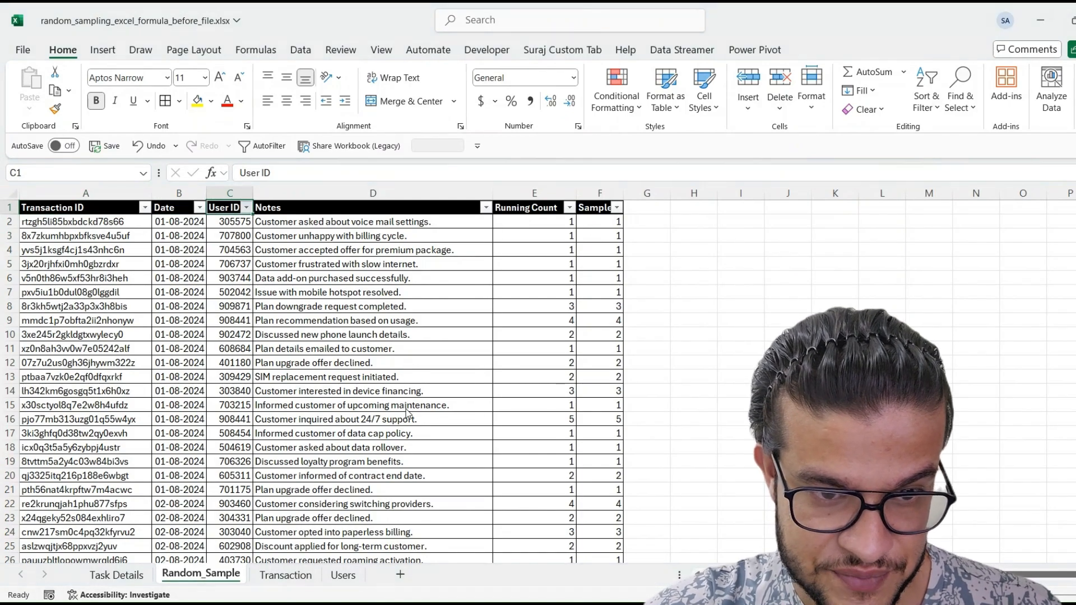
{"action": "key", "text": "Down"}
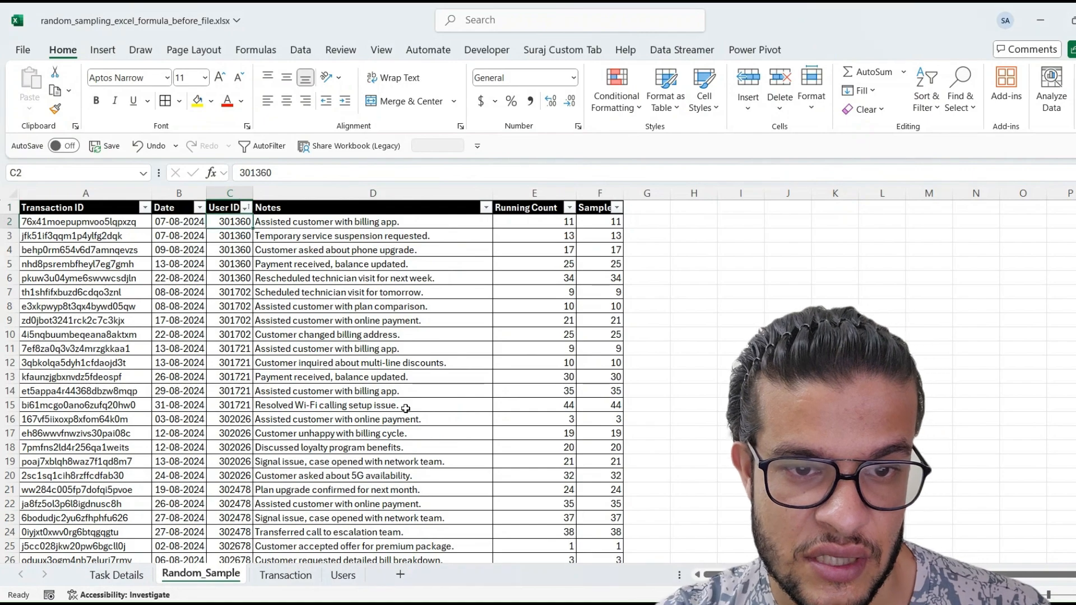
Step: Check the Running Count and Sampled values of the first user's transactions in rows 2 to 6
{"action": "key", "text": "shift+Down"}
{"action": "key", "text": "shift+Down"}
{"action": "key", "text": "shift+Down"}
{"action": "key", "text": "shift+Down"}
{"action": "key", "text": "shift+Right"}
{"action": "key", "text": "shift+Right"}
{"action": "key", "text": "shift+Right"}
{"action": "key", "text": "shift+Right"}
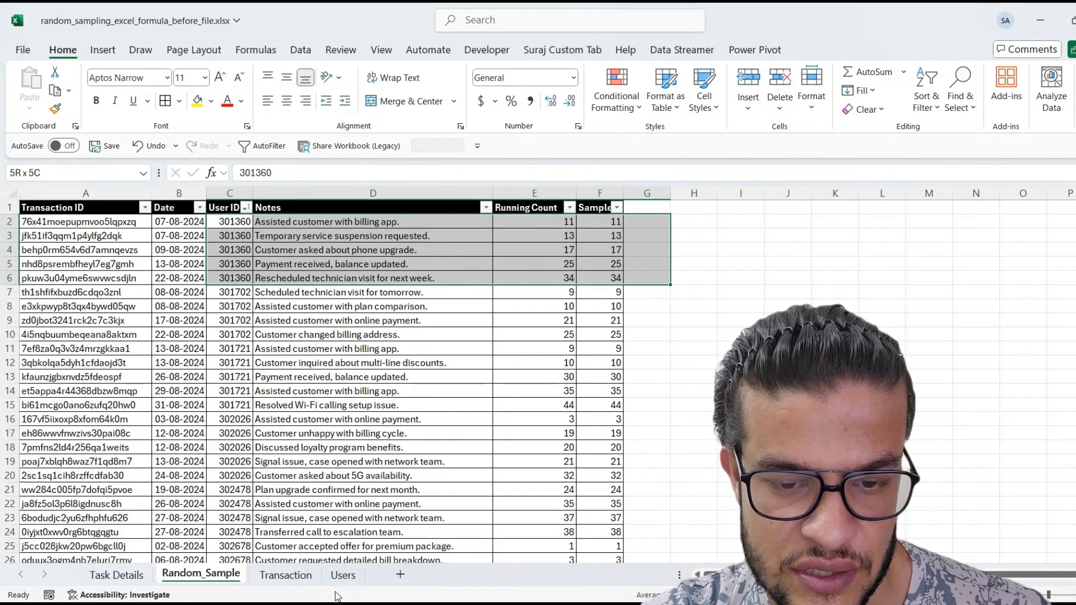
Step: Add filters to the Users sheet and filter User ID to the first user listed in Random_Sample
{"action": "left_click", "coordinate": [342, 577]}
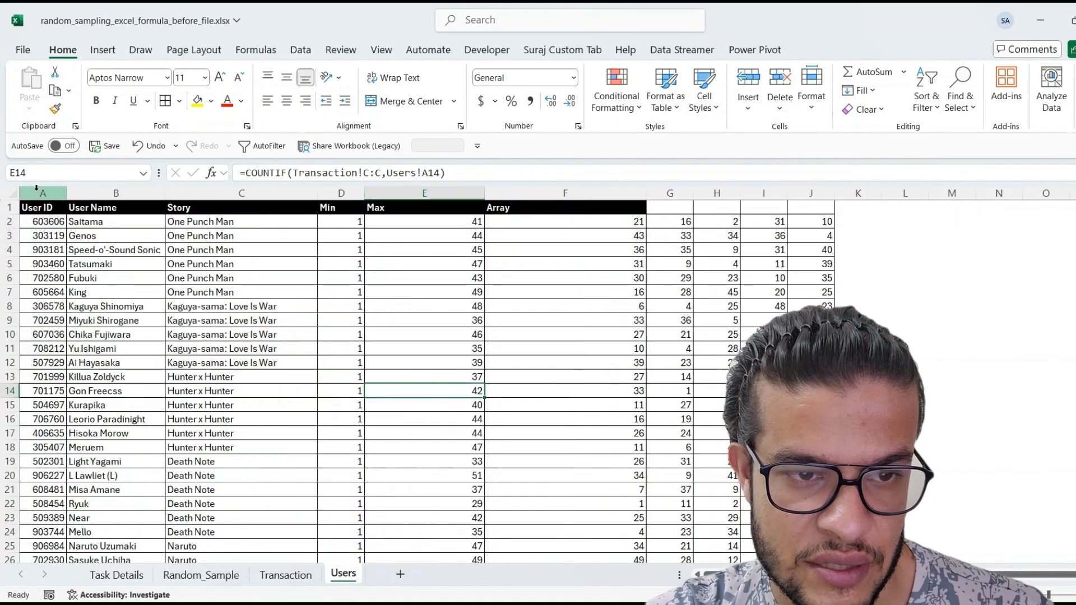
{"action": "left_click", "coordinate": [44, 209]}
{"action": "key", "text": "ctrl+shift+l"}
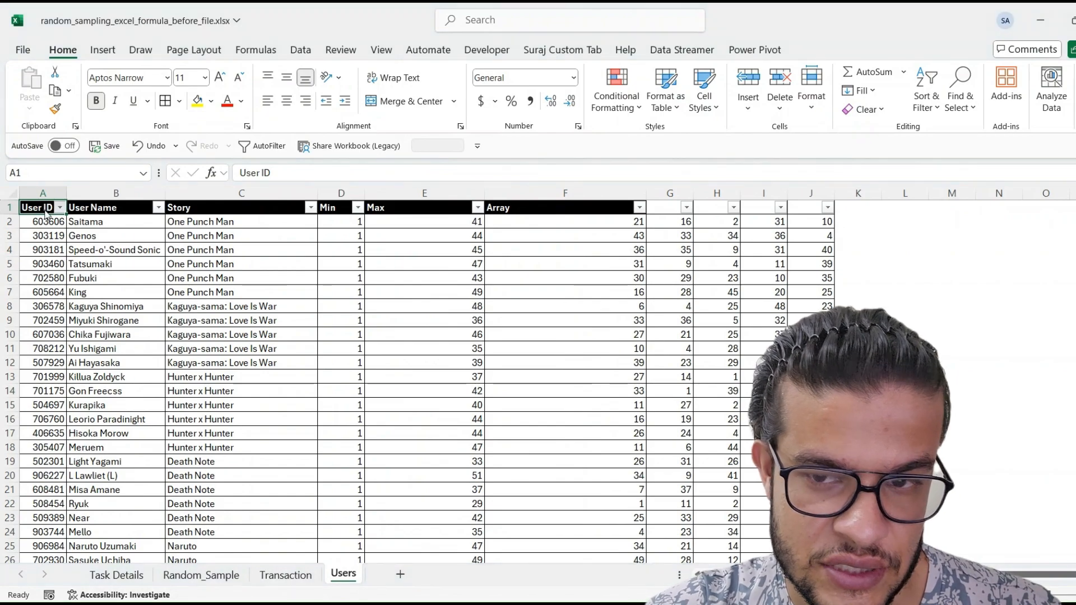
{"action": "key", "text": "Down"}
Step: Check that user's Max value and random numbers in columns F to J, and remove the filters from the Users sheet
{"action": "key", "text": "Right"}
{"action": "key", "text": "Right"}
{"action": "key", "text": "Right"}
{"action": "key", "text": "Right"}
{"action": "key", "text": "Right"}
{"action": "key", "text": "Right"}
{"action": "key", "text": "Right"}
{"action": "key", "text": "Right"}
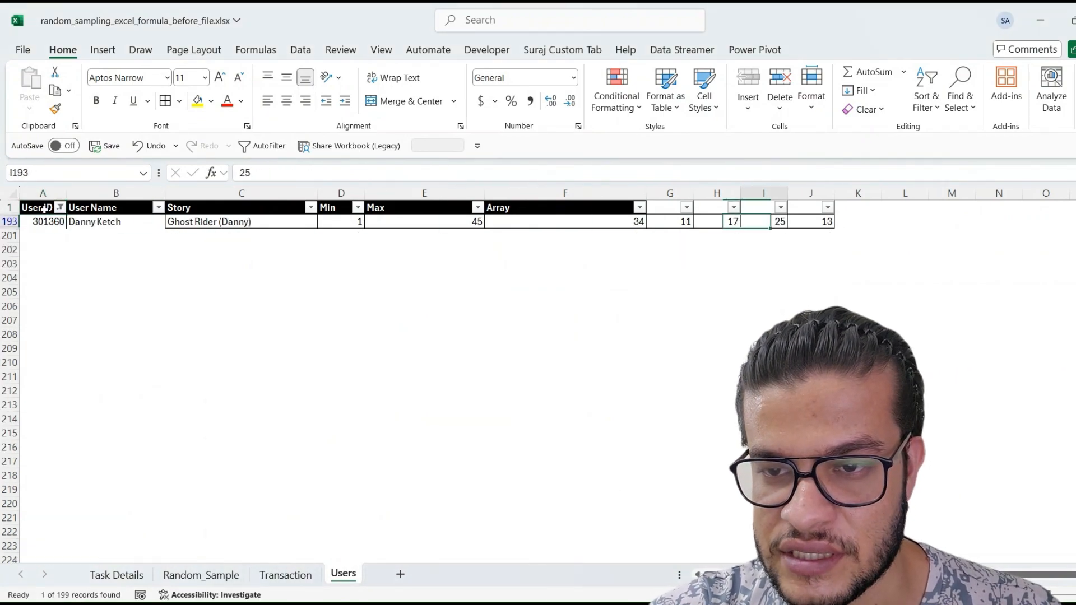
{"action": "key", "text": "Right"}
{"action": "key", "text": "Left"}
{"action": "key", "text": "Left"}
{"action": "key", "text": "Left"}
{"action": "key", "text": "Left"}
{"action": "key", "text": "Left"}
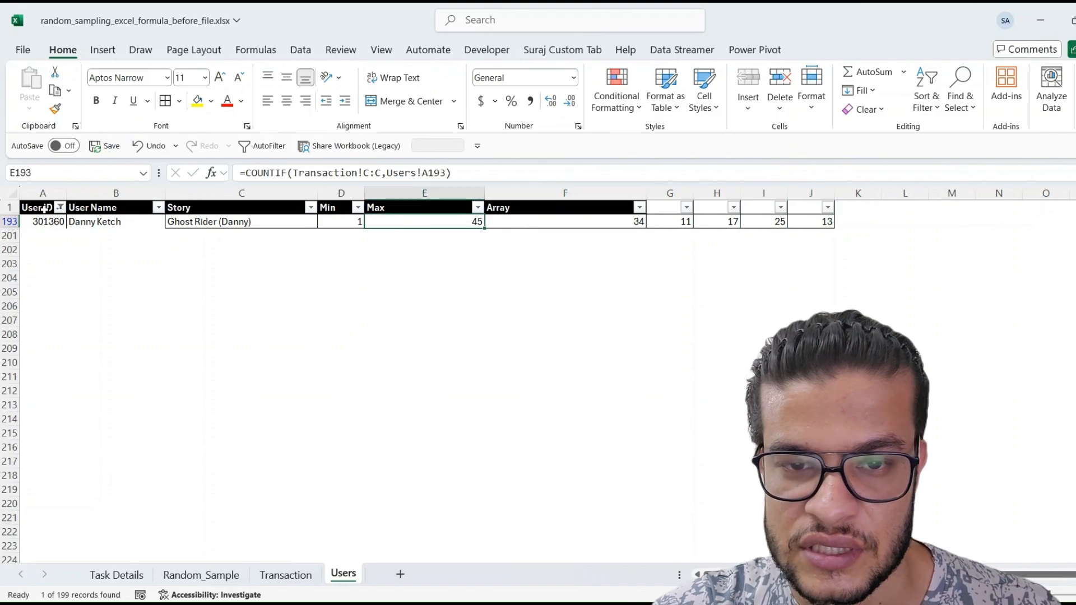
{"action": "key", "text": "Left"}
{"action": "left_click", "coordinate": [43, 209]}
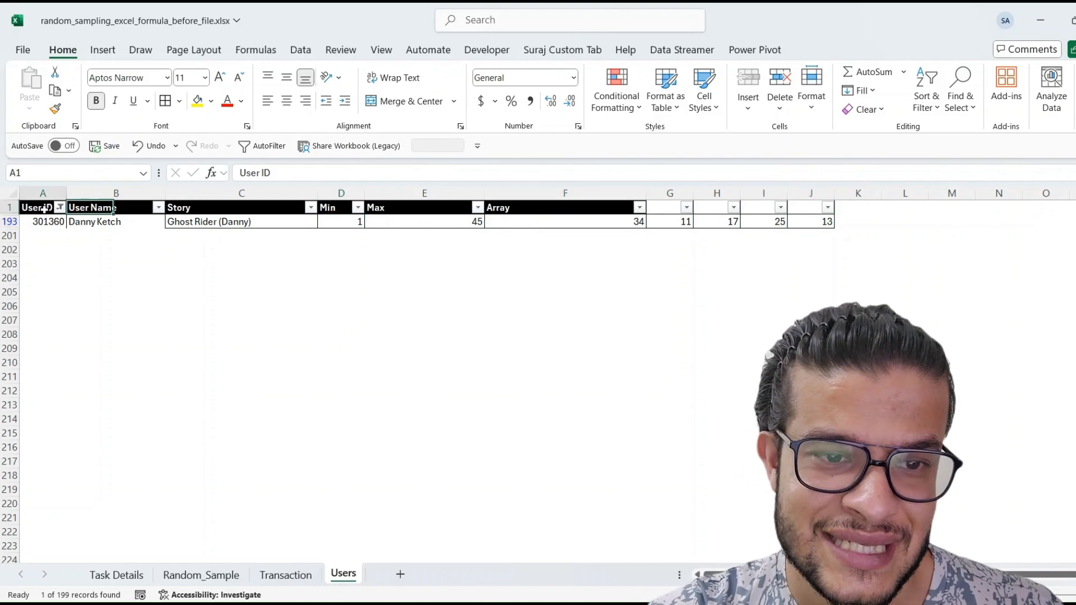
{"action": "key", "text": "ctrl+shift+l"}
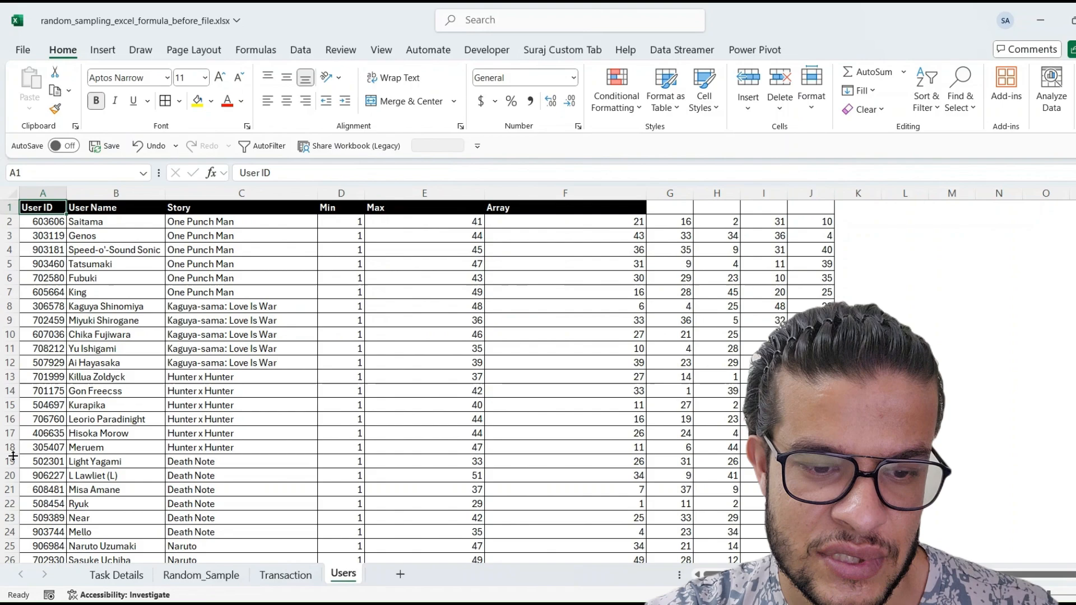
Step: Return to the Transaction ID header in cell A1 of the Random_Sample sheet
{"action": "left_click", "coordinate": [181, 577]}
{"action": "left_click", "coordinate": [277, 359]}
{"action": "key", "text": "ctrl+Up"}
{"action": "key", "text": "ctrl+Left"}
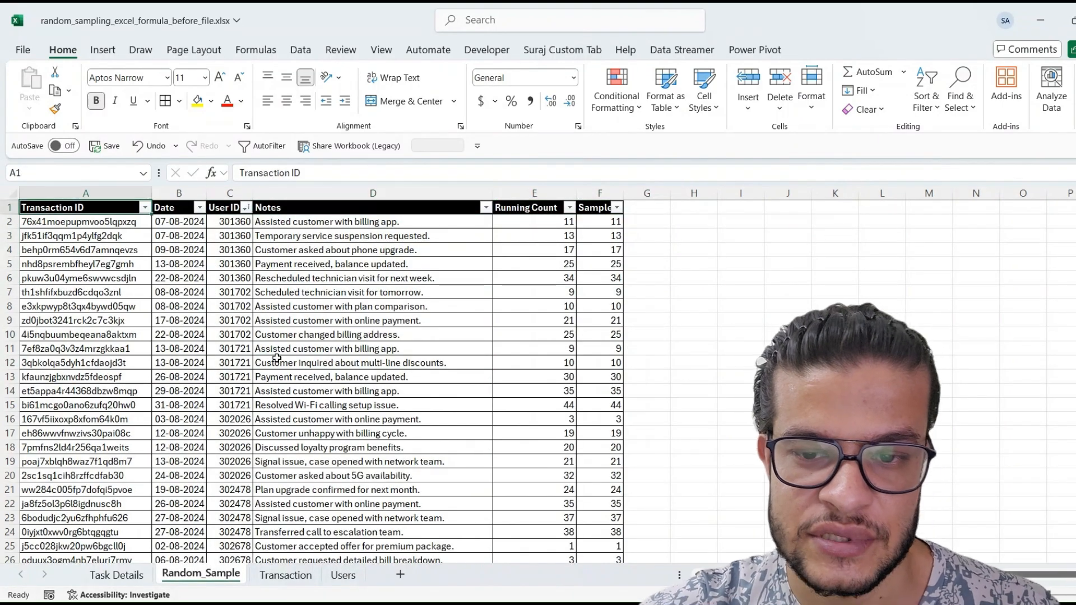